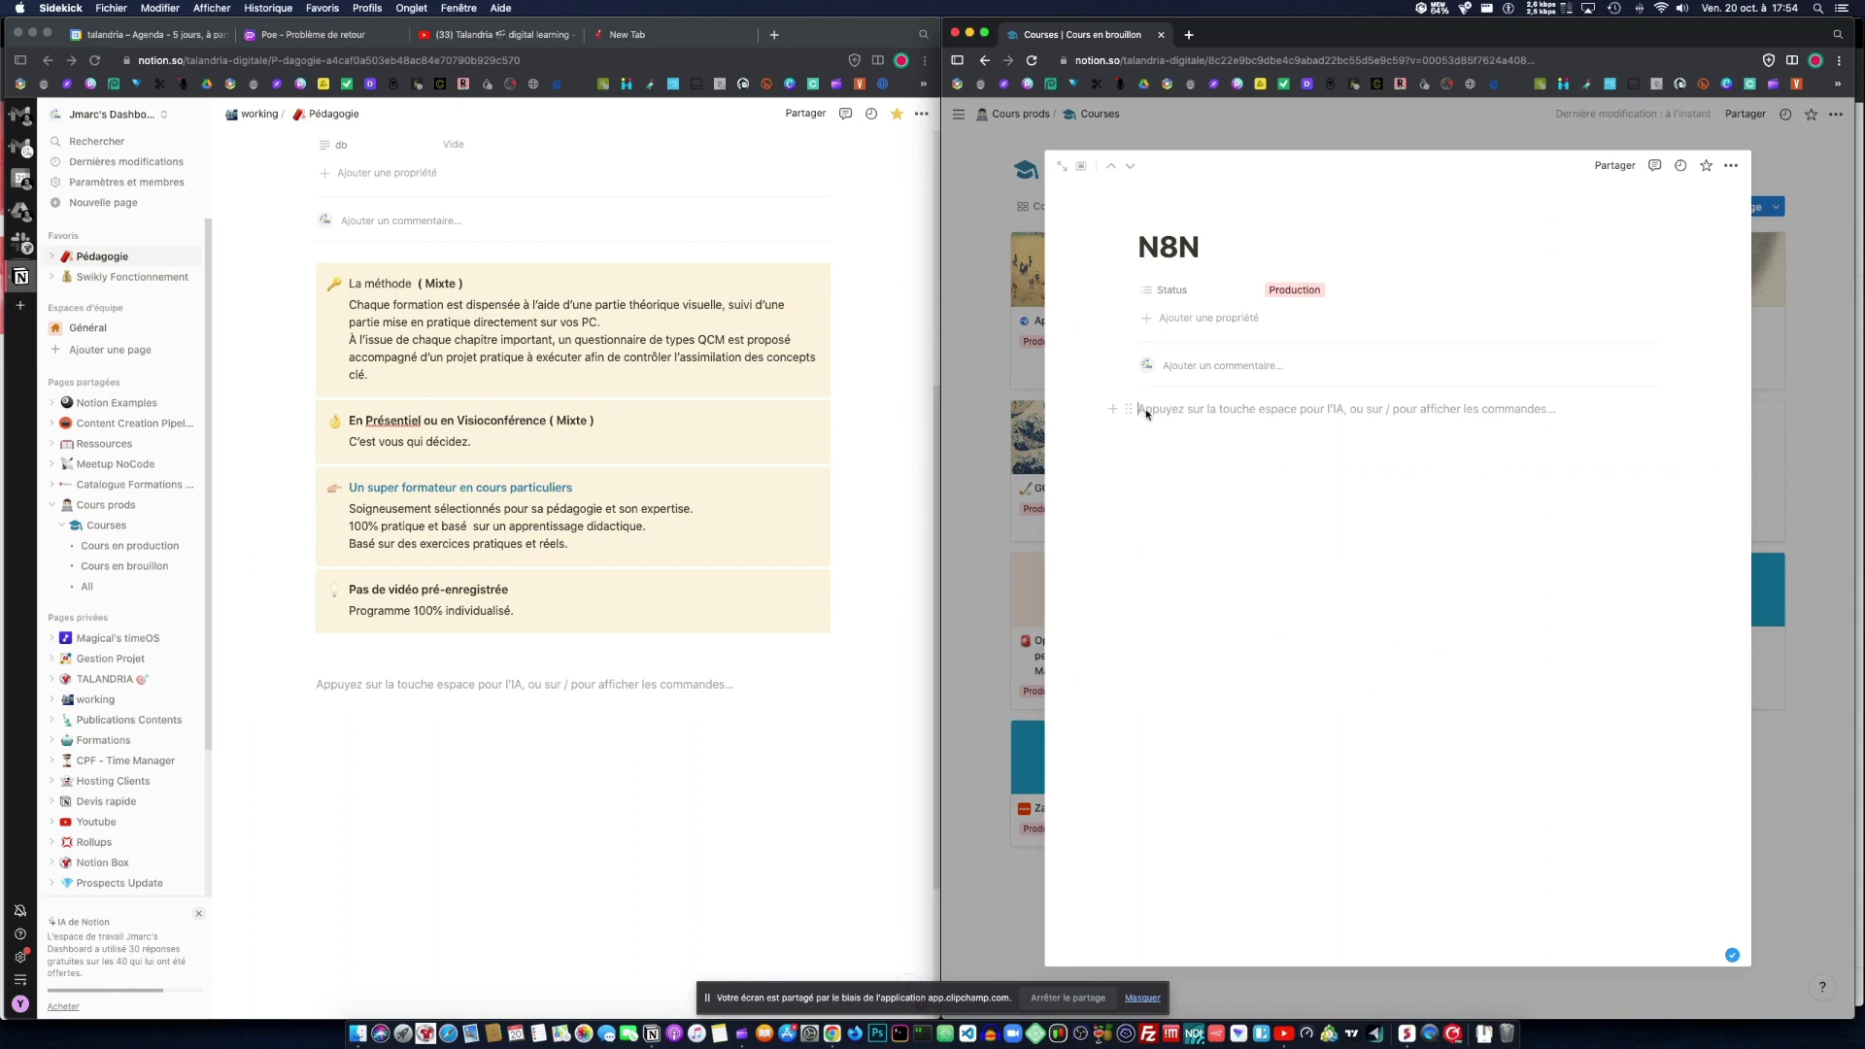
Step: Write "Programme" in the N8N page body and add a level 1 heading reading "La formation" below it
{"action": "type", "text": "Pr"}
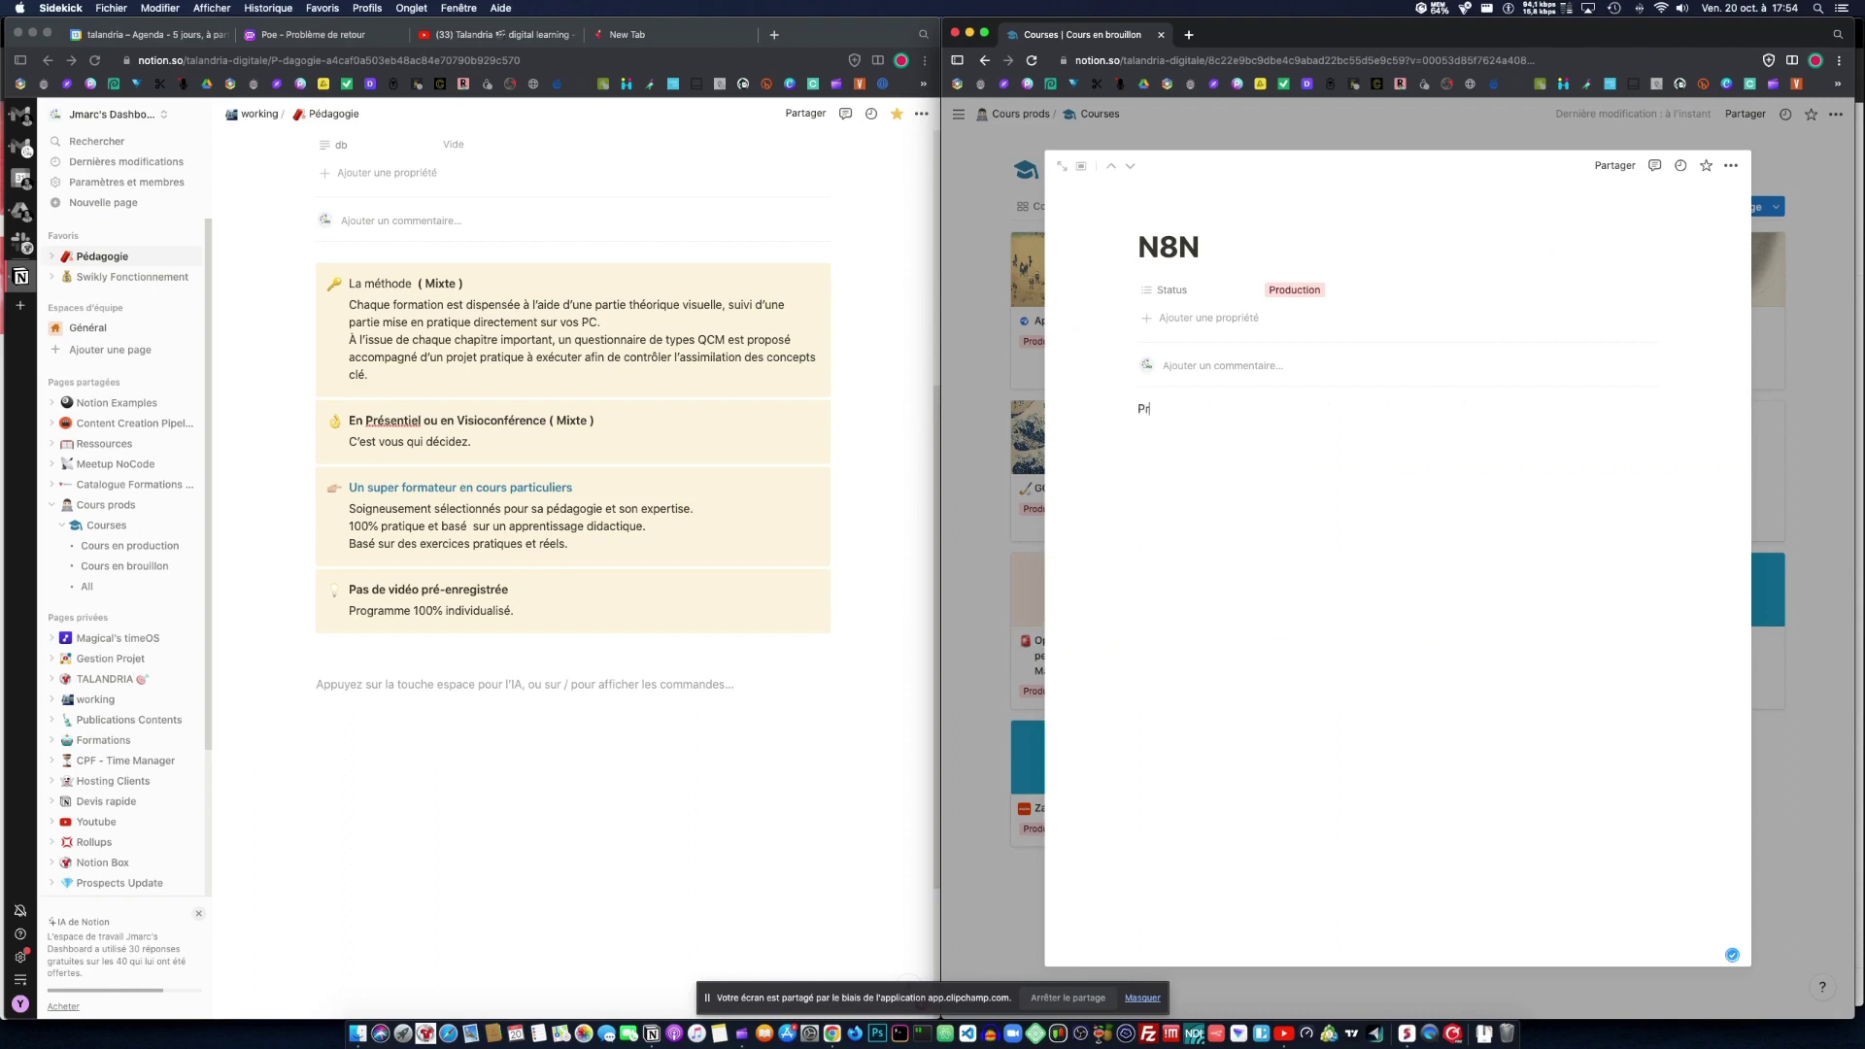
{"action": "type", "text": "ogramme /"}
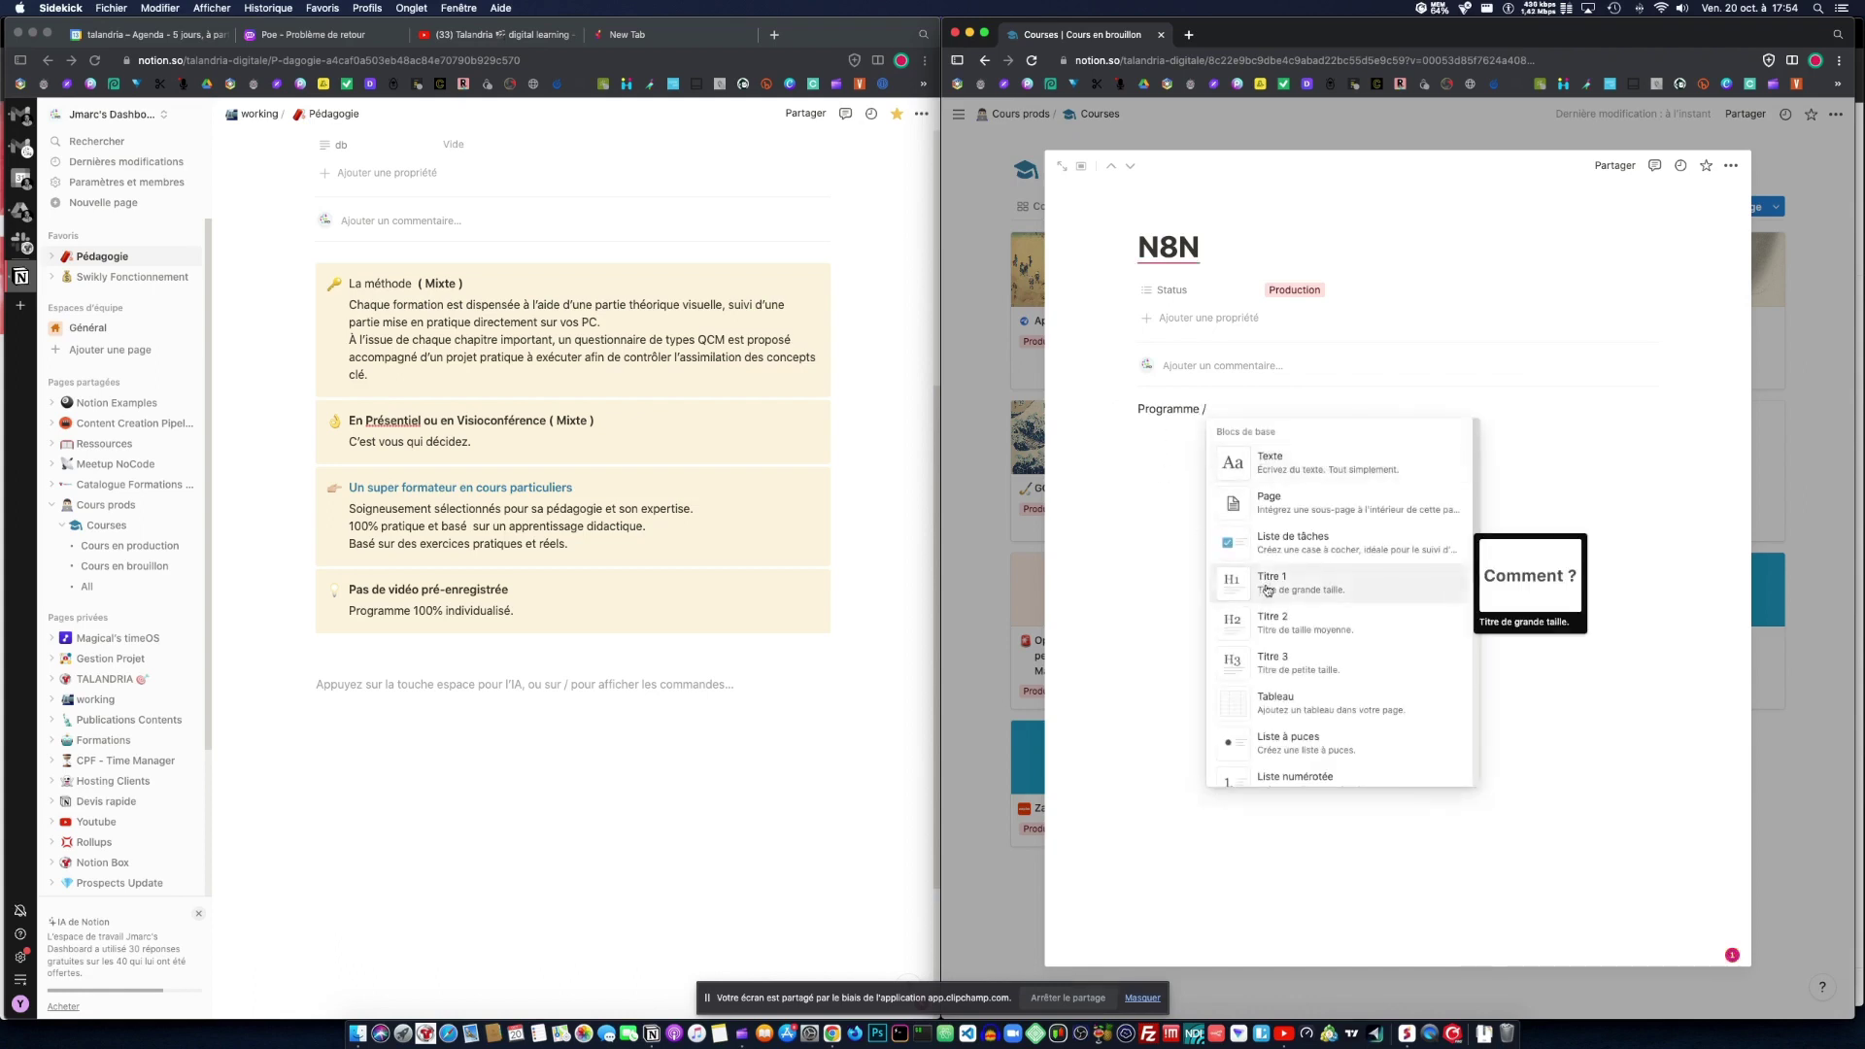
{"action": "left_click", "coordinate": [1268, 582]}
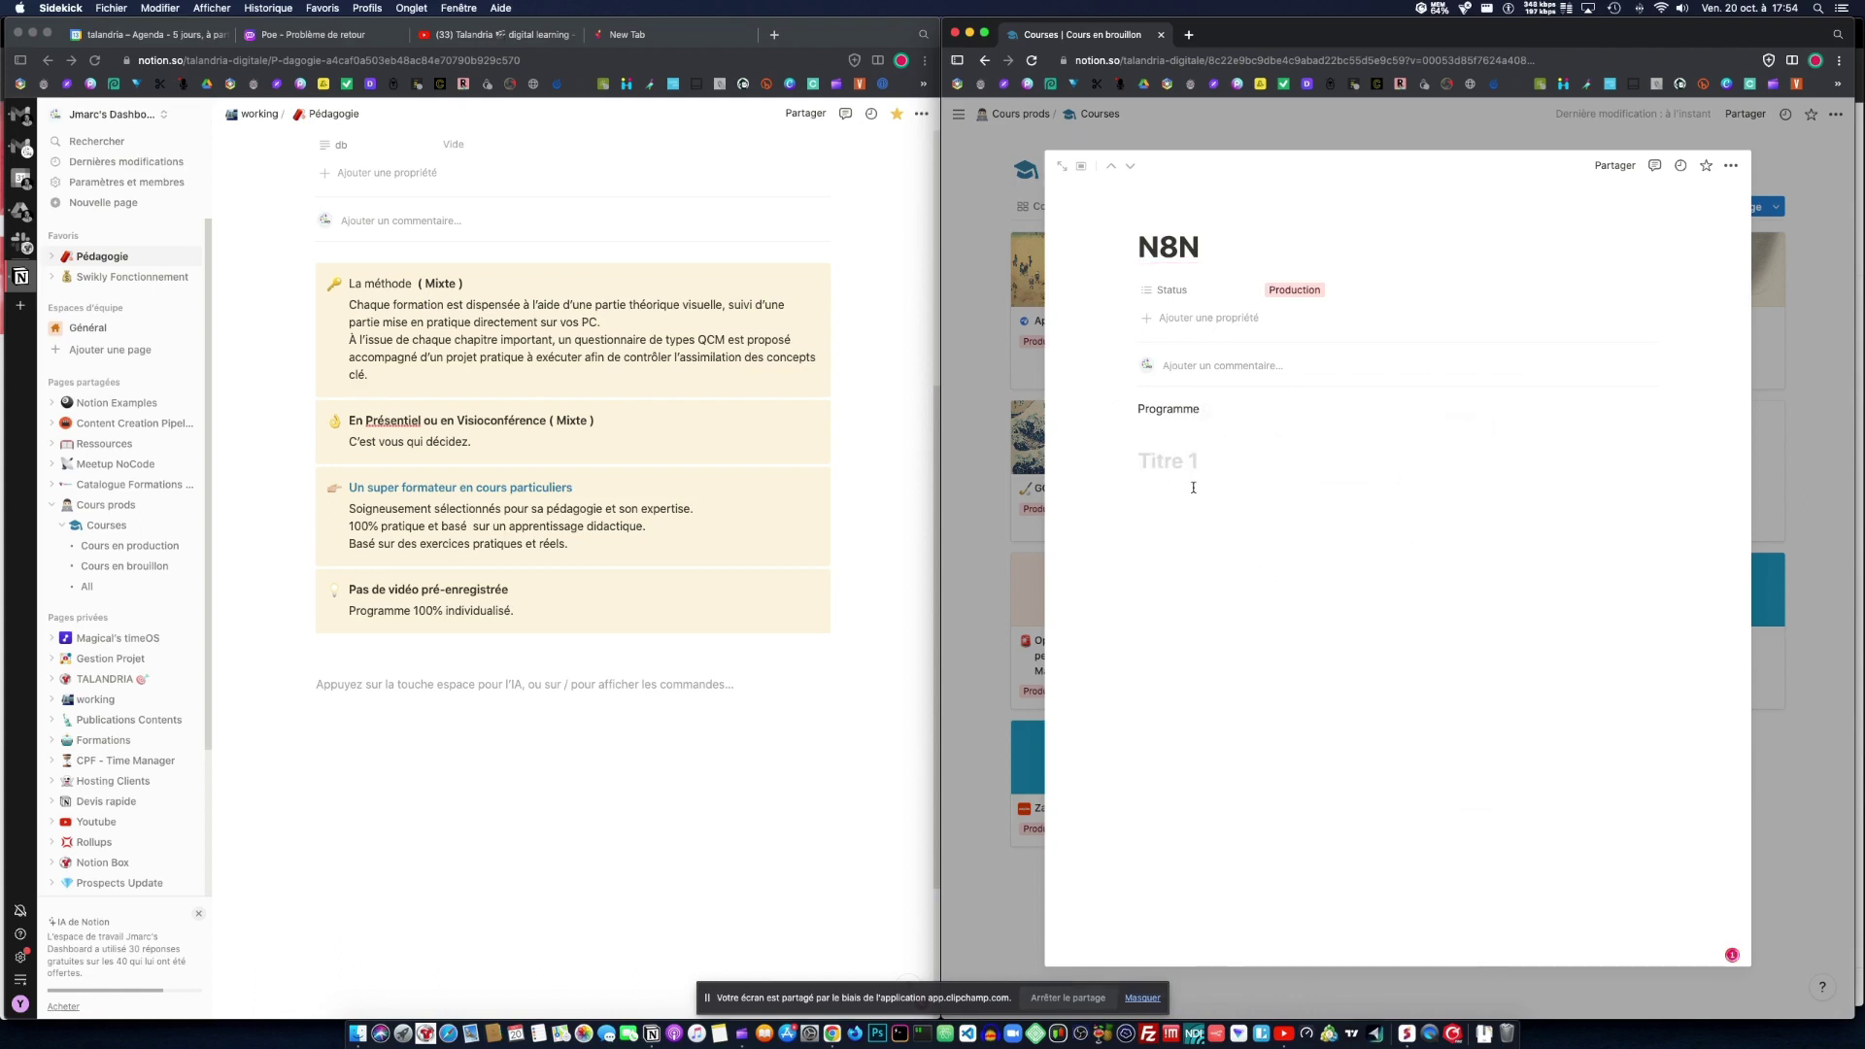
{"action": "type", "text": "La formation"}
Step: Add a callout block reading "Les news de la formation" below the synchronized block on the Pédagogie page
{"action": "left_click", "coordinate": [346, 536]}
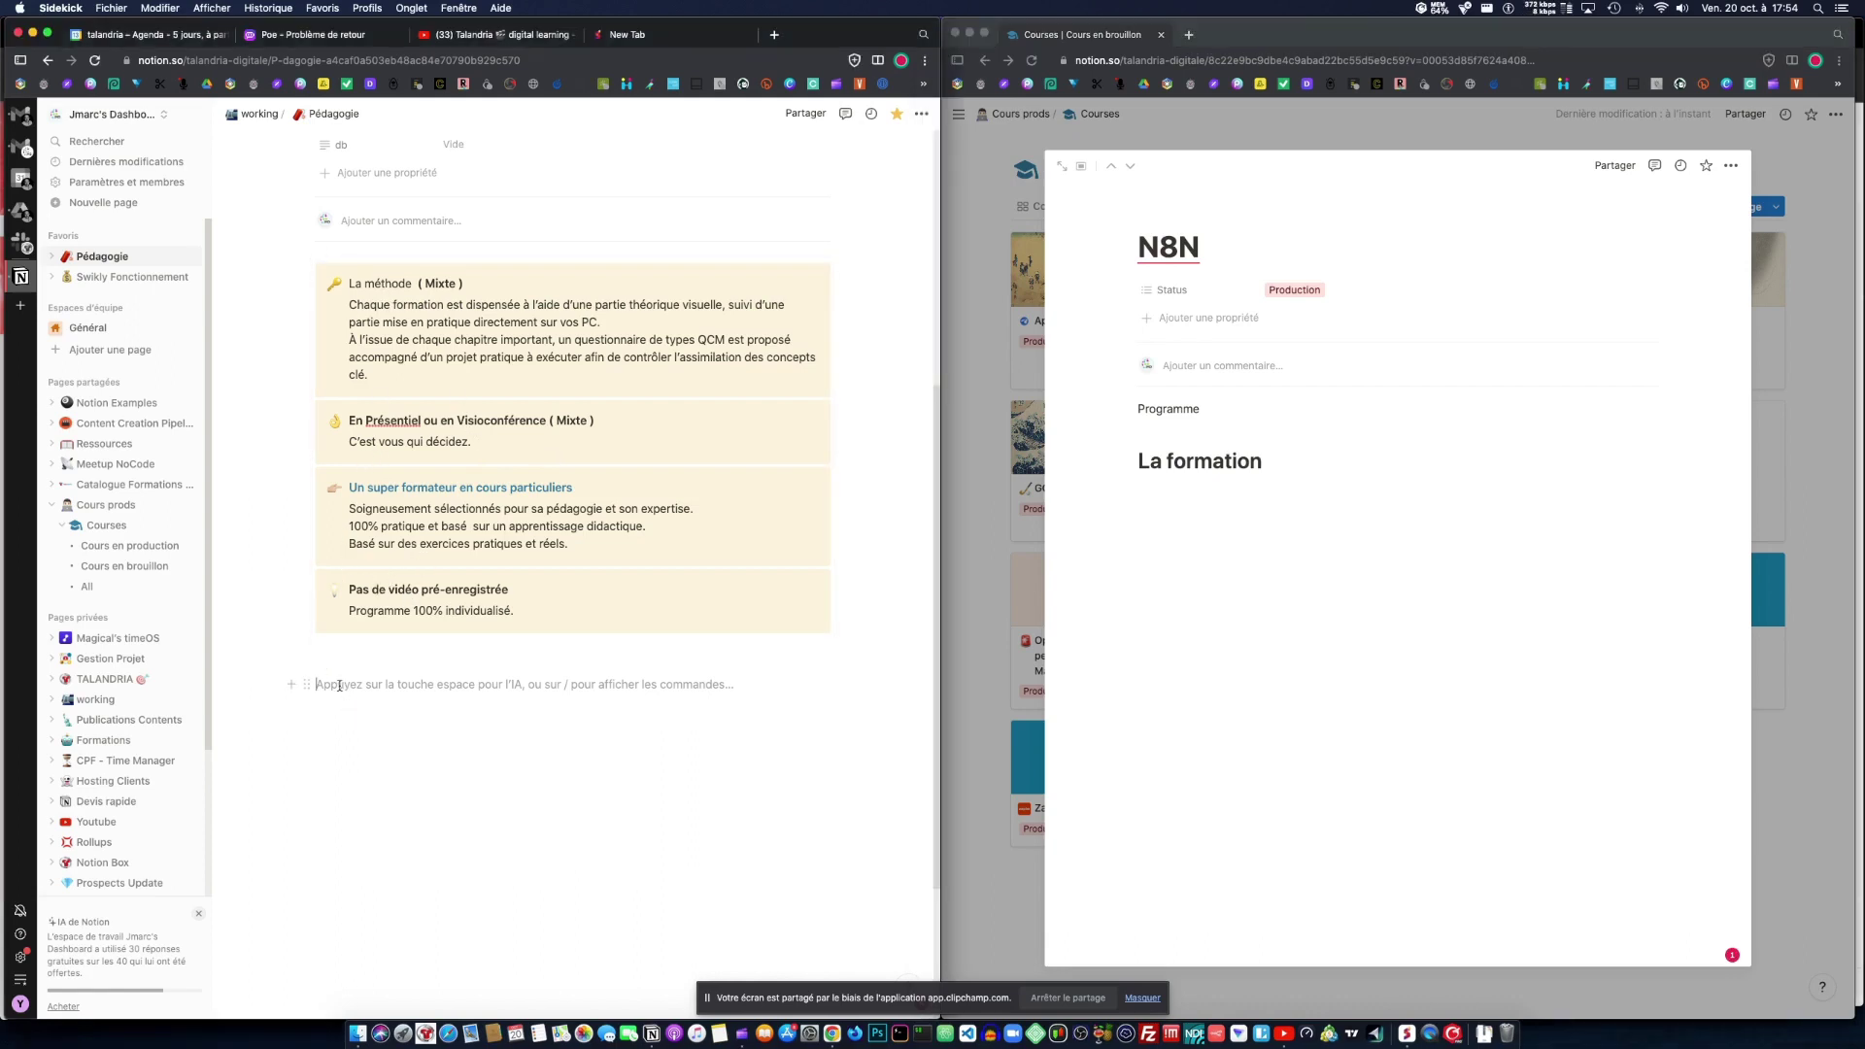
{"action": "left_click", "coordinate": [348, 618]}
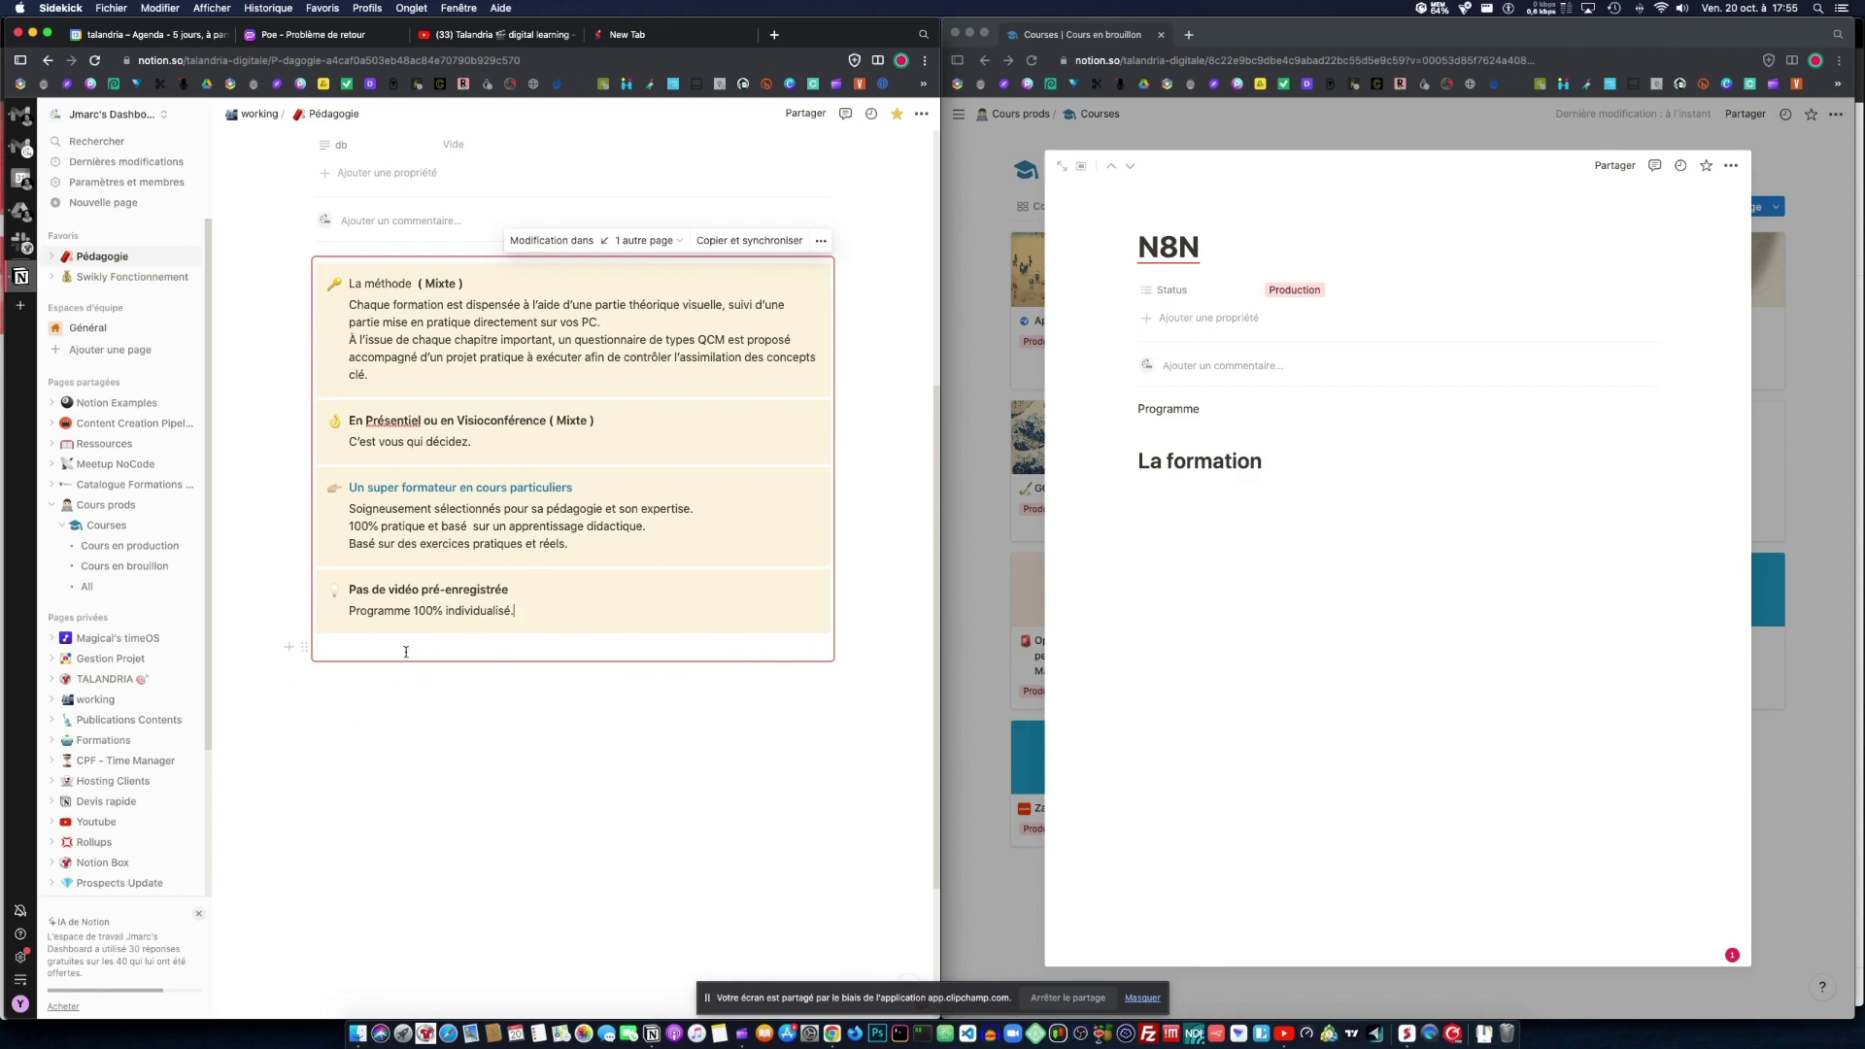
{"action": "left_click", "coordinate": [373, 724]}
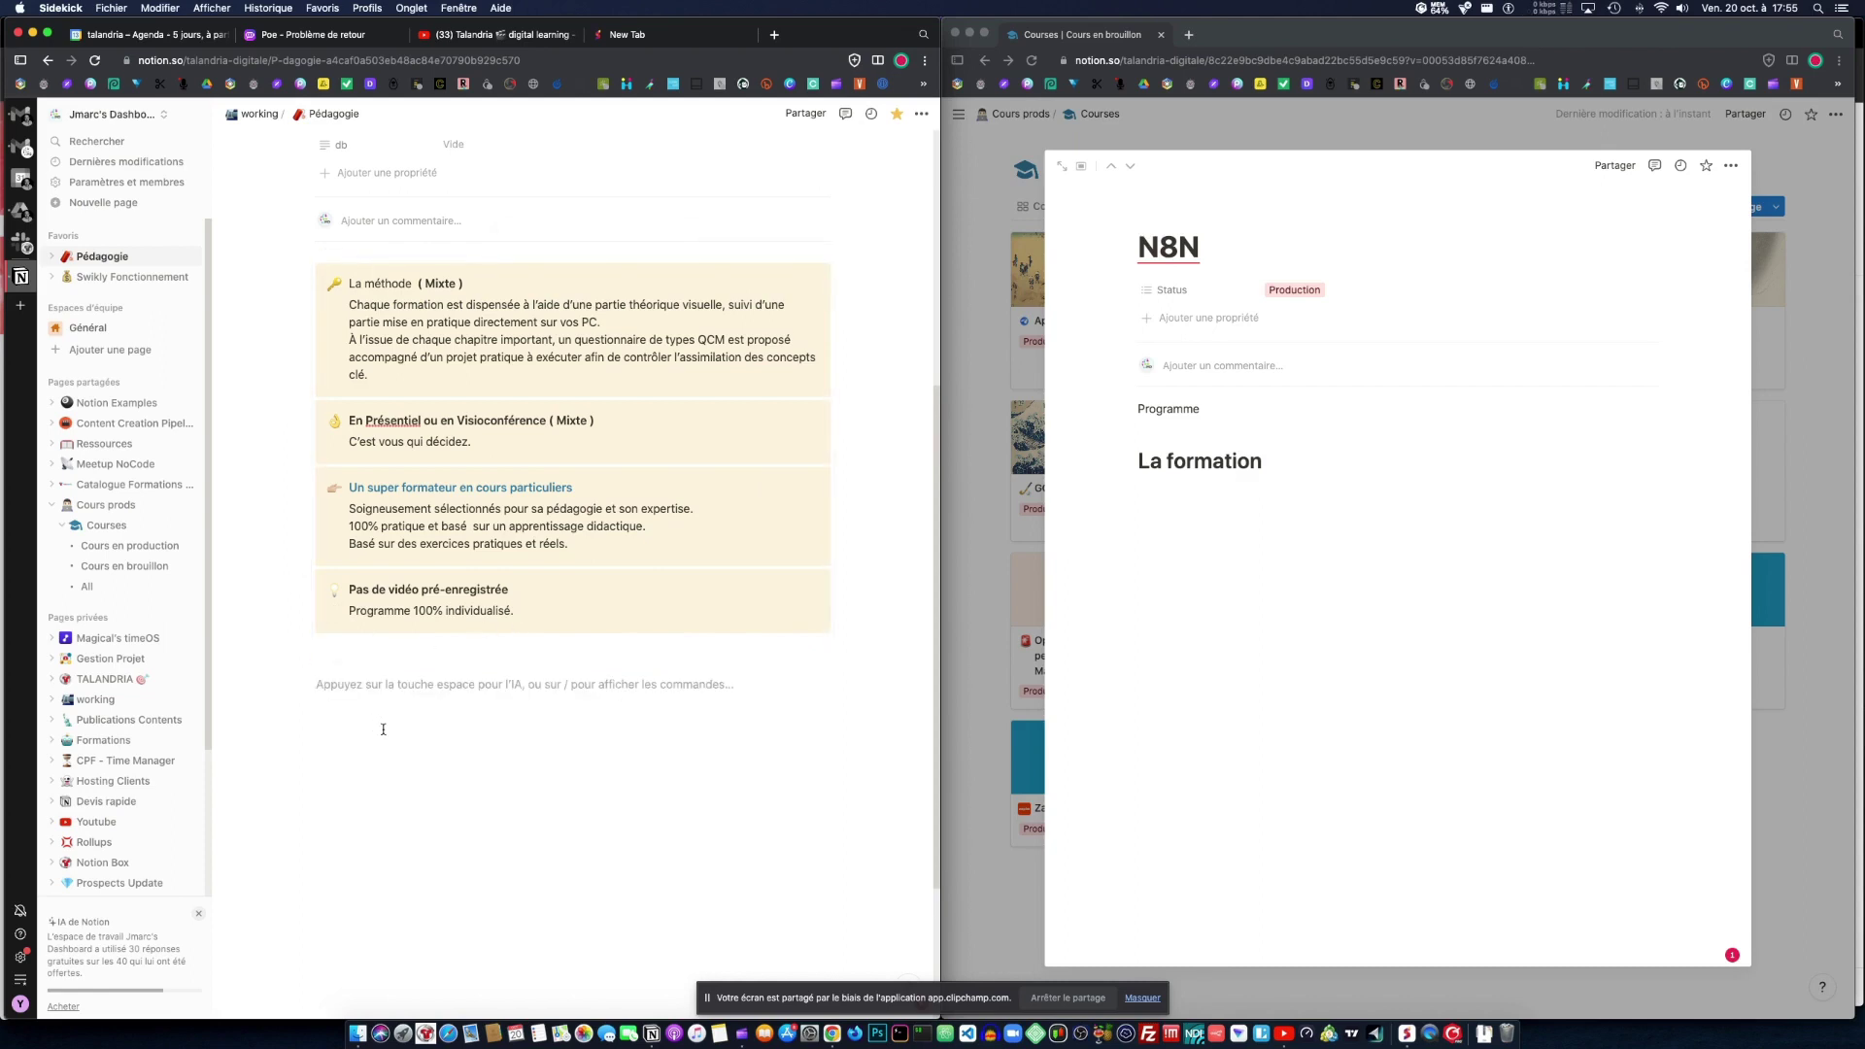
{"action": "type", "text": "/"}
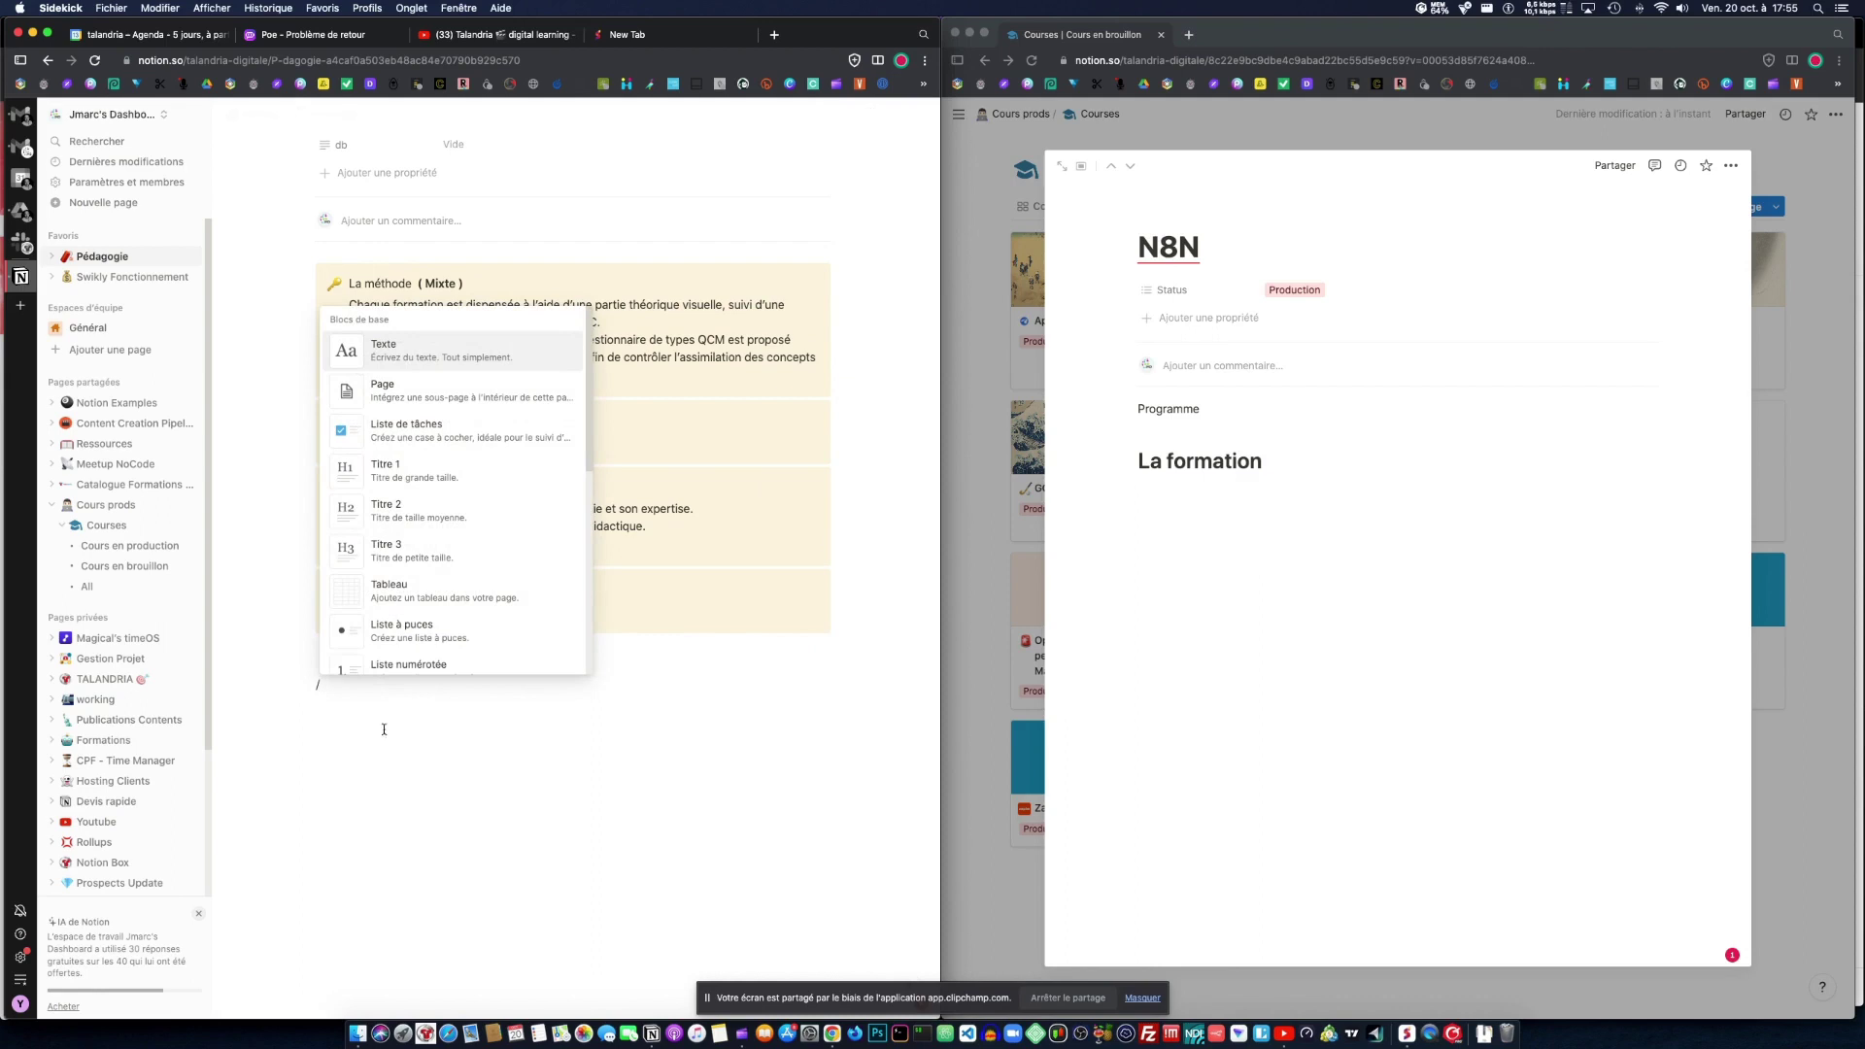
{"action": "scroll", "coordinate": [389, 578], "scroll_direction": "down", "scroll_amount": 2}
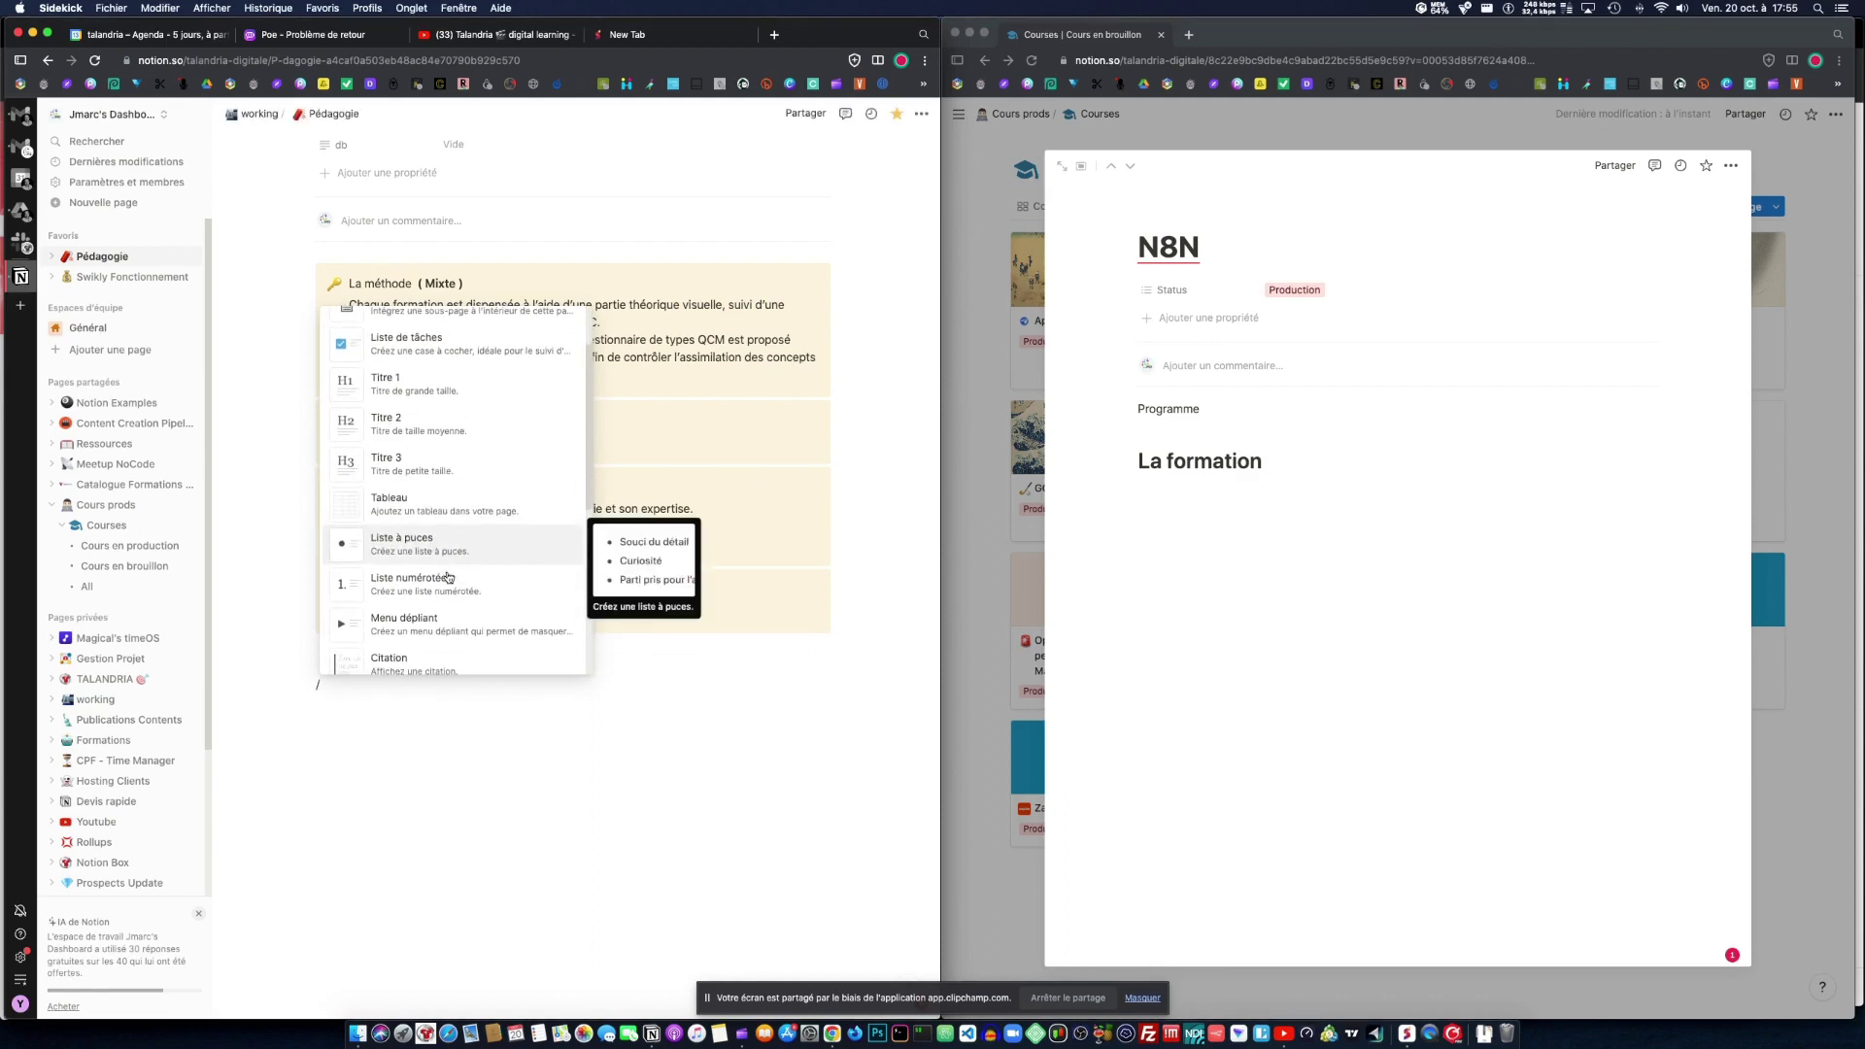
{"action": "scroll", "coordinate": [442, 582], "scroll_direction": "down", "scroll_amount": 1}
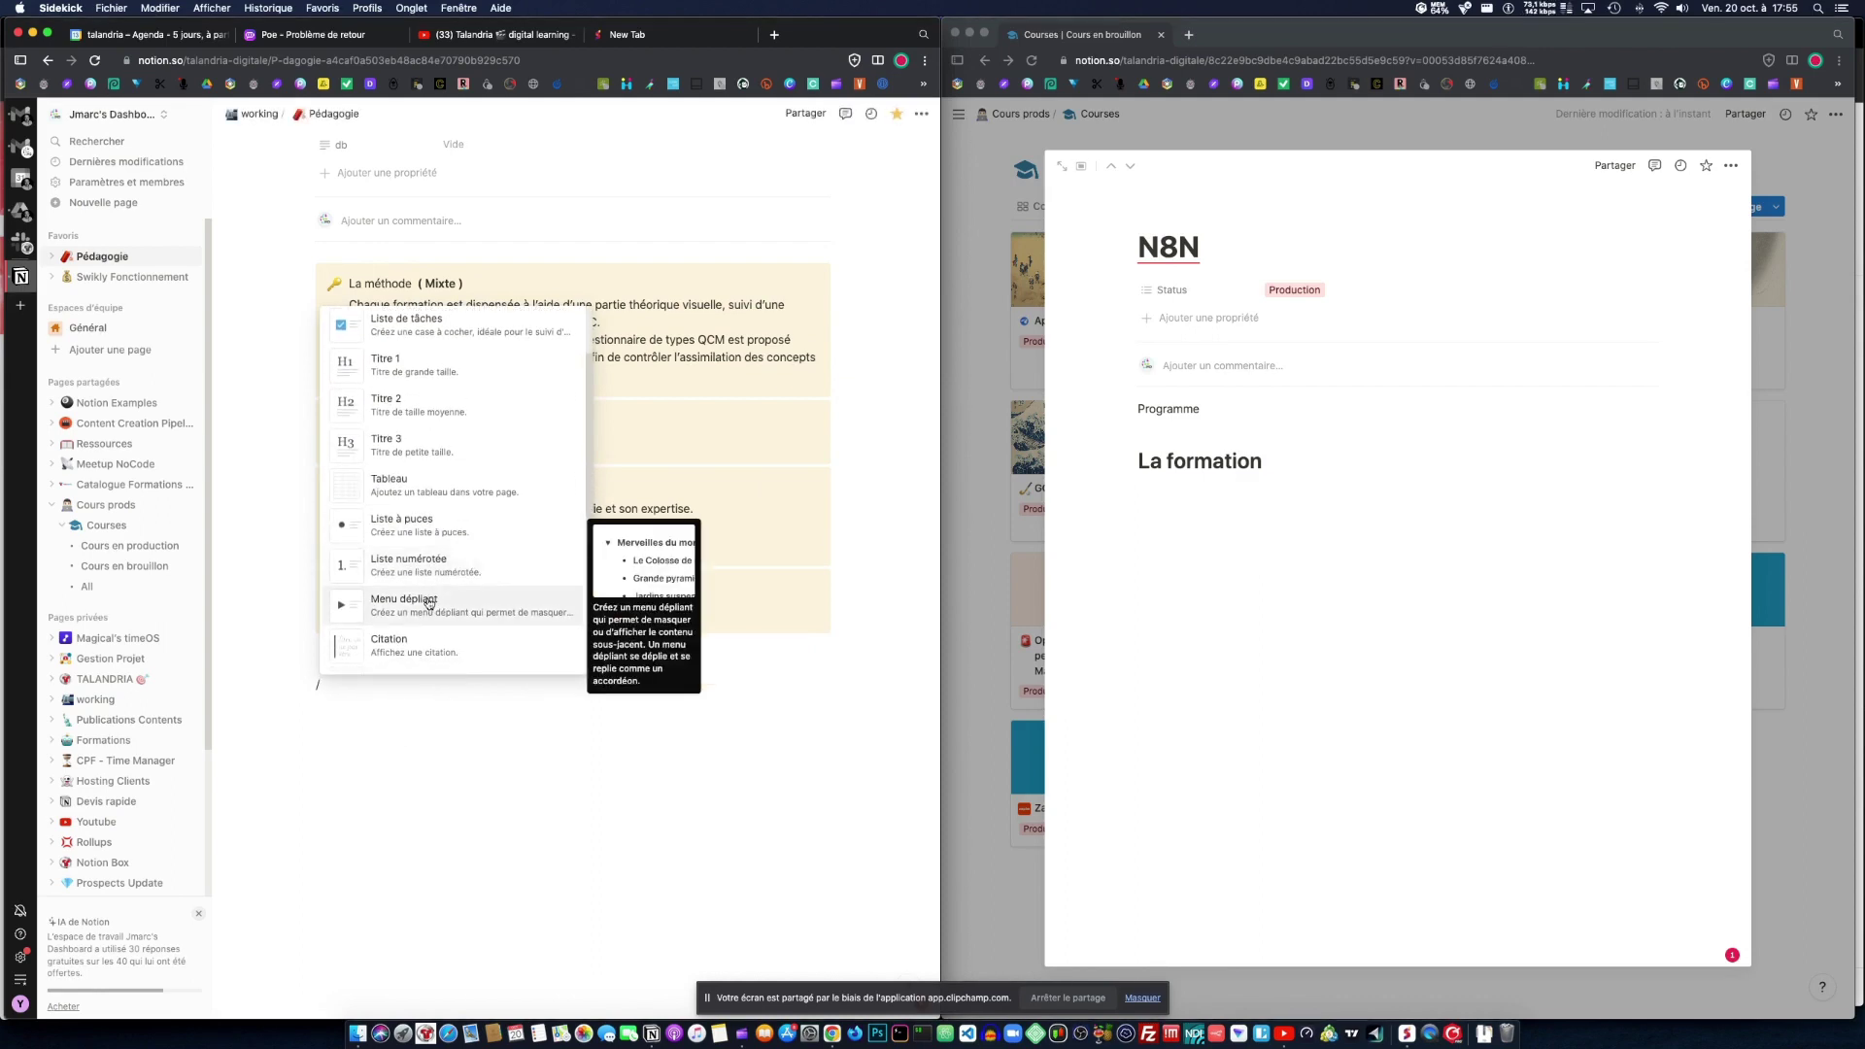
{"action": "scroll", "coordinate": [428, 603], "scroll_direction": "down", "scroll_amount": 5}
{"action": "mouse_move", "coordinate": [436, 533]}
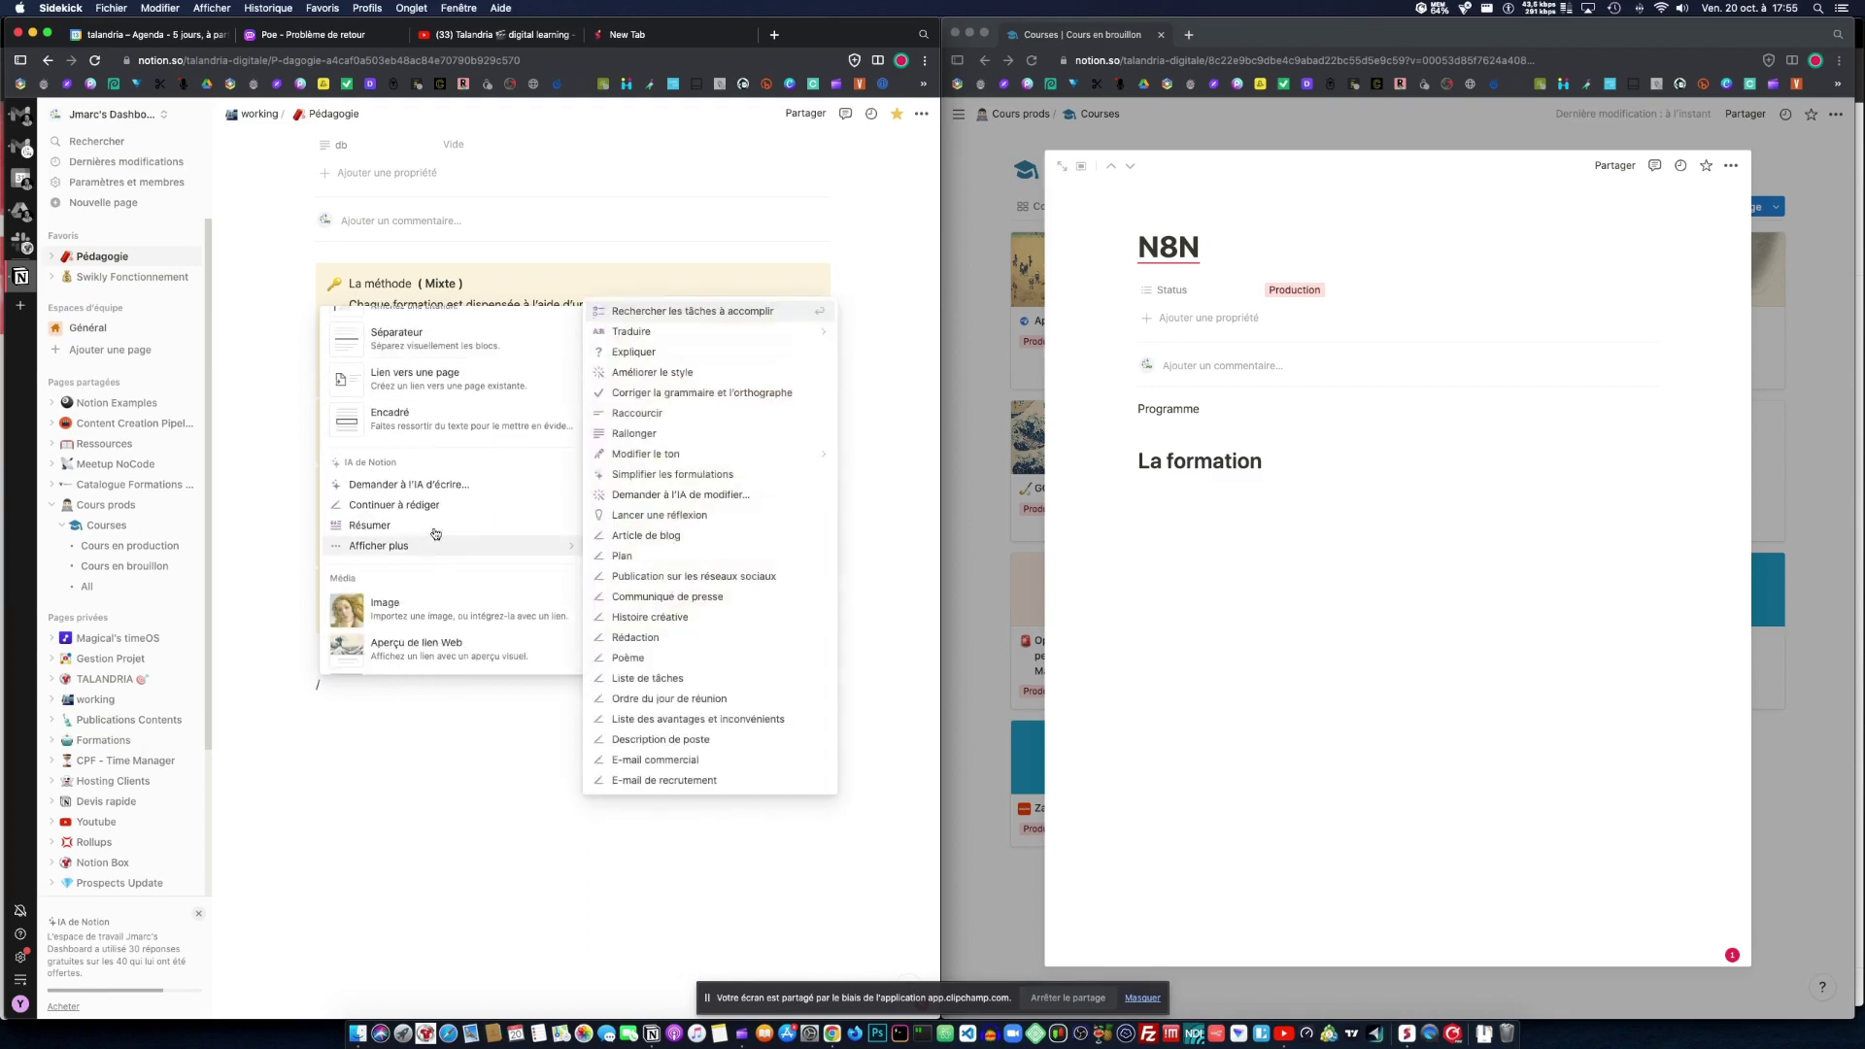
{"action": "scroll", "coordinate": [434, 531], "scroll_direction": "up", "scroll_amount": 3}
{"action": "key", "text": "BackSpace"}
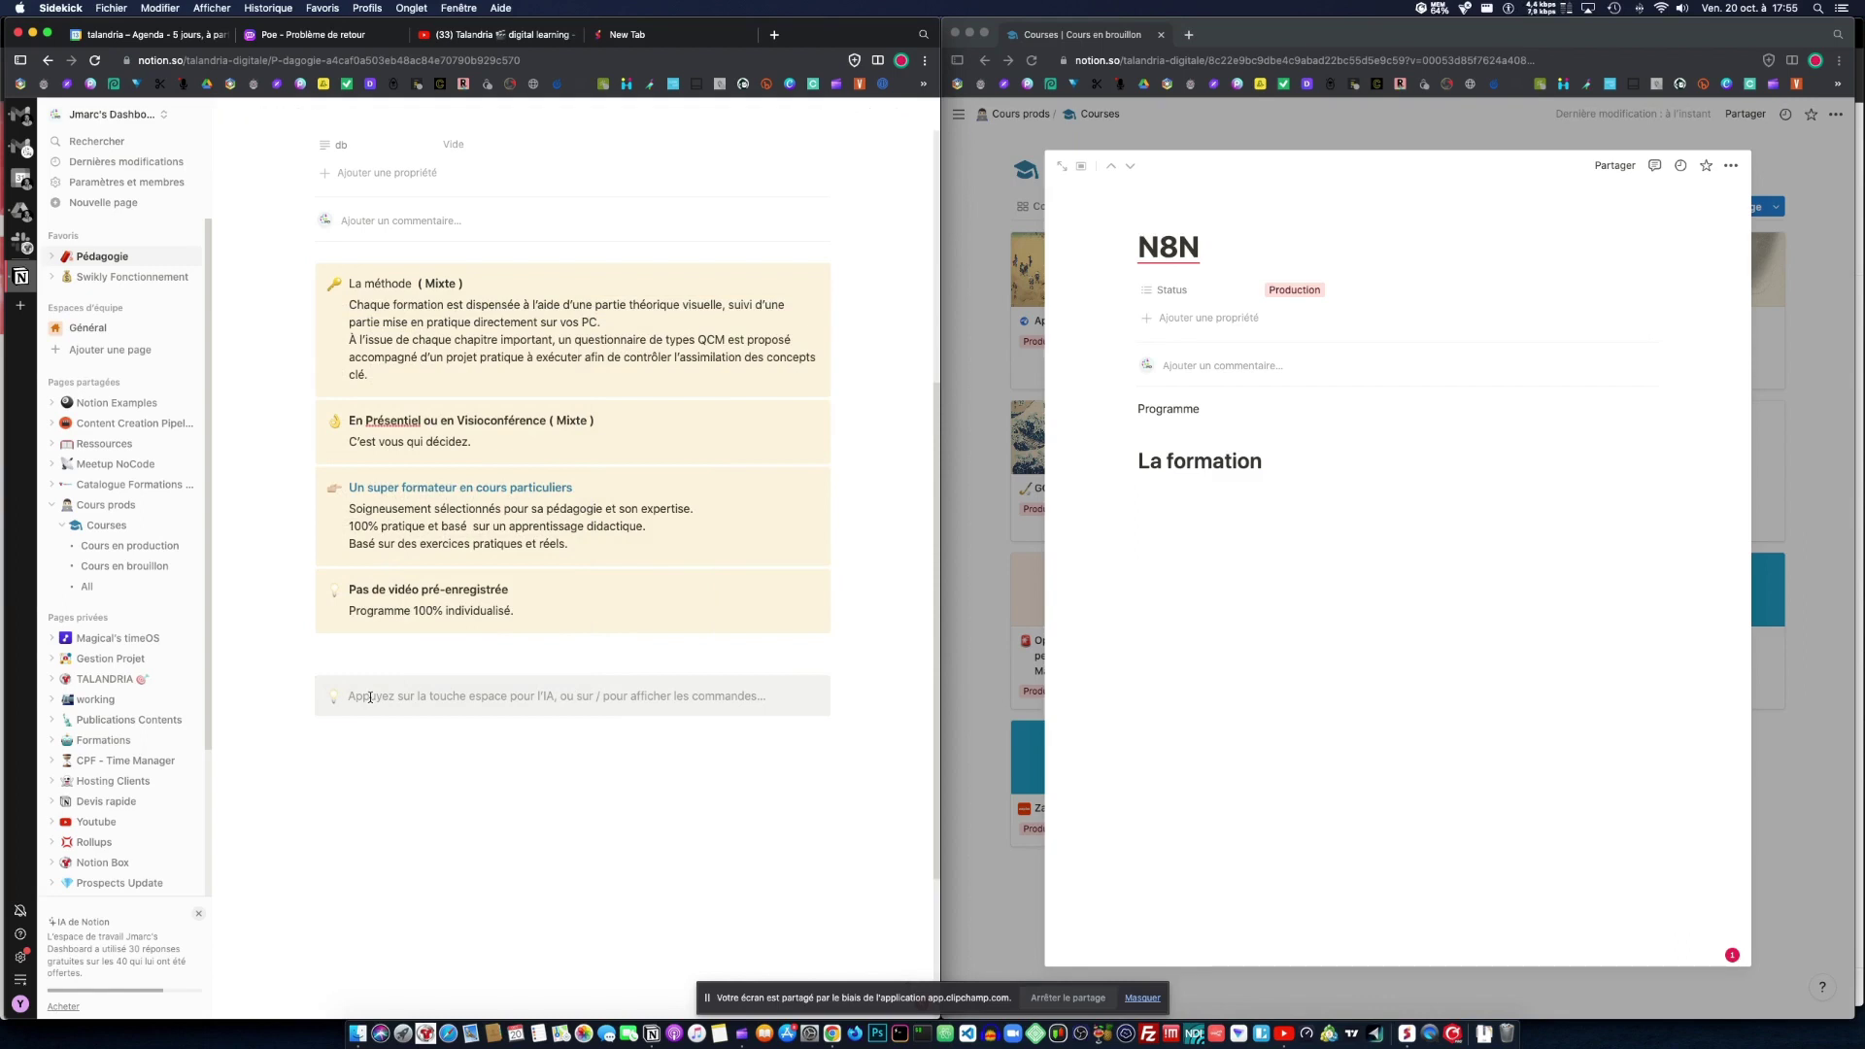
{"action": "type", "text": "Les "}
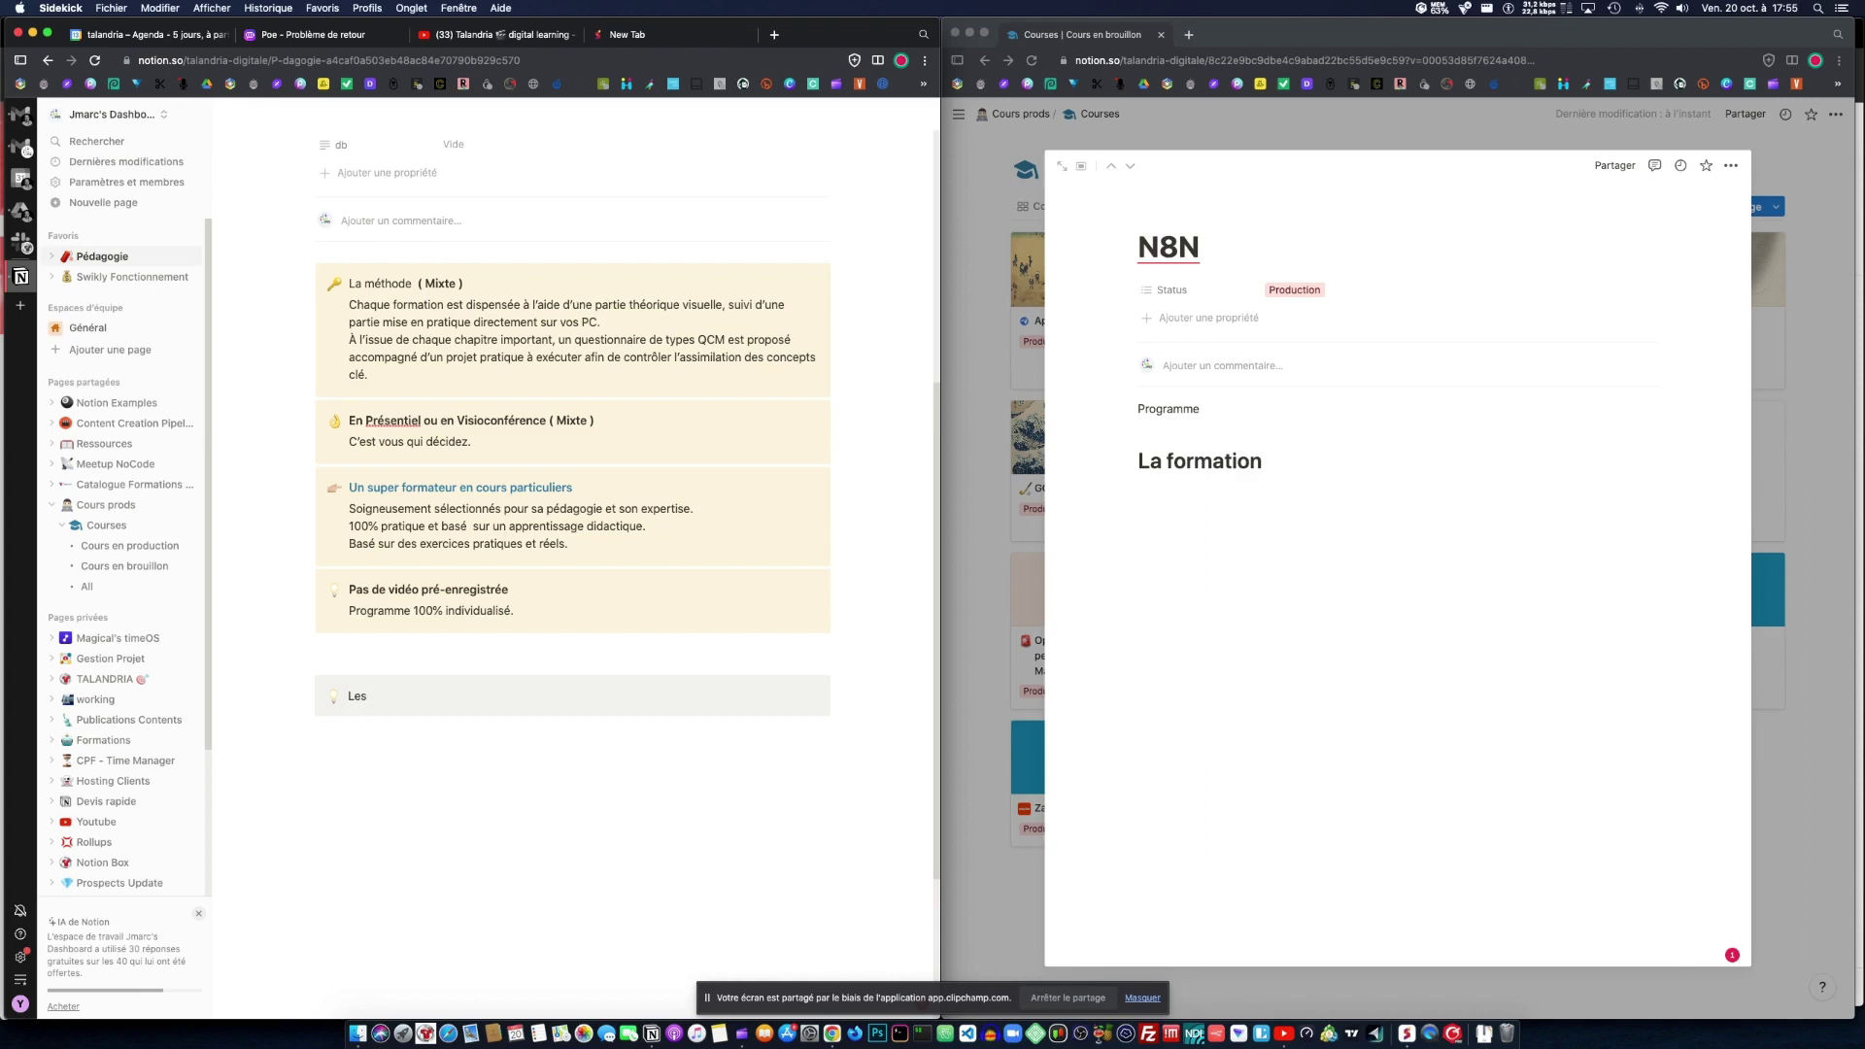
{"action": "type", "text": "news de la formation"}
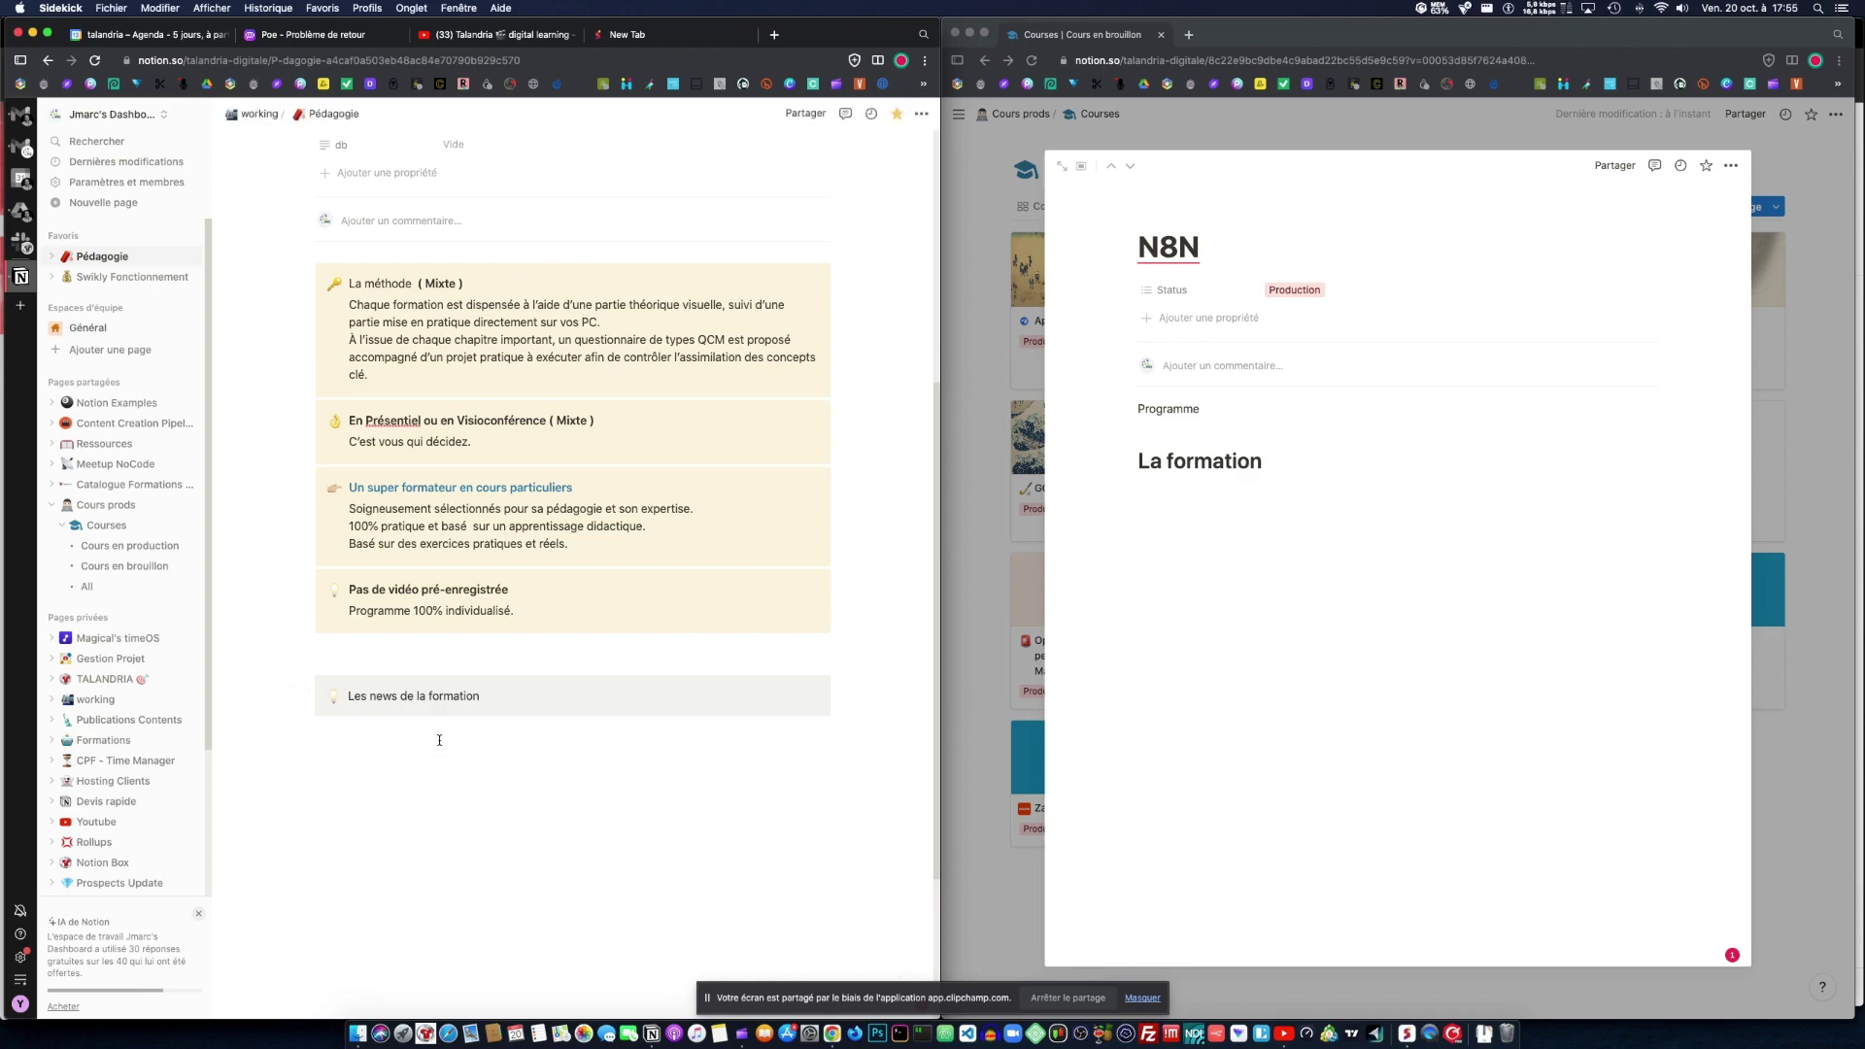
Step: Copy the "Les news de la formation" callout and paste it under the "La formation" heading on the N8N page
{"action": "left_click", "coordinate": [412, 778]}
{"action": "left_click", "coordinate": [306, 686]}
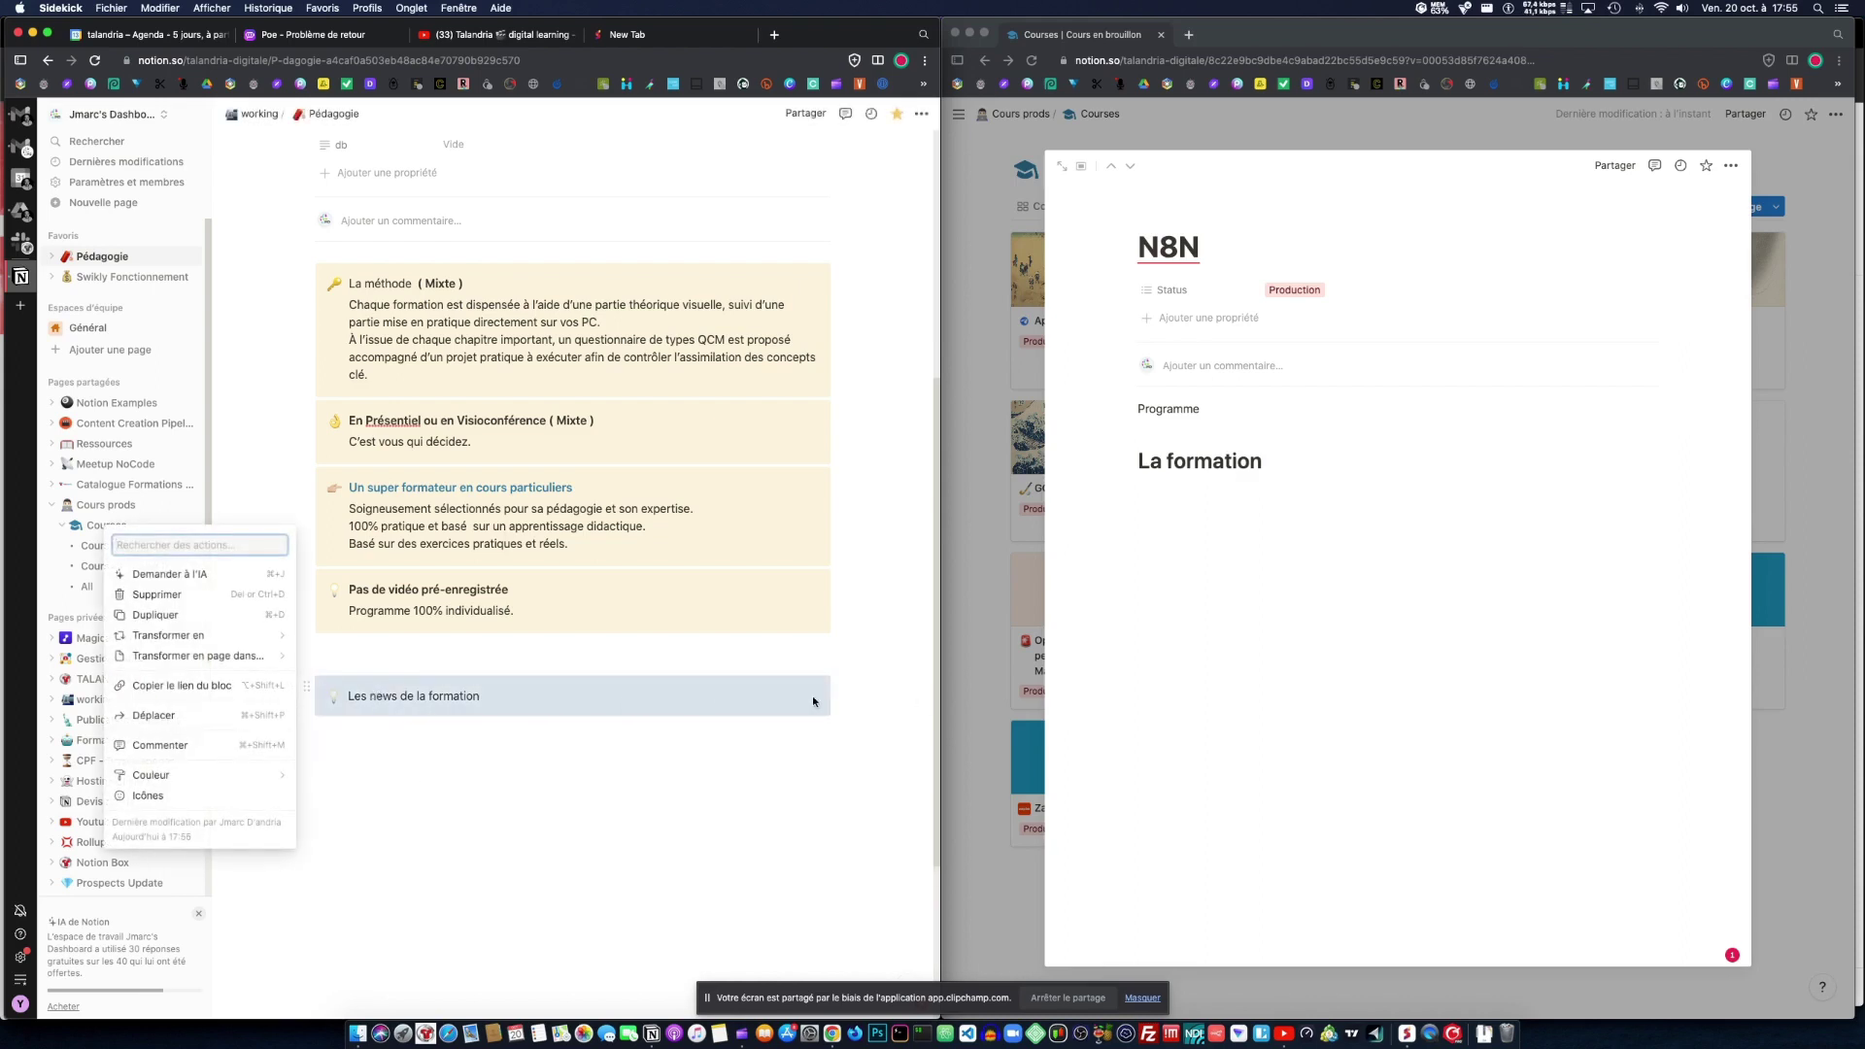
{"action": "key", "text": "Escape"}
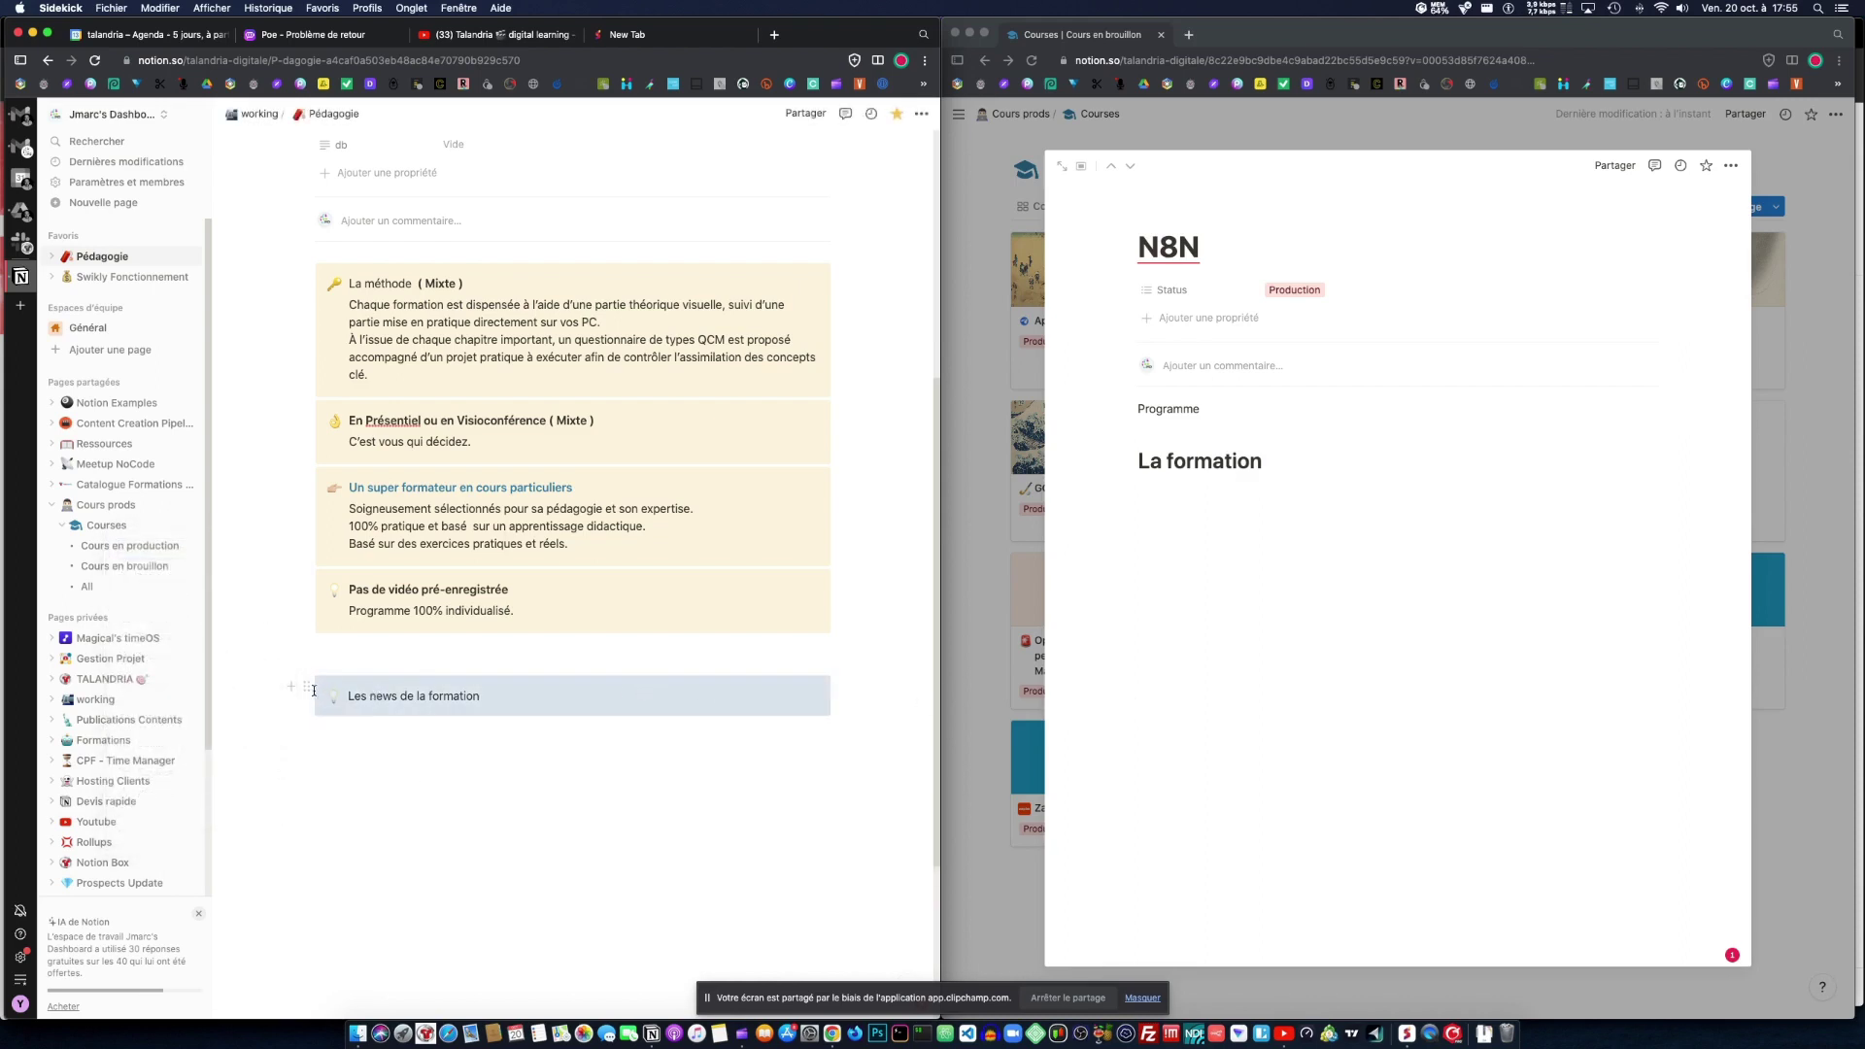
{"action": "left_click", "coordinate": [307, 688]}
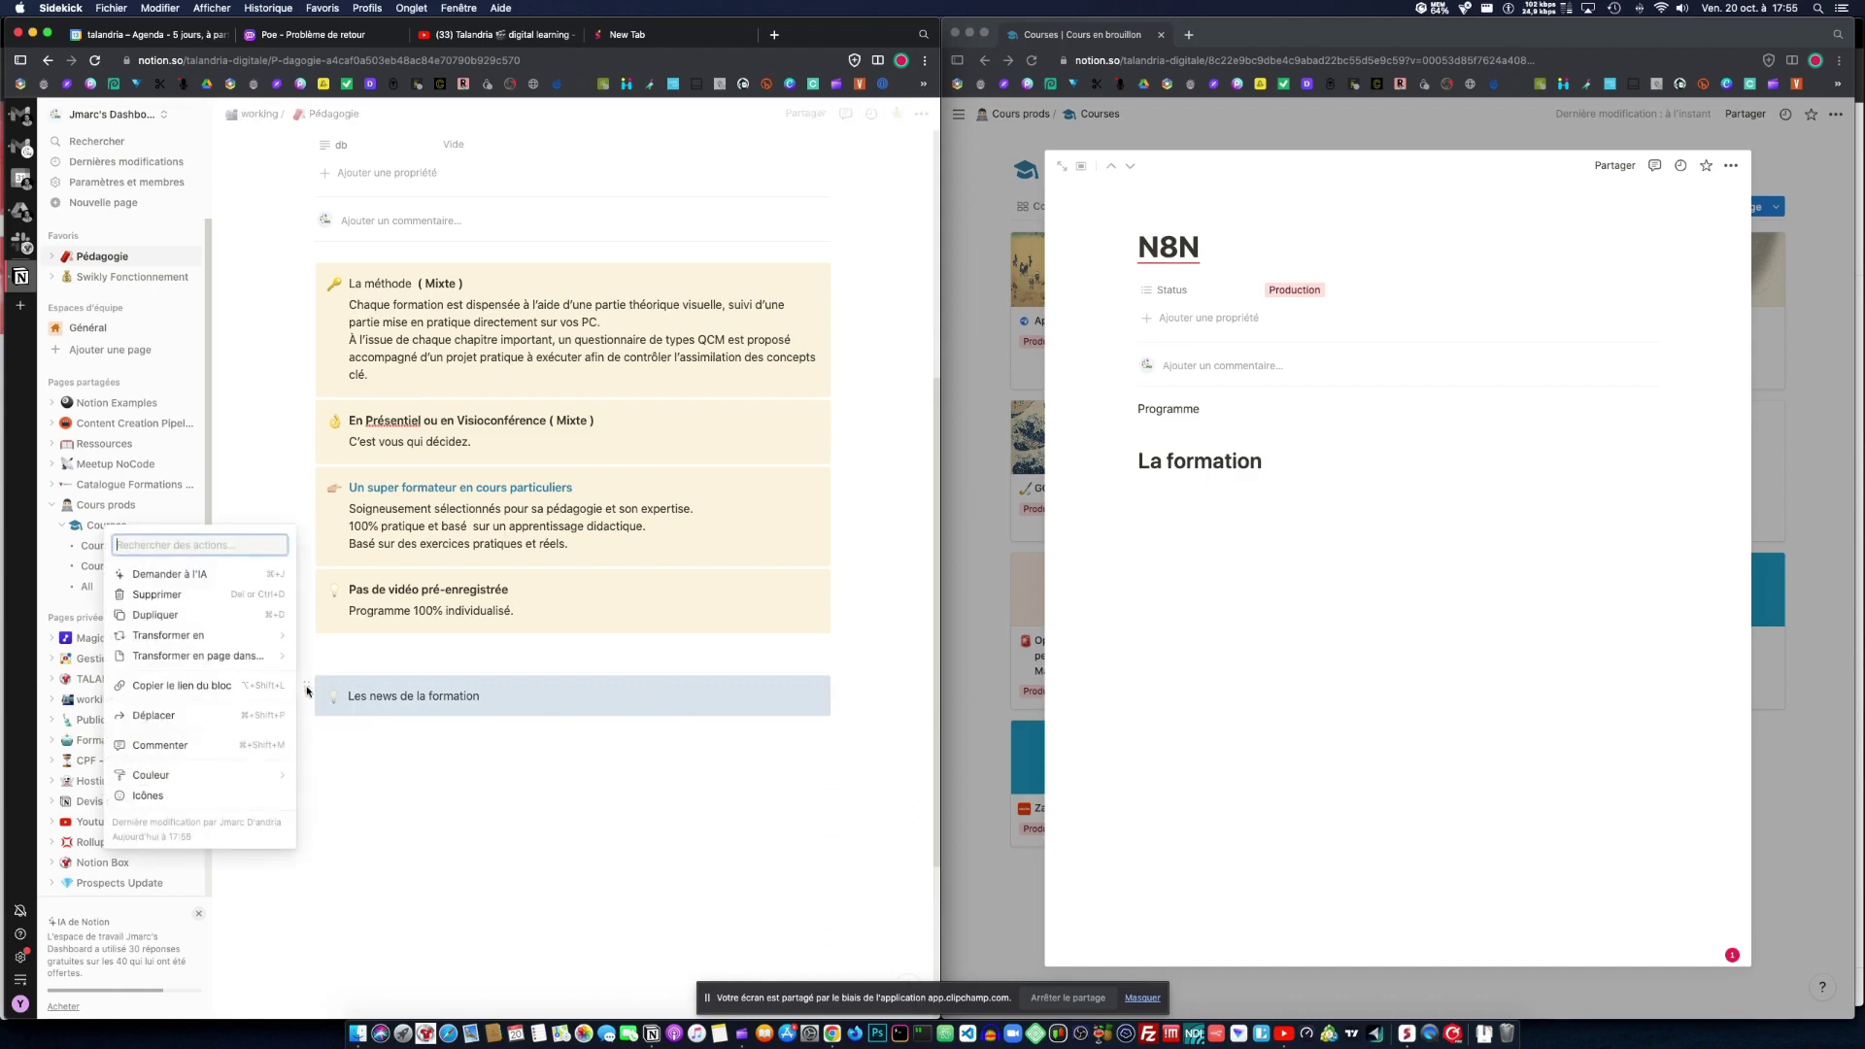
{"action": "key", "text": "Escape"}
{"action": "left_click", "coordinate": [1267, 463]}
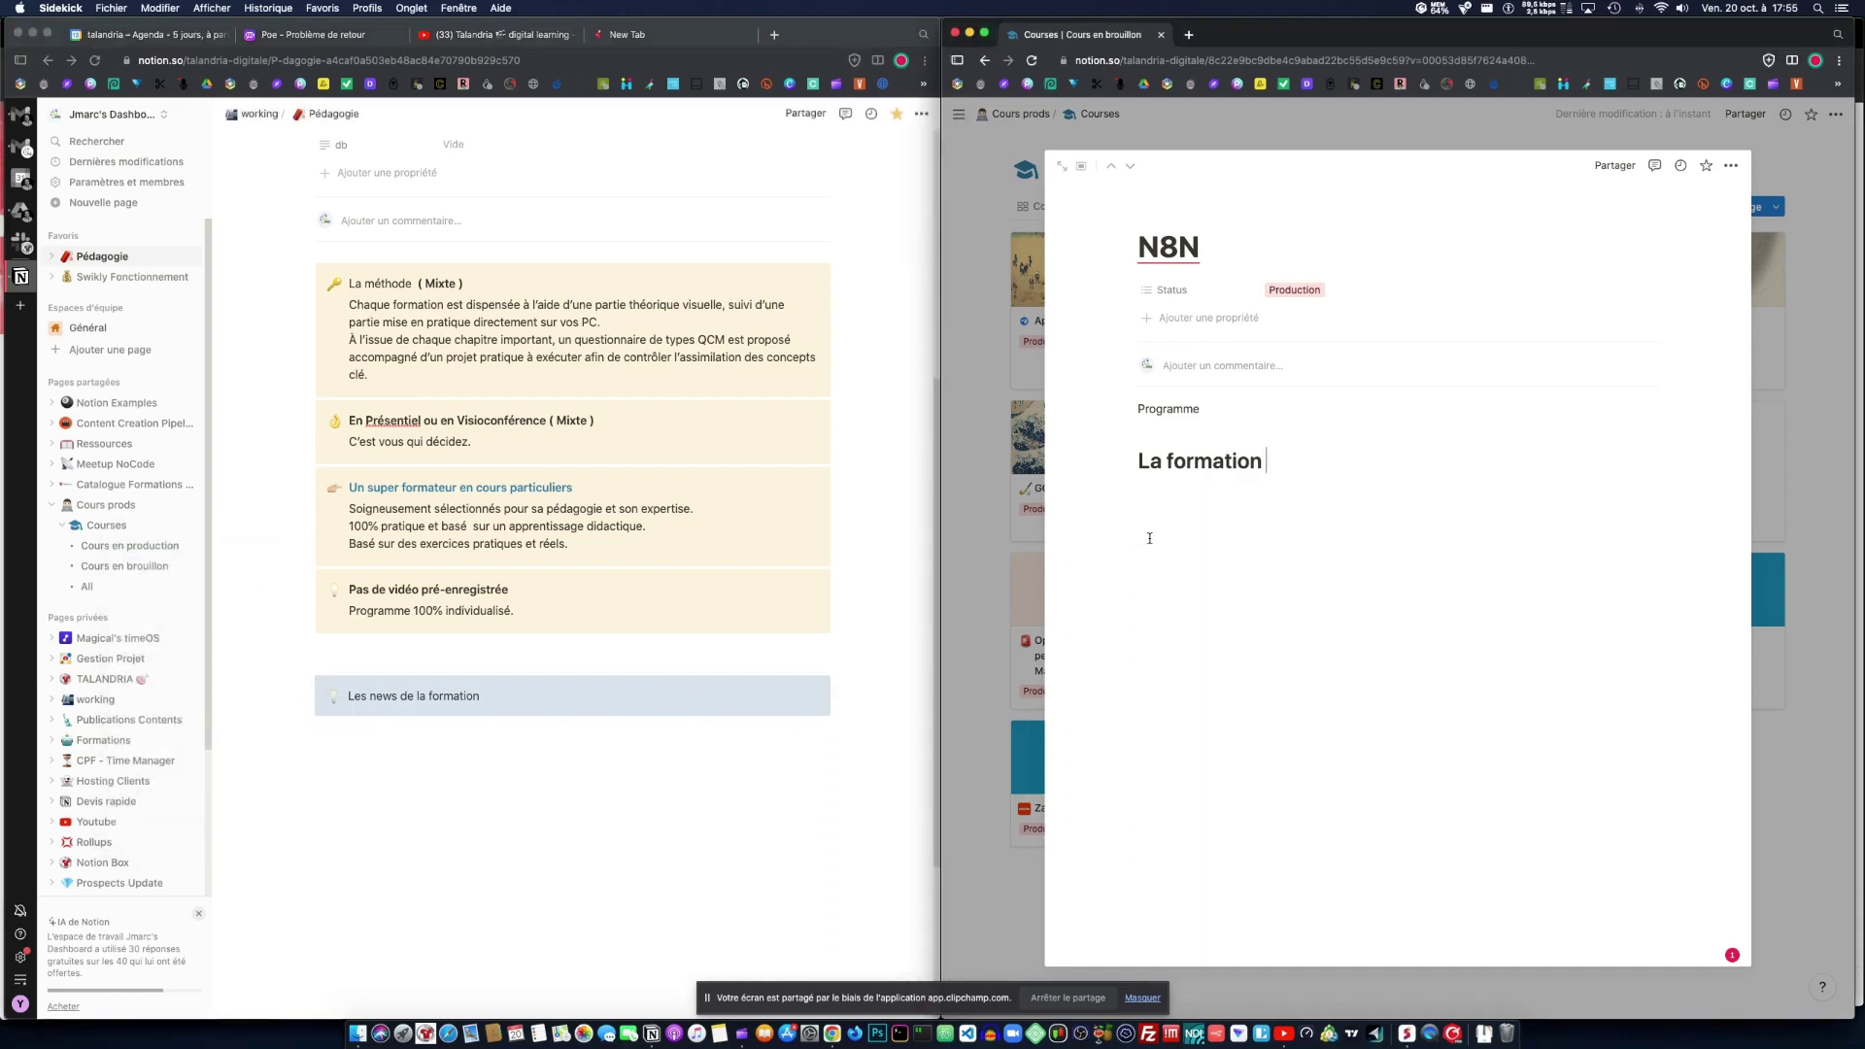
{"action": "left_click", "coordinate": [1153, 534]}
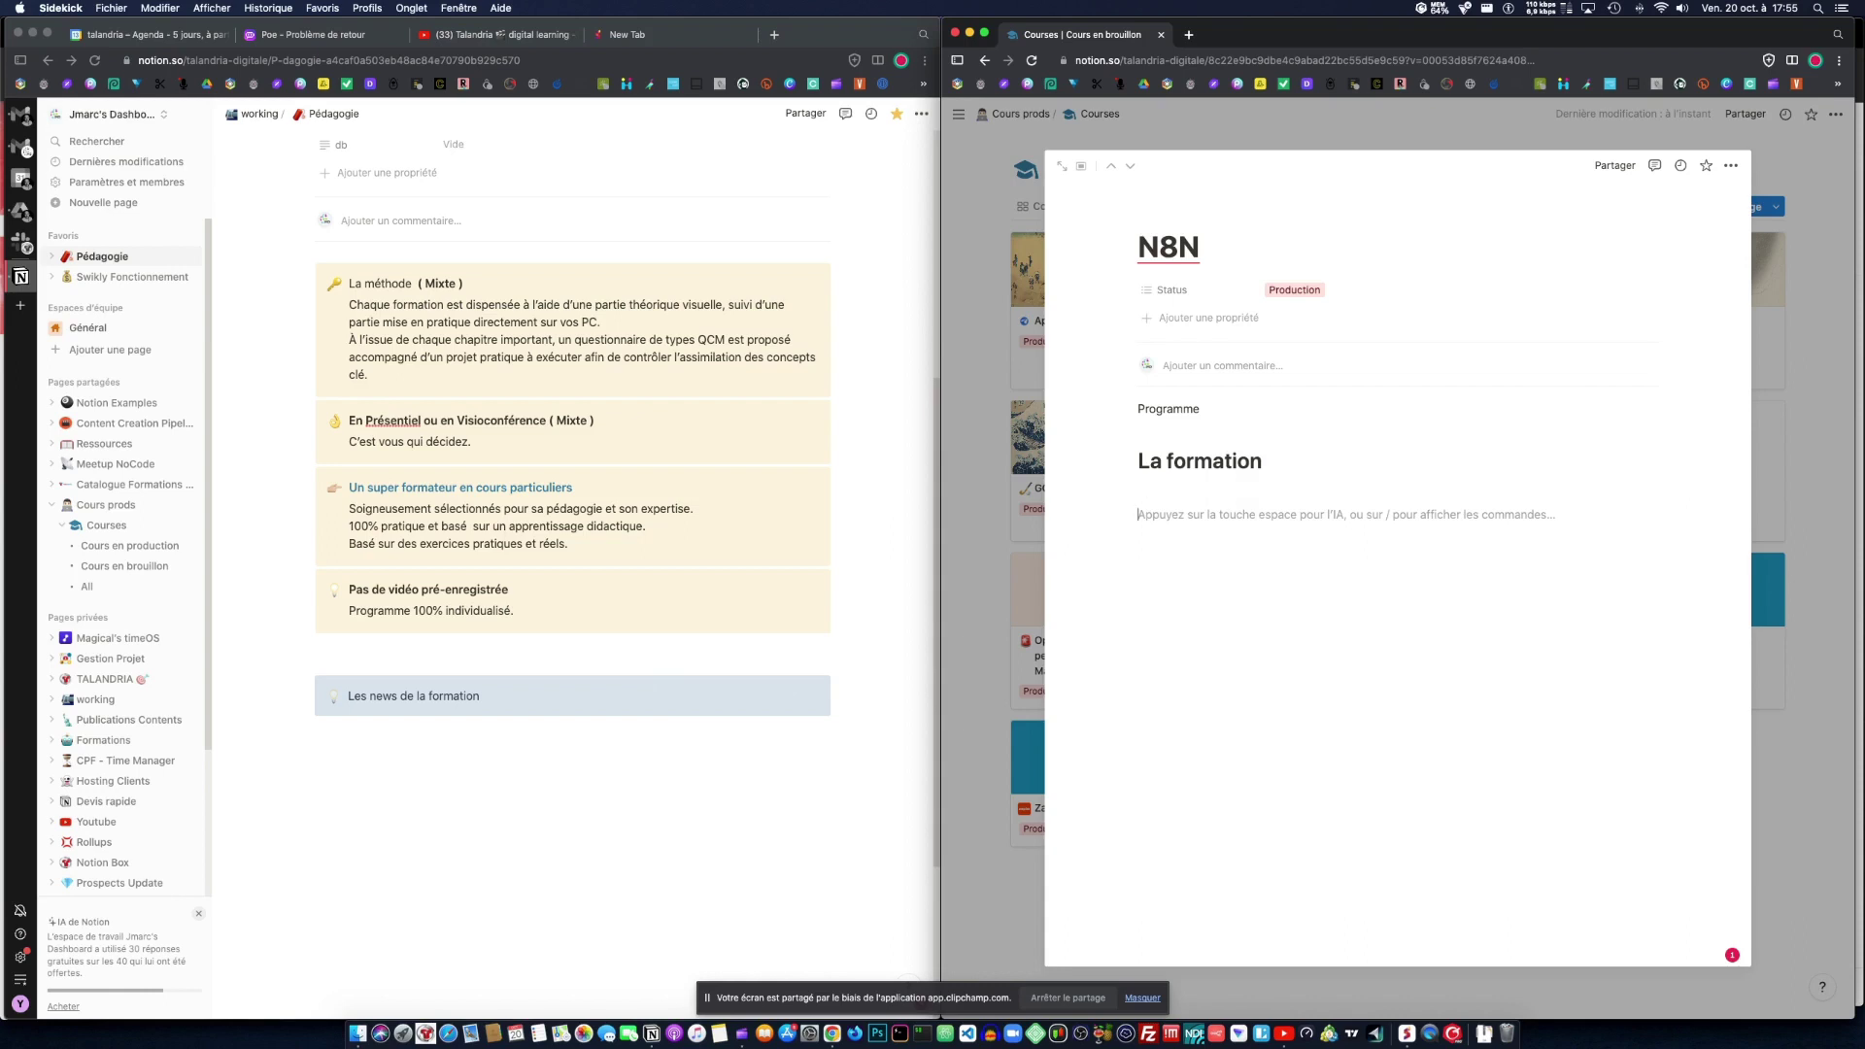
{"action": "type", "text": "Les news de la formation"}
Step: Shorten the original callout's text on the Pédagogie page to "Les news de la forma" to test synchronization
{"action": "left_click", "coordinate": [492, 696]}
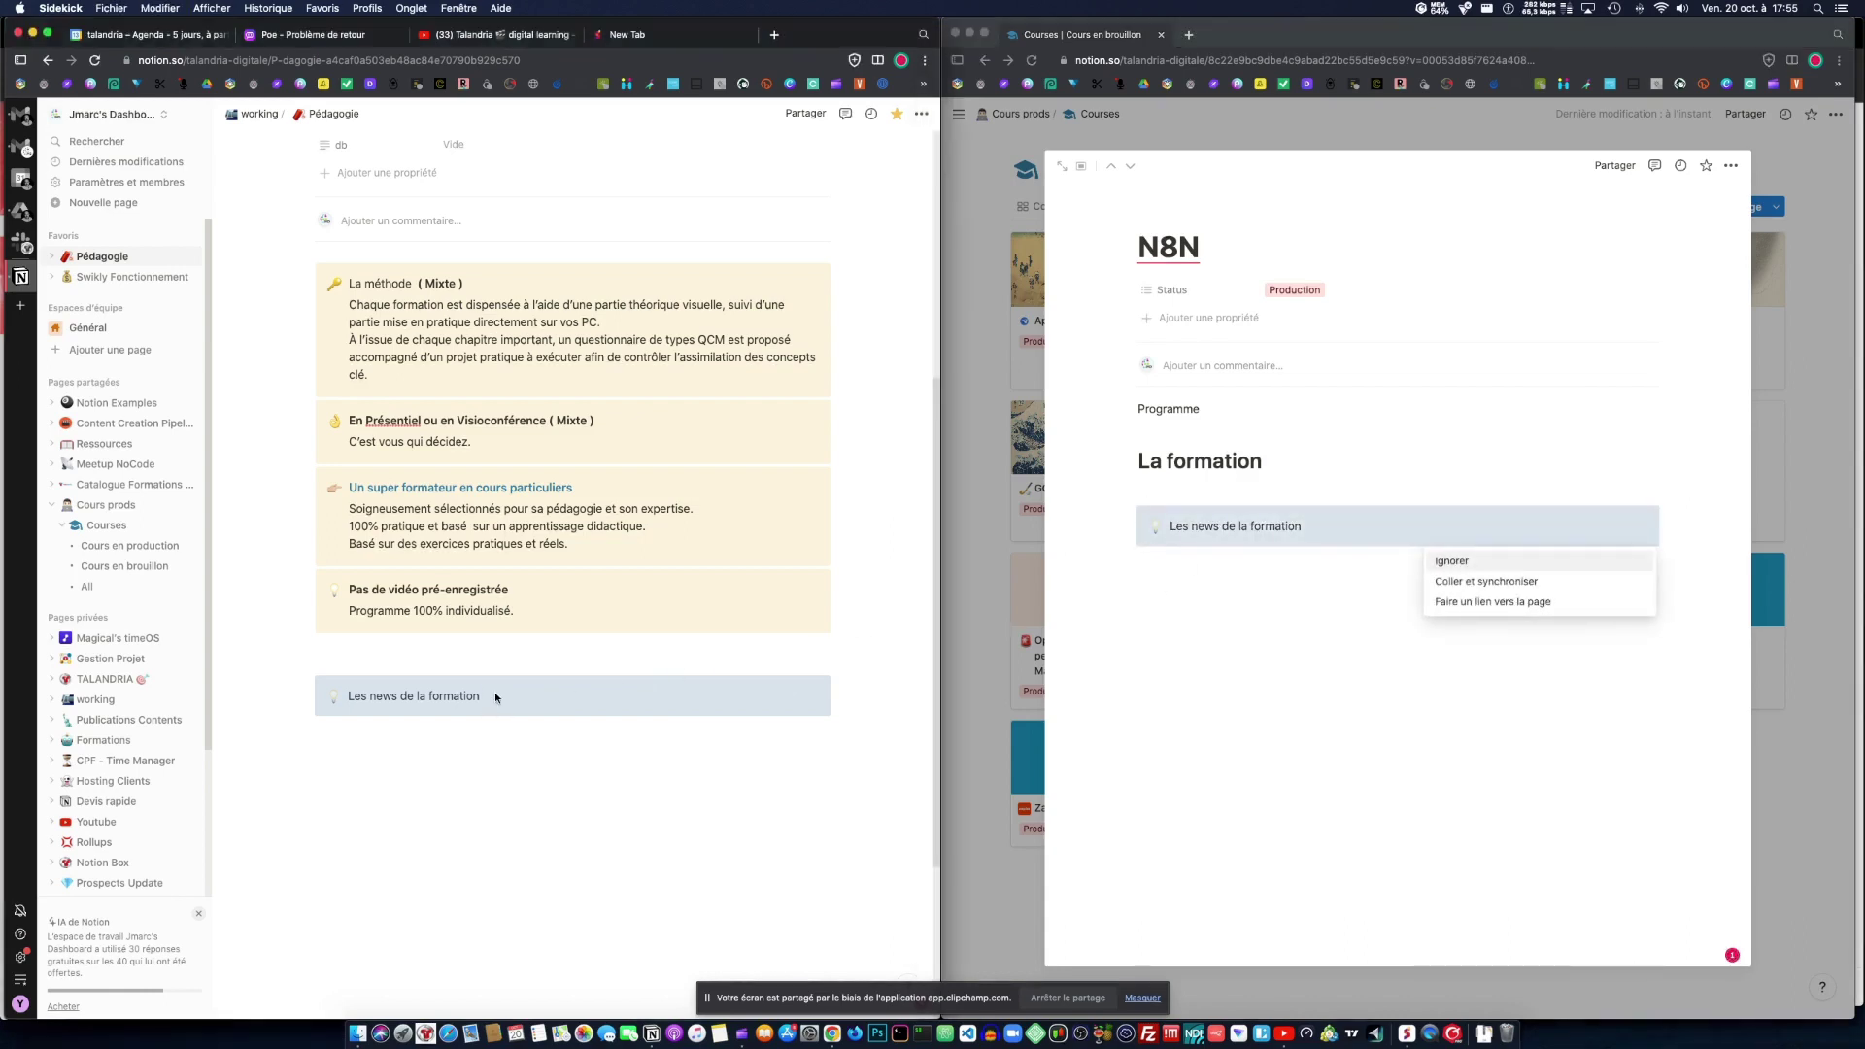
{"action": "key", "text": "BackSpace"}
{"action": "key", "text": "BackSpace"}
{"action": "key", "text": "BackSpace"}
{"action": "key", "text": "BackSpace"}
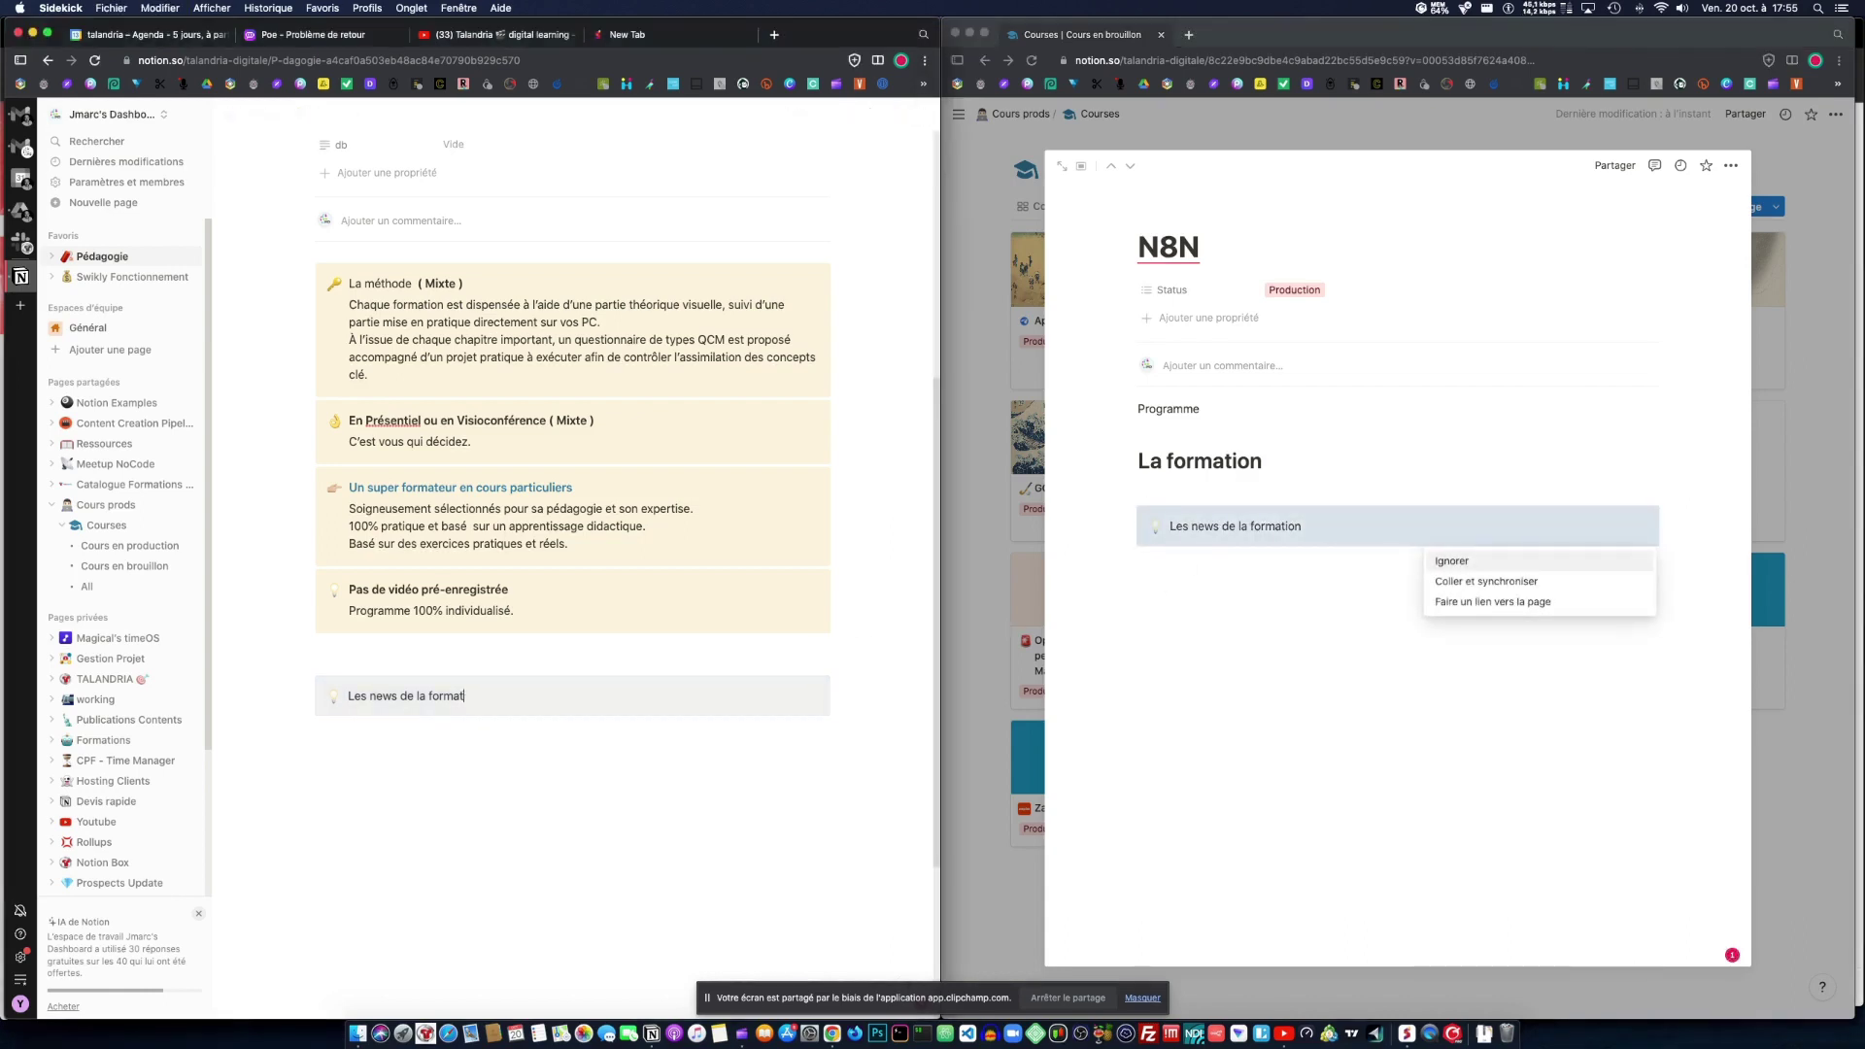
Step: Dismiss the paste options and delete the pasted callout from the N8N page
{"action": "left_click", "coordinate": [1409, 617]}
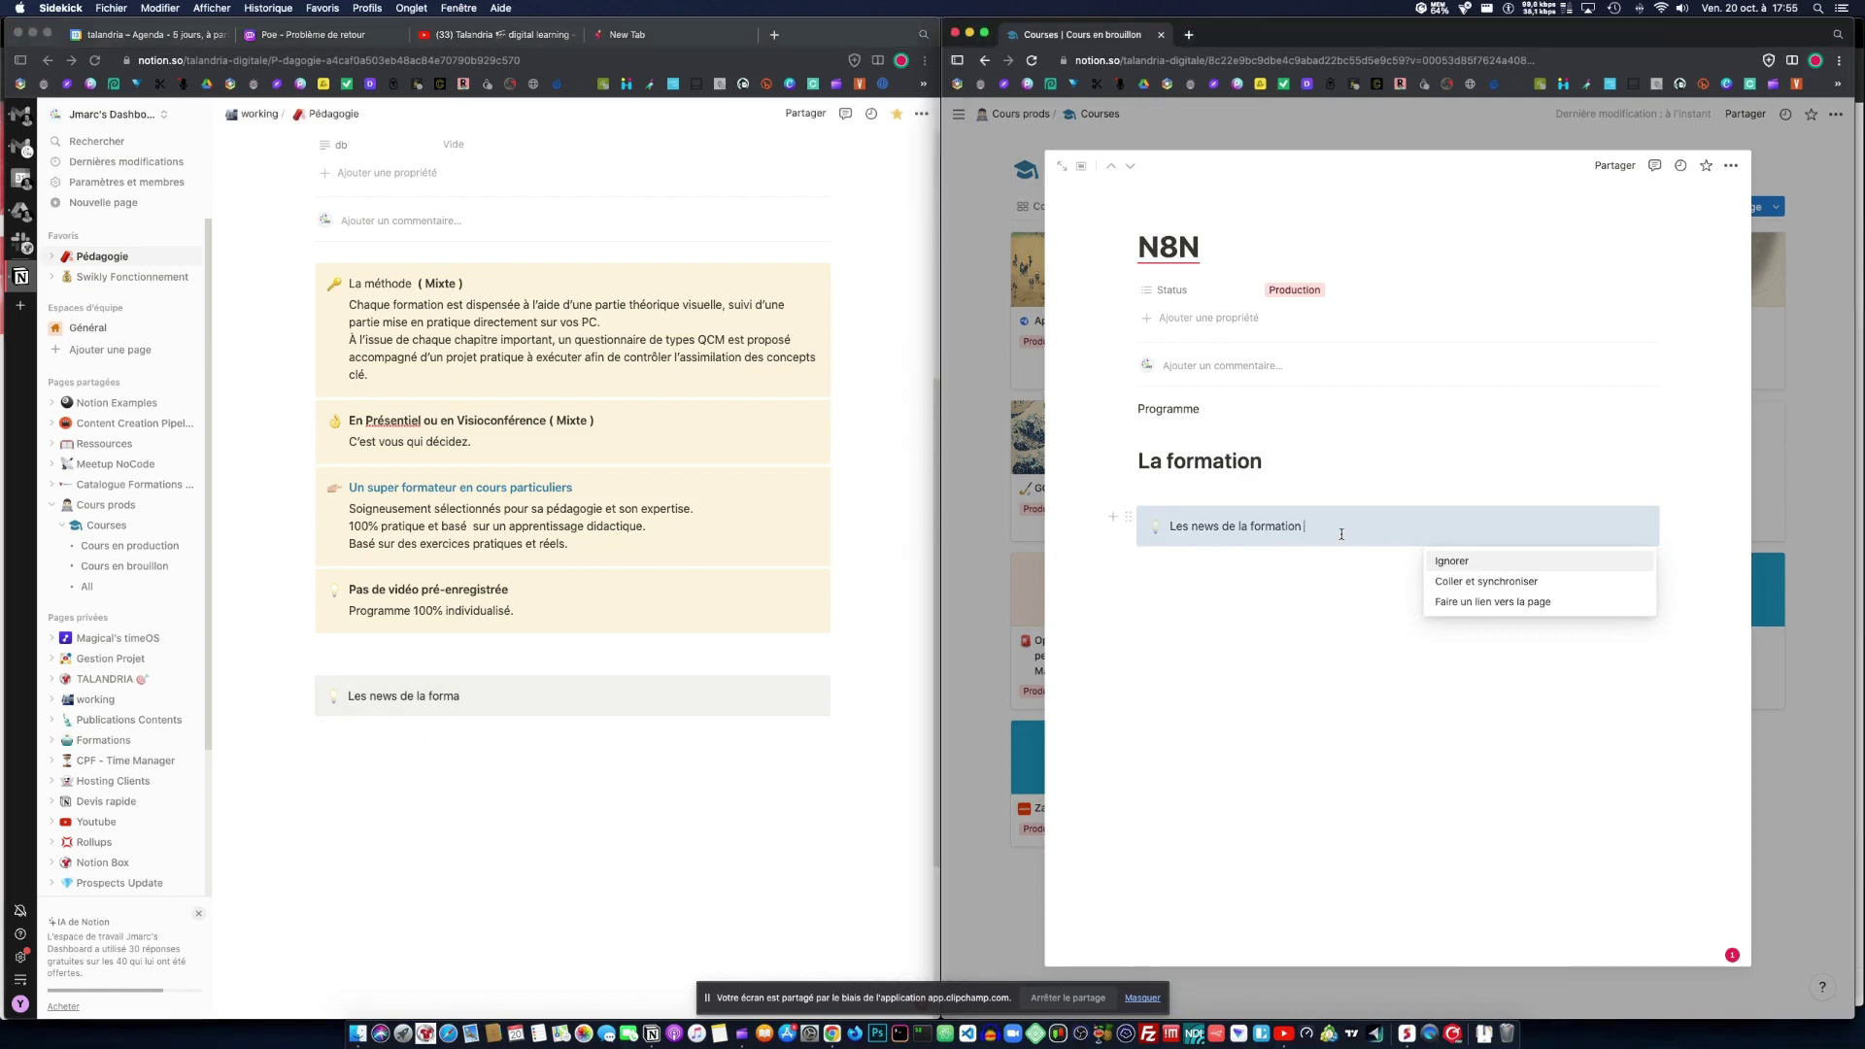
{"action": "left_click", "coordinate": [1337, 592]}
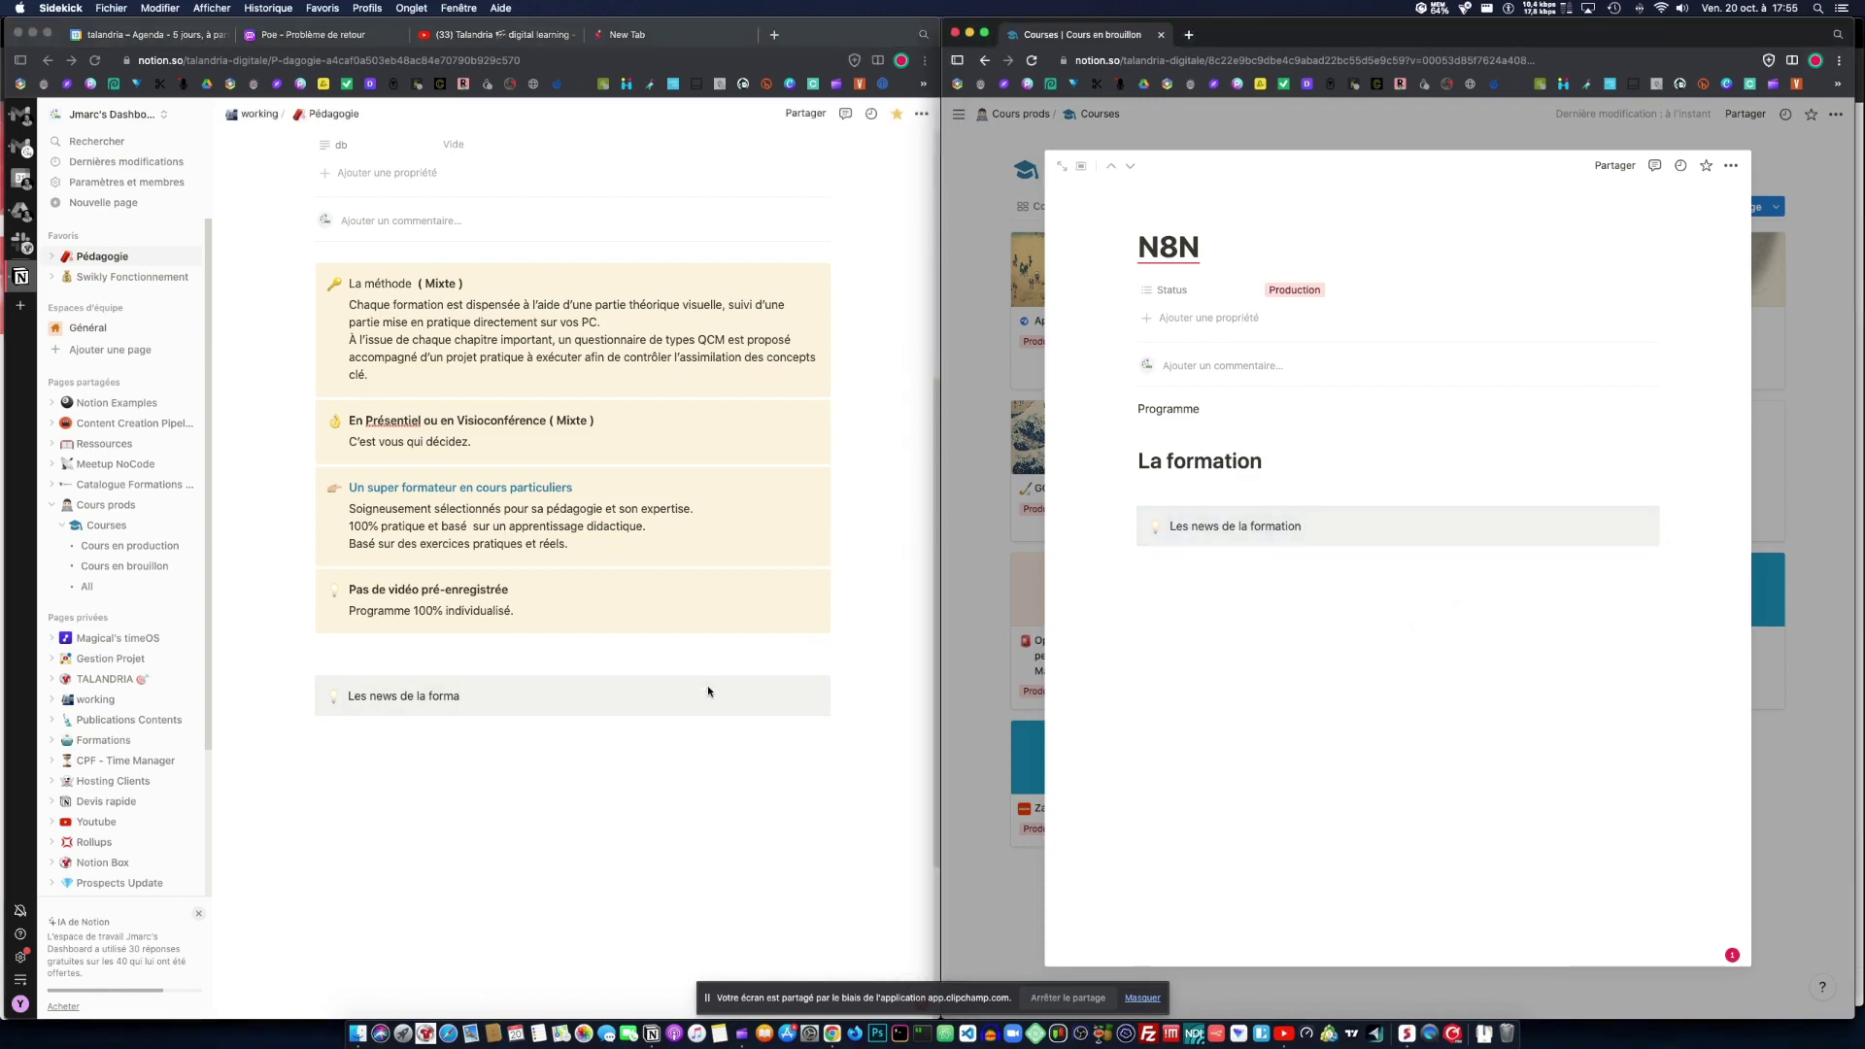
{"action": "left_click", "coordinate": [1325, 544]}
{"action": "key", "text": "Escape"}
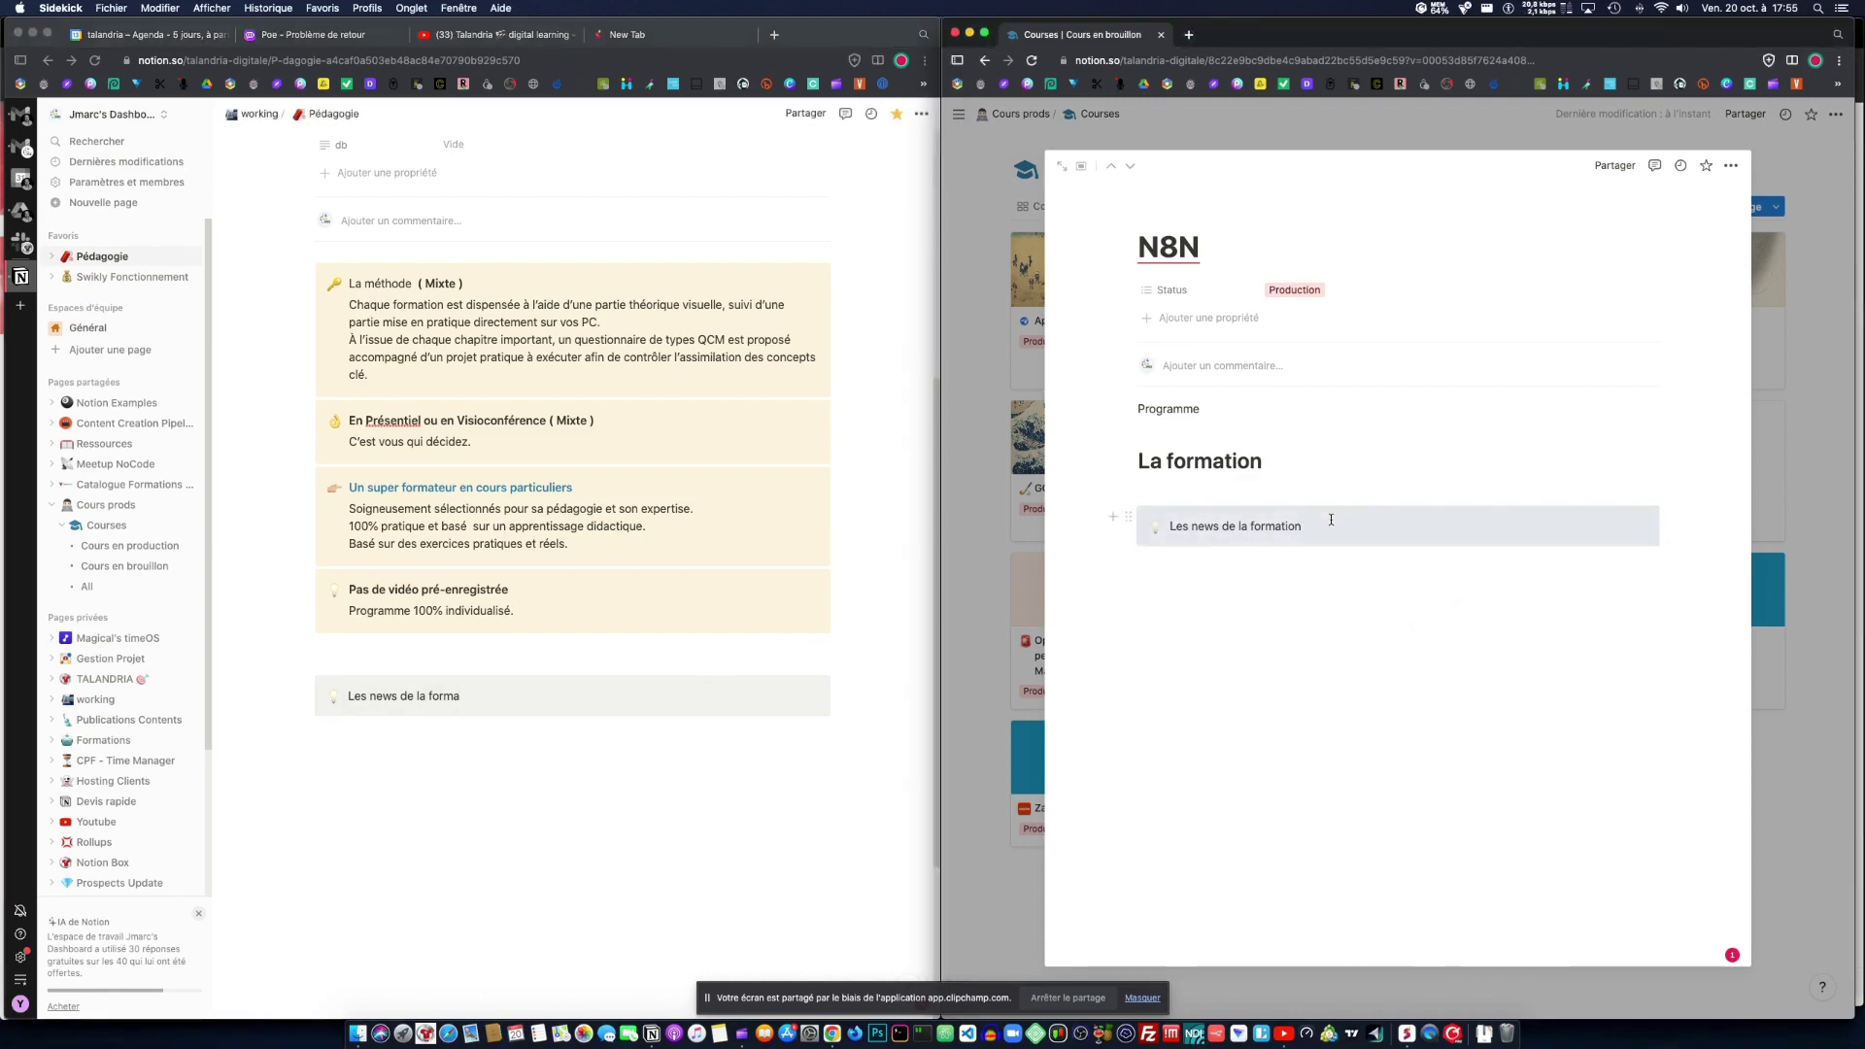
{"action": "right_click", "coordinate": [1329, 533]}
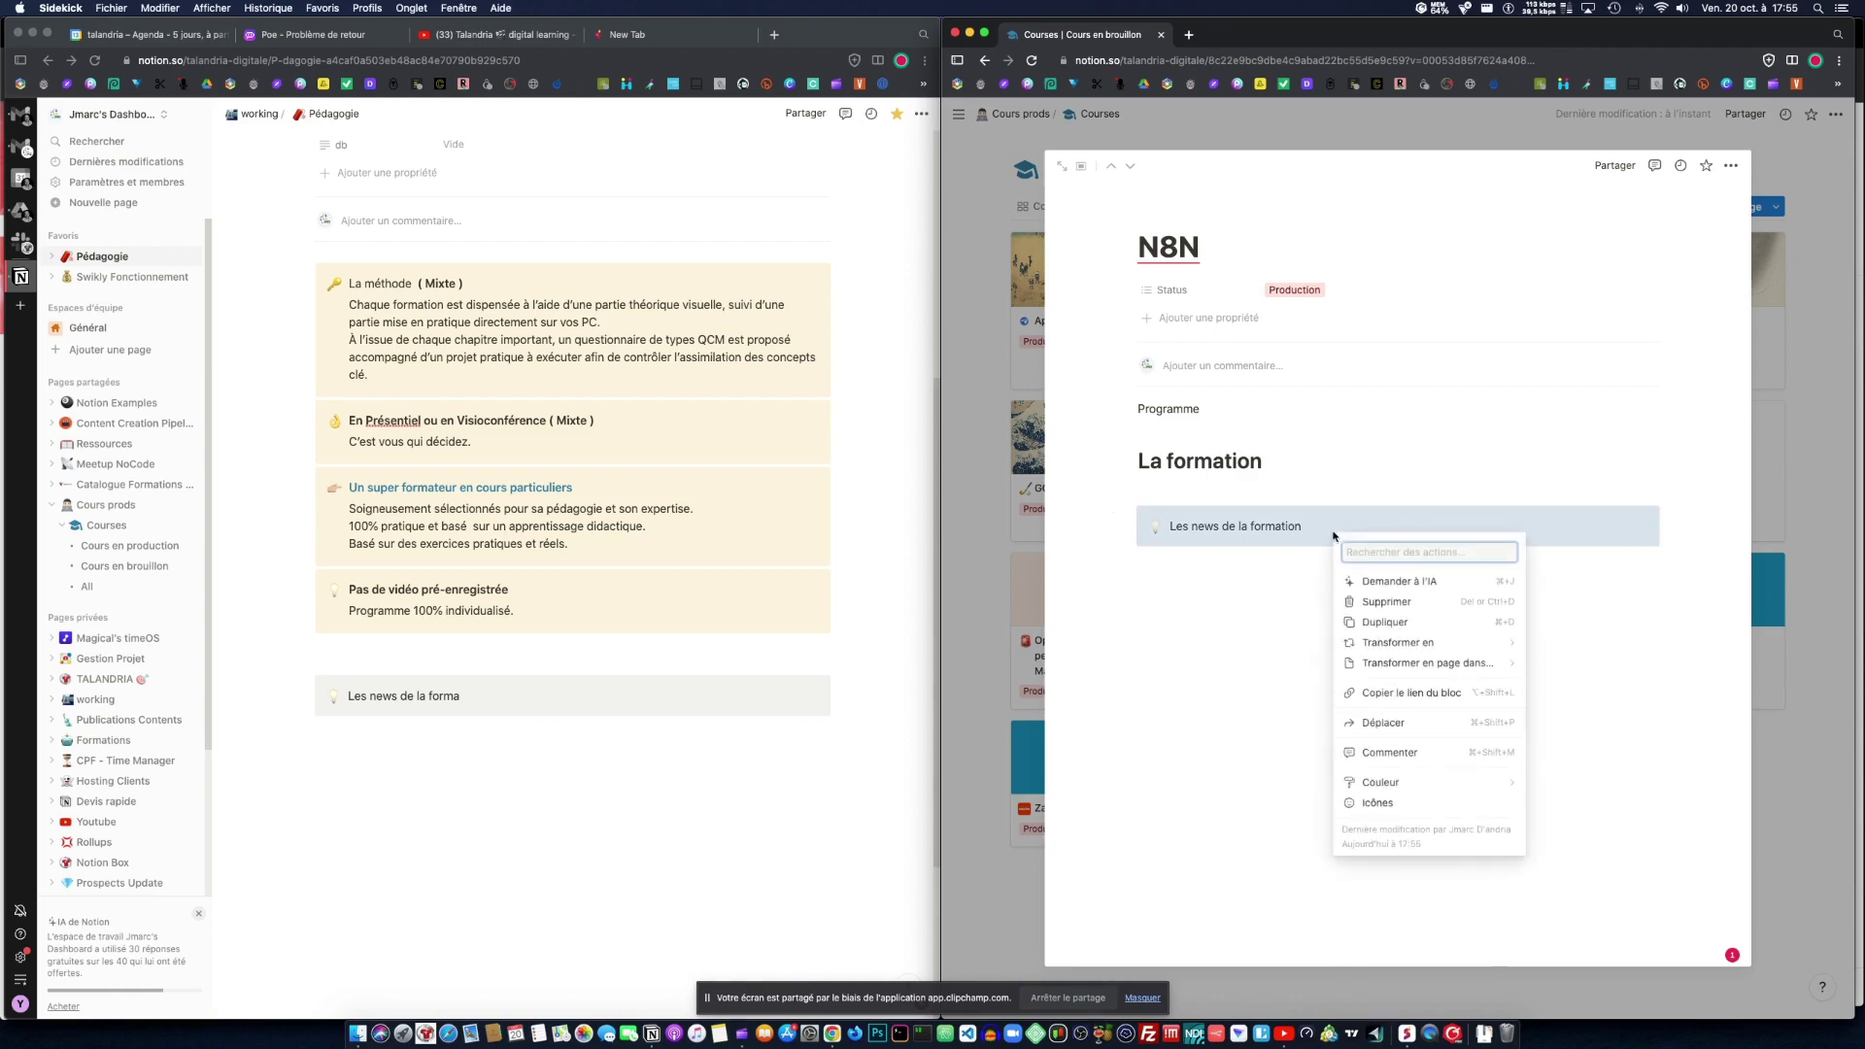
{"action": "key", "text": "Escape"}
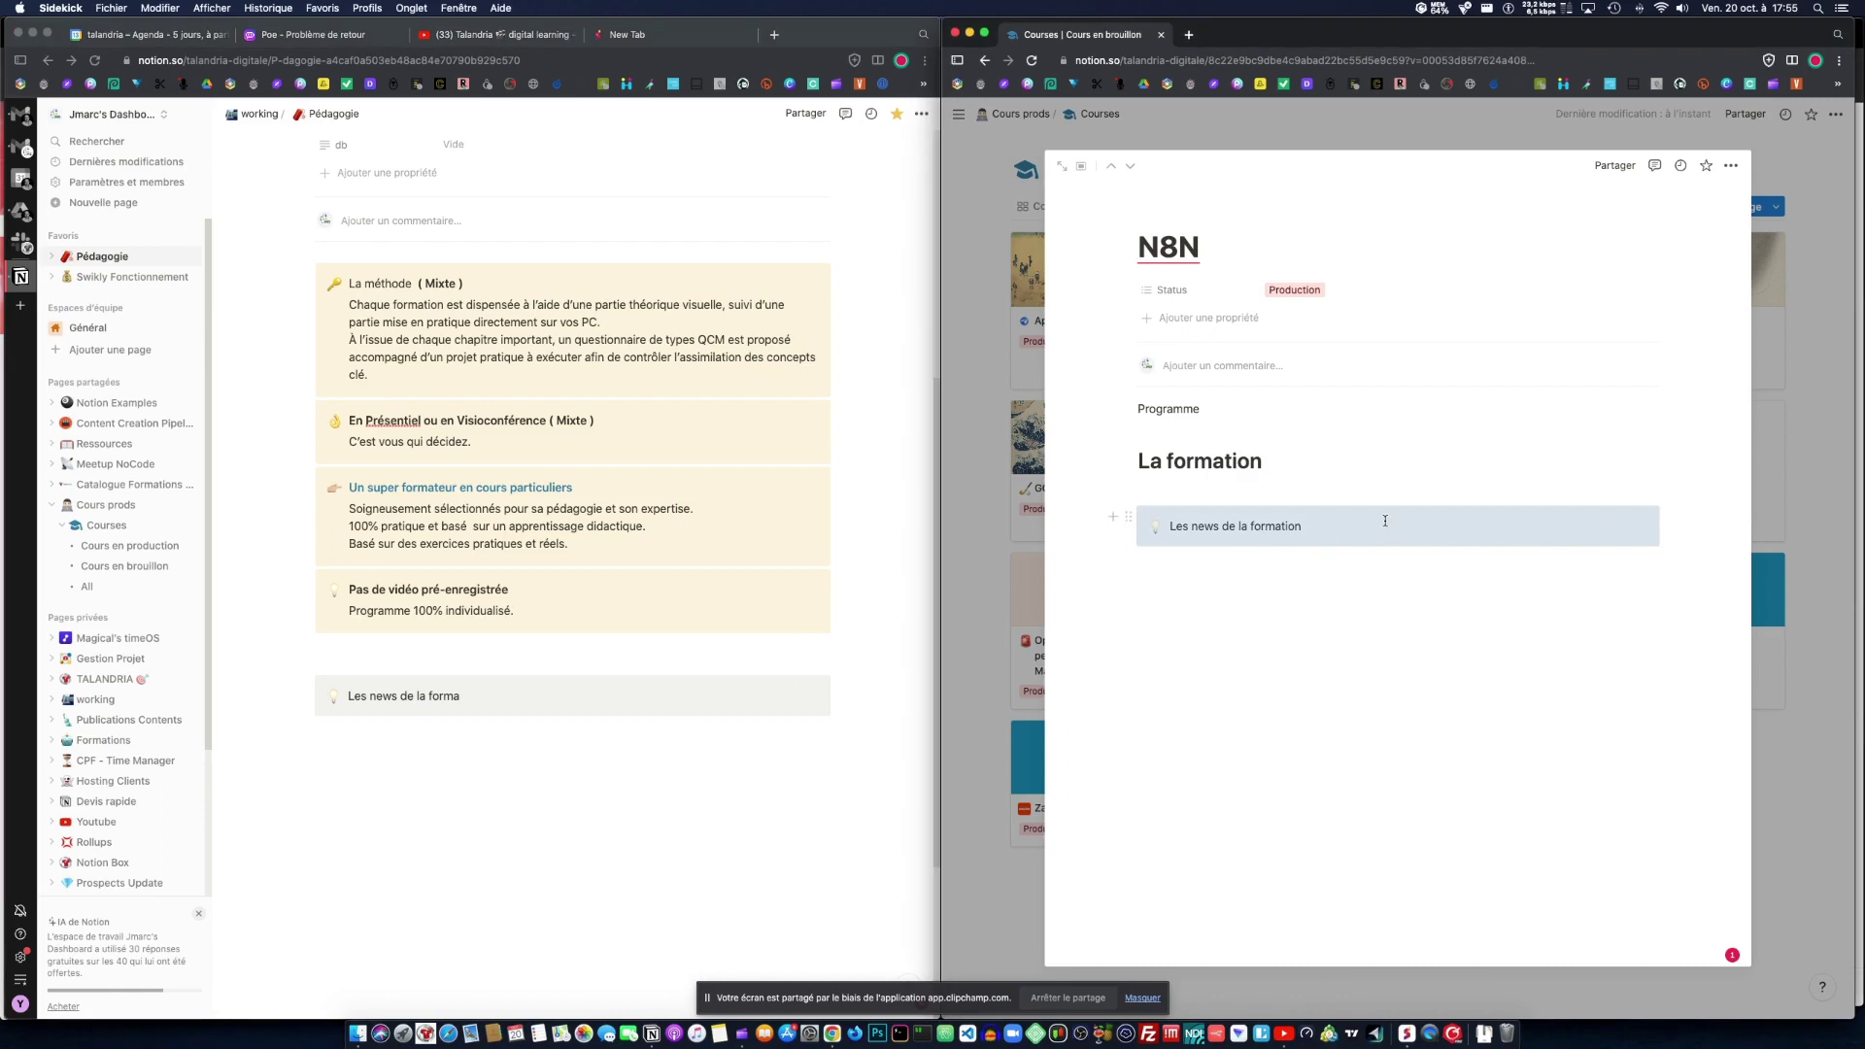
{"action": "key", "text": "BackSpace"}
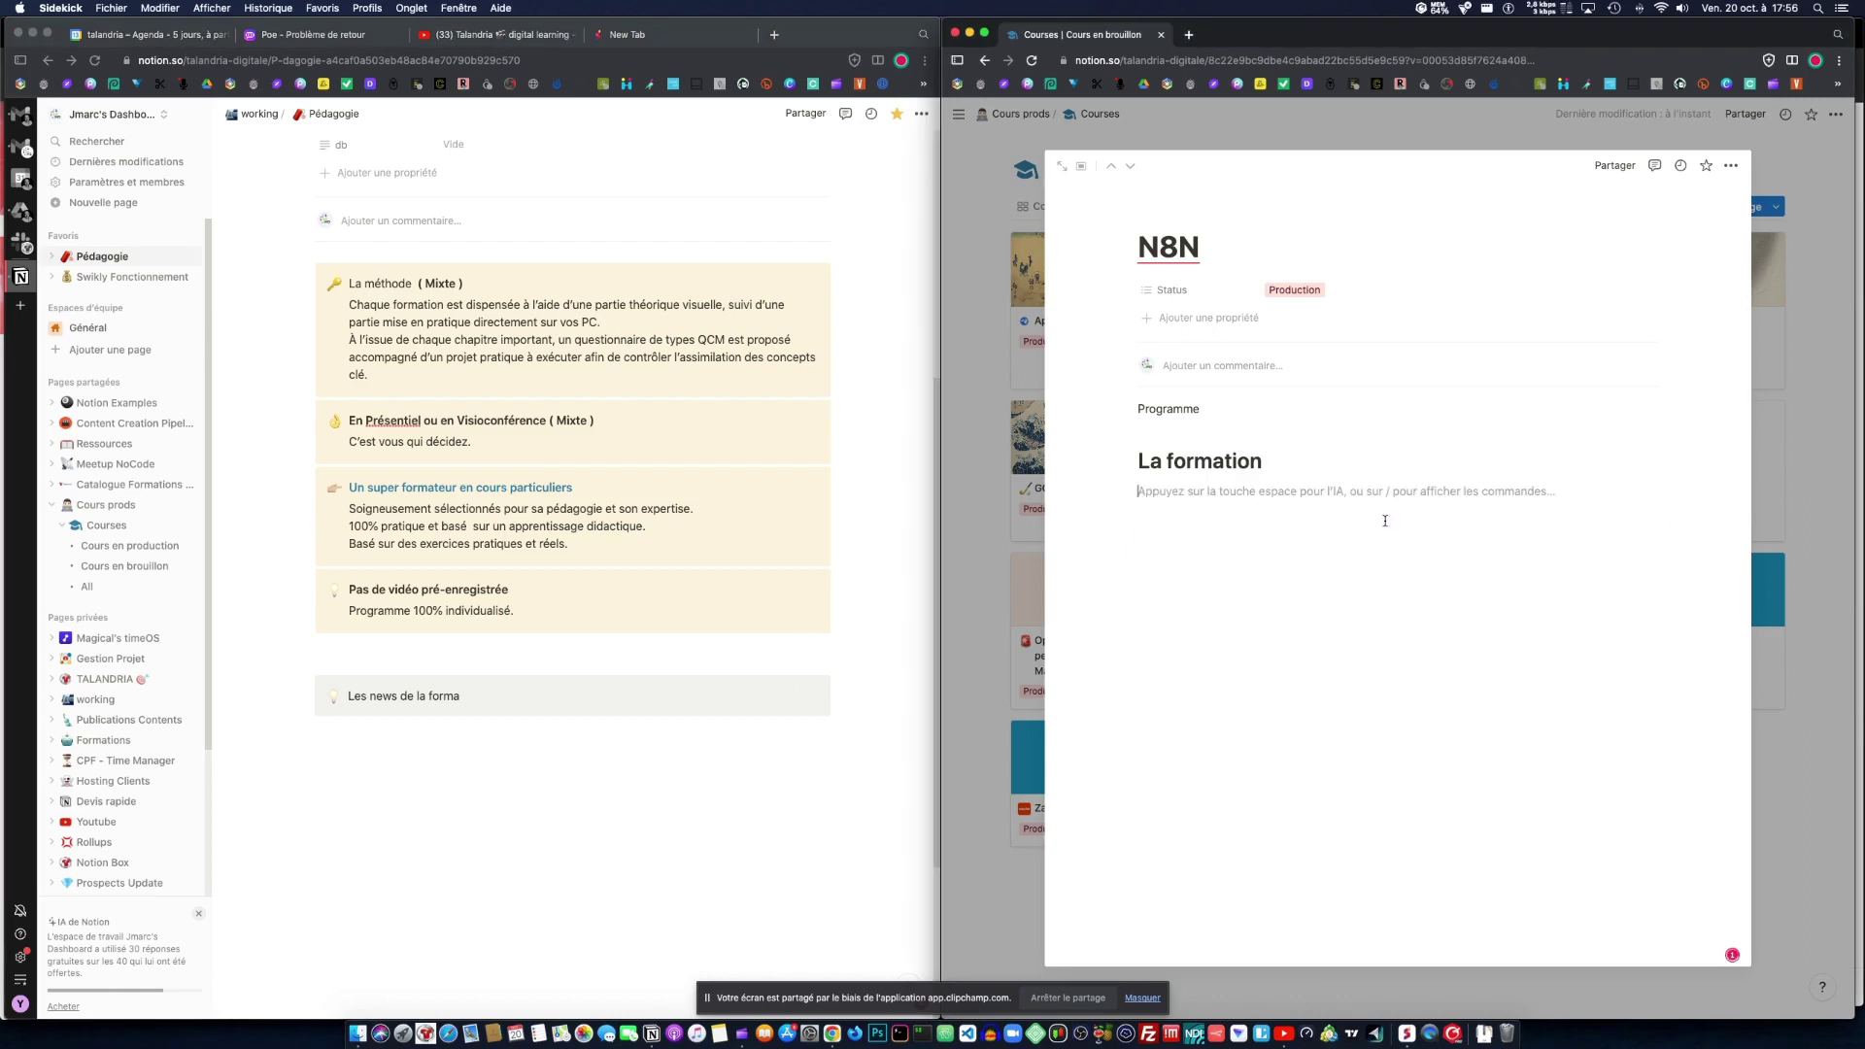
Step: Complete the Pédagogie callout's text to read "Les news de la formation" again
{"action": "left_click", "coordinate": [537, 702]}
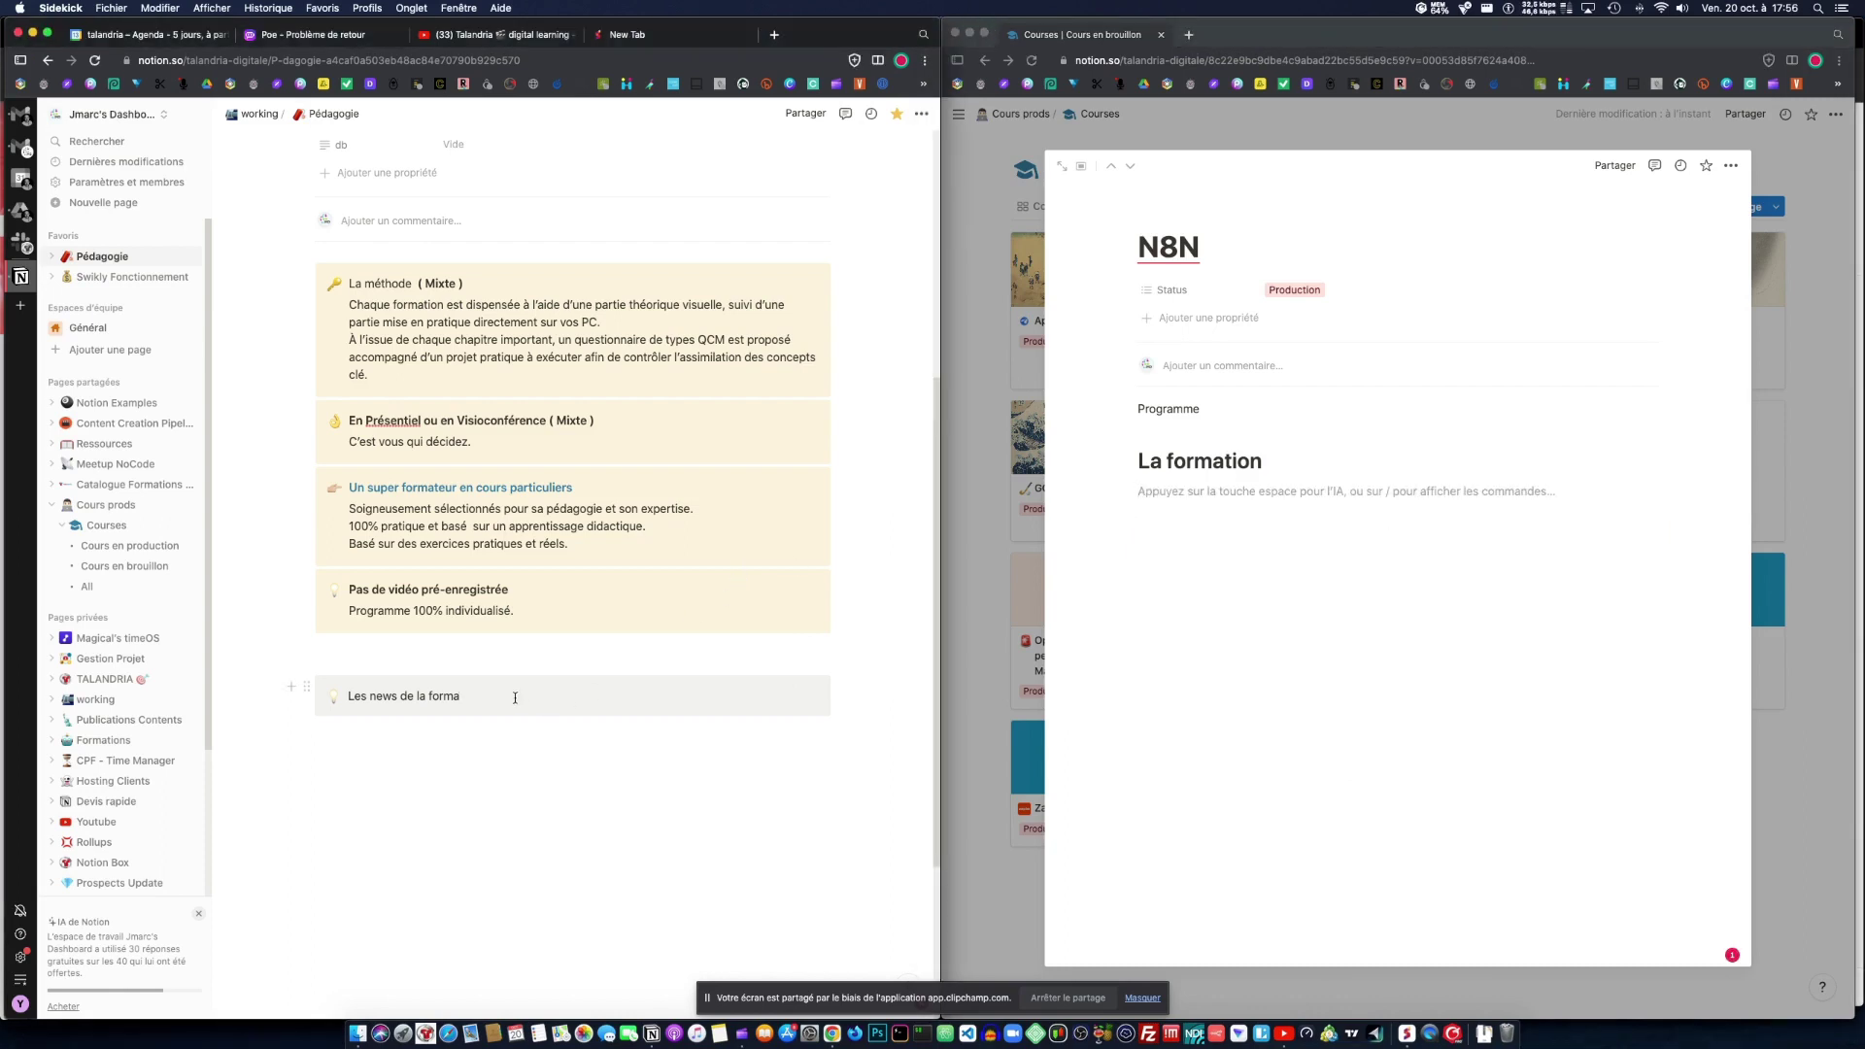
{"action": "type", "text": "tion"}
{"action": "key", "text": "Return"}
{"action": "key", "text": "BackSpace"}
Step: Turn the "Les news de la formation" callout on the Pédagogie page into a synchronized block
{"action": "key", "text": "Escape"}
{"action": "right_click", "coordinate": [508, 687]}
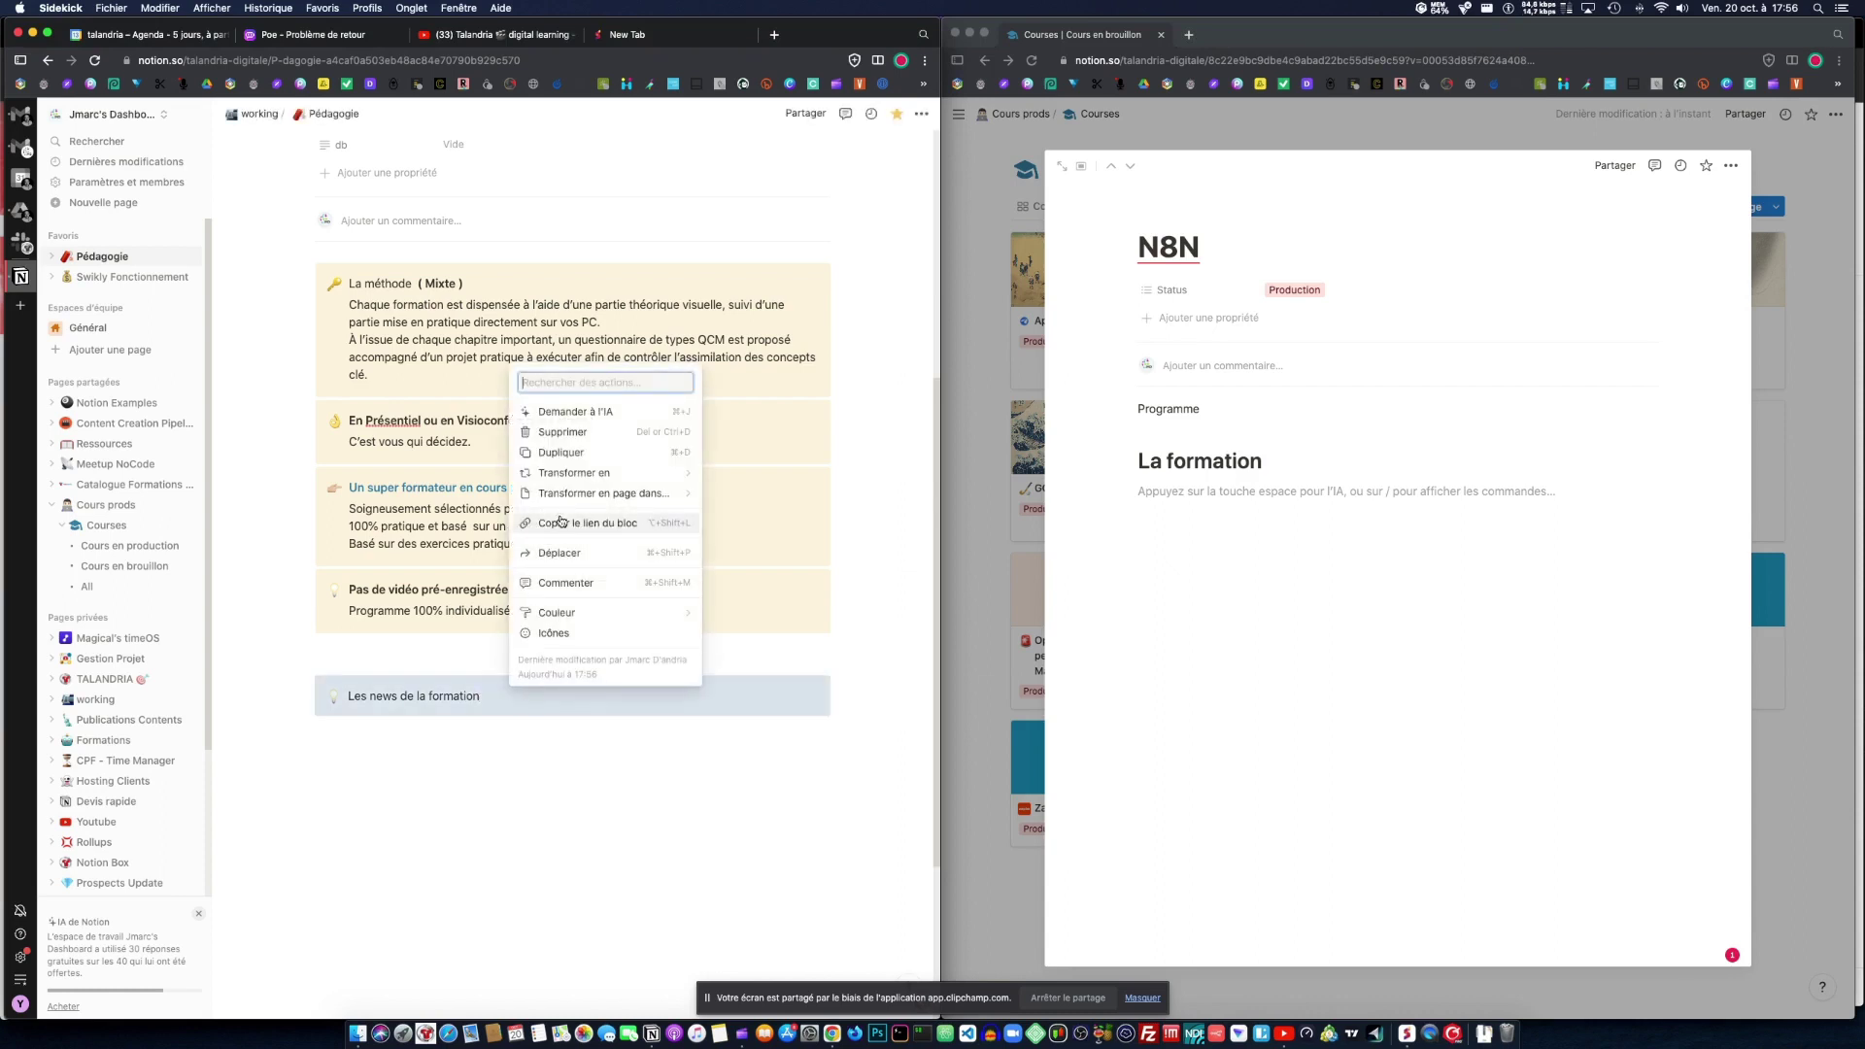
{"action": "mouse_move", "coordinate": [559, 496]}
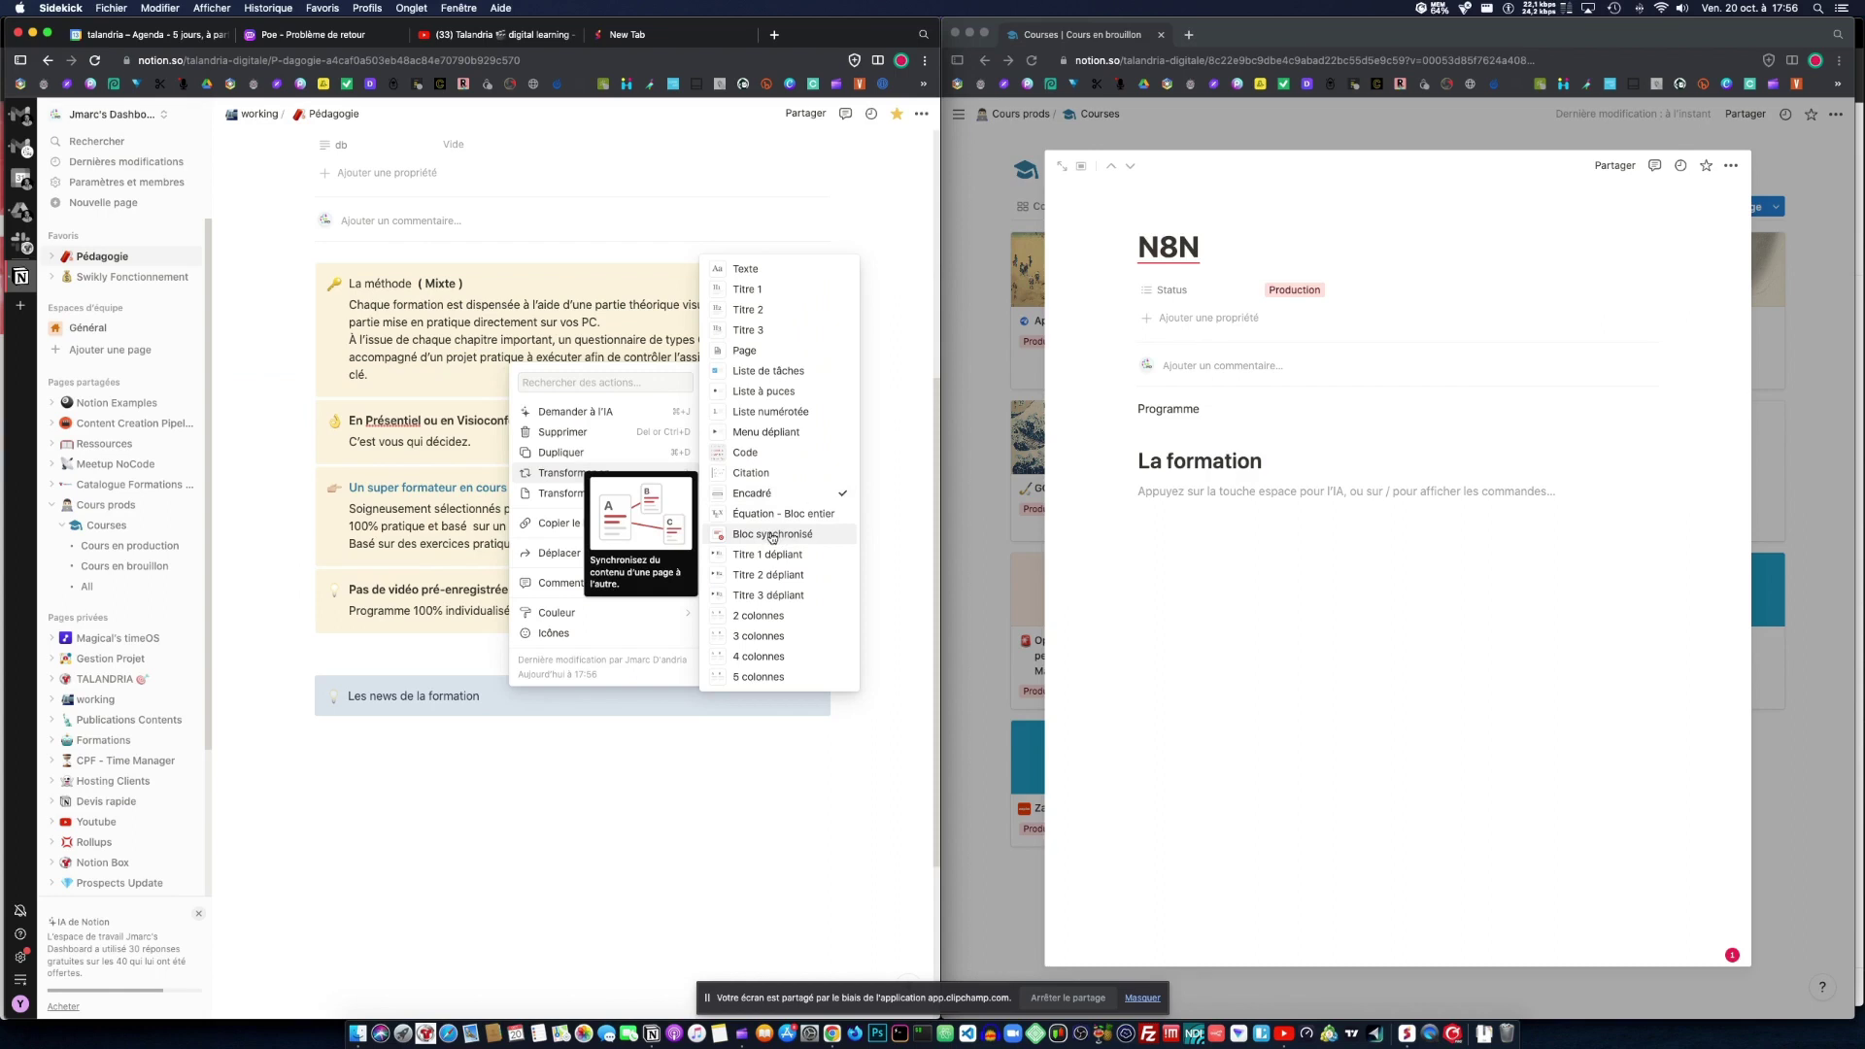
{"action": "left_click", "coordinate": [772, 535]}
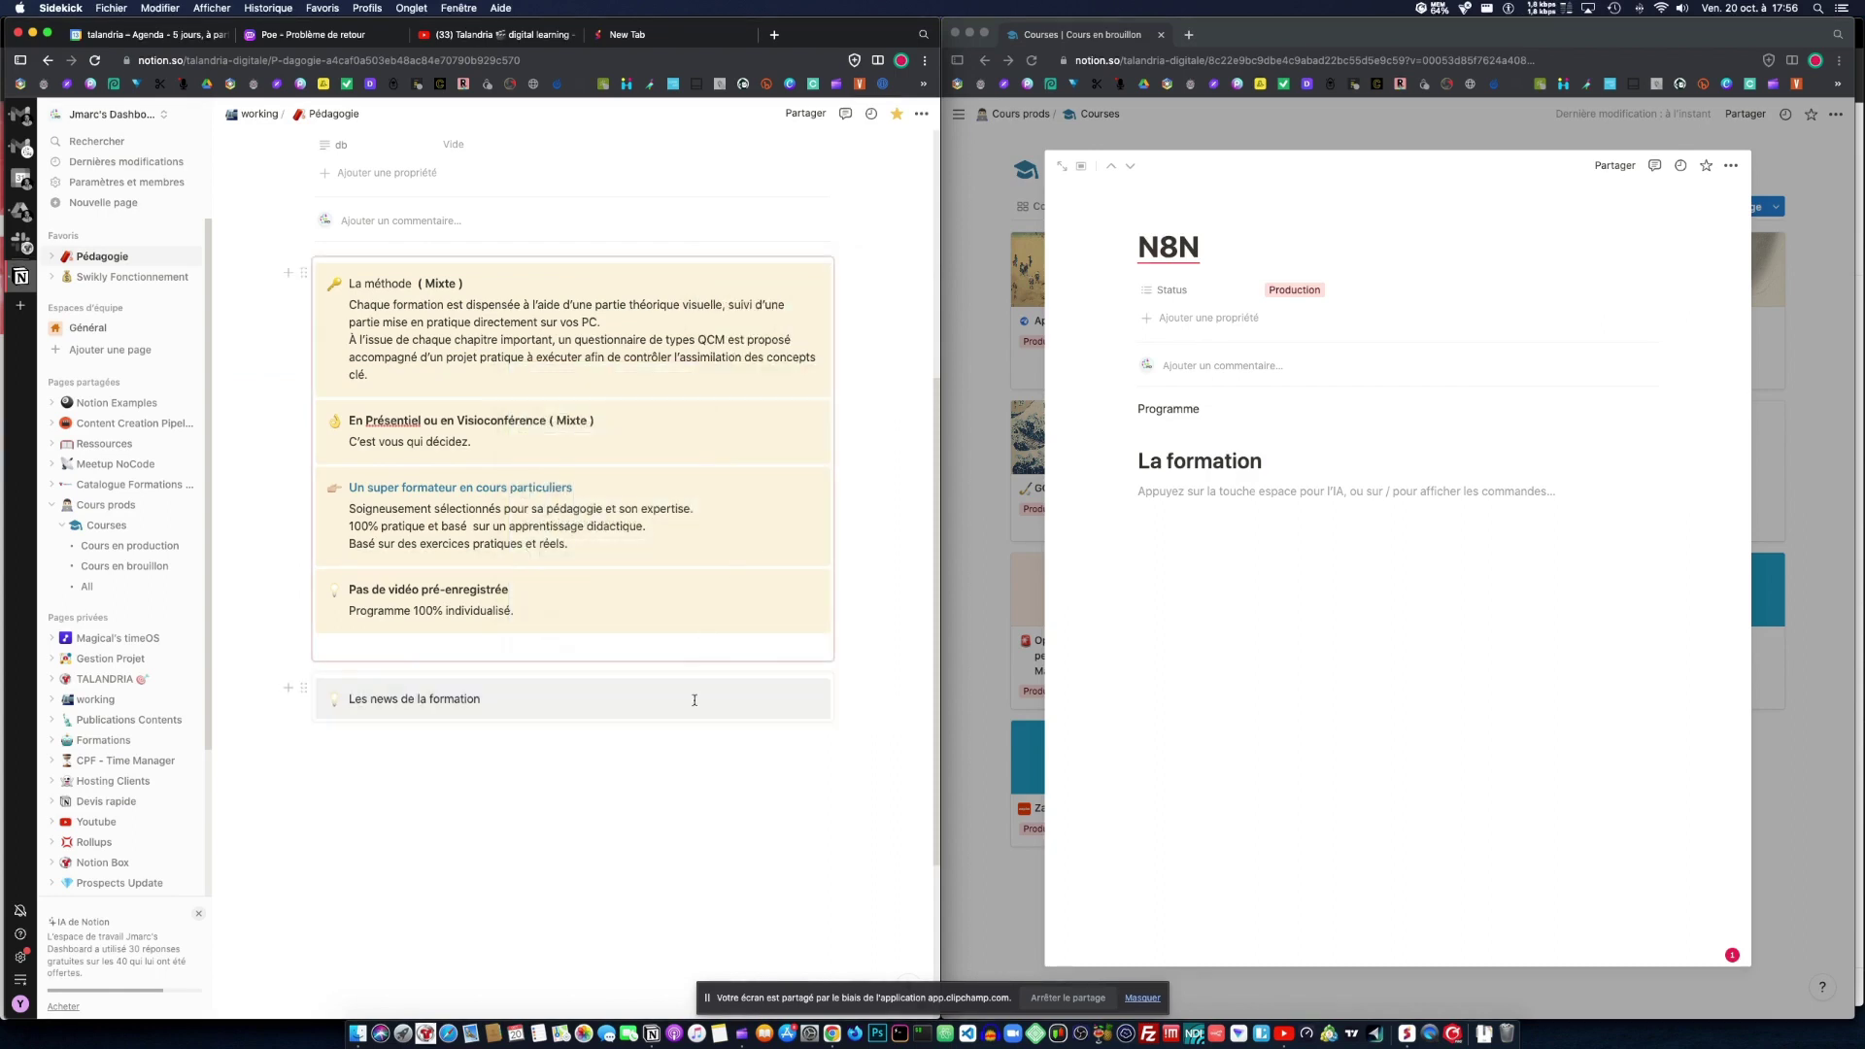
Step: Copy the new synchronized block with its sync link and paste it under the "La formation" heading on the N8N page
{"action": "left_click", "coordinate": [615, 723]}
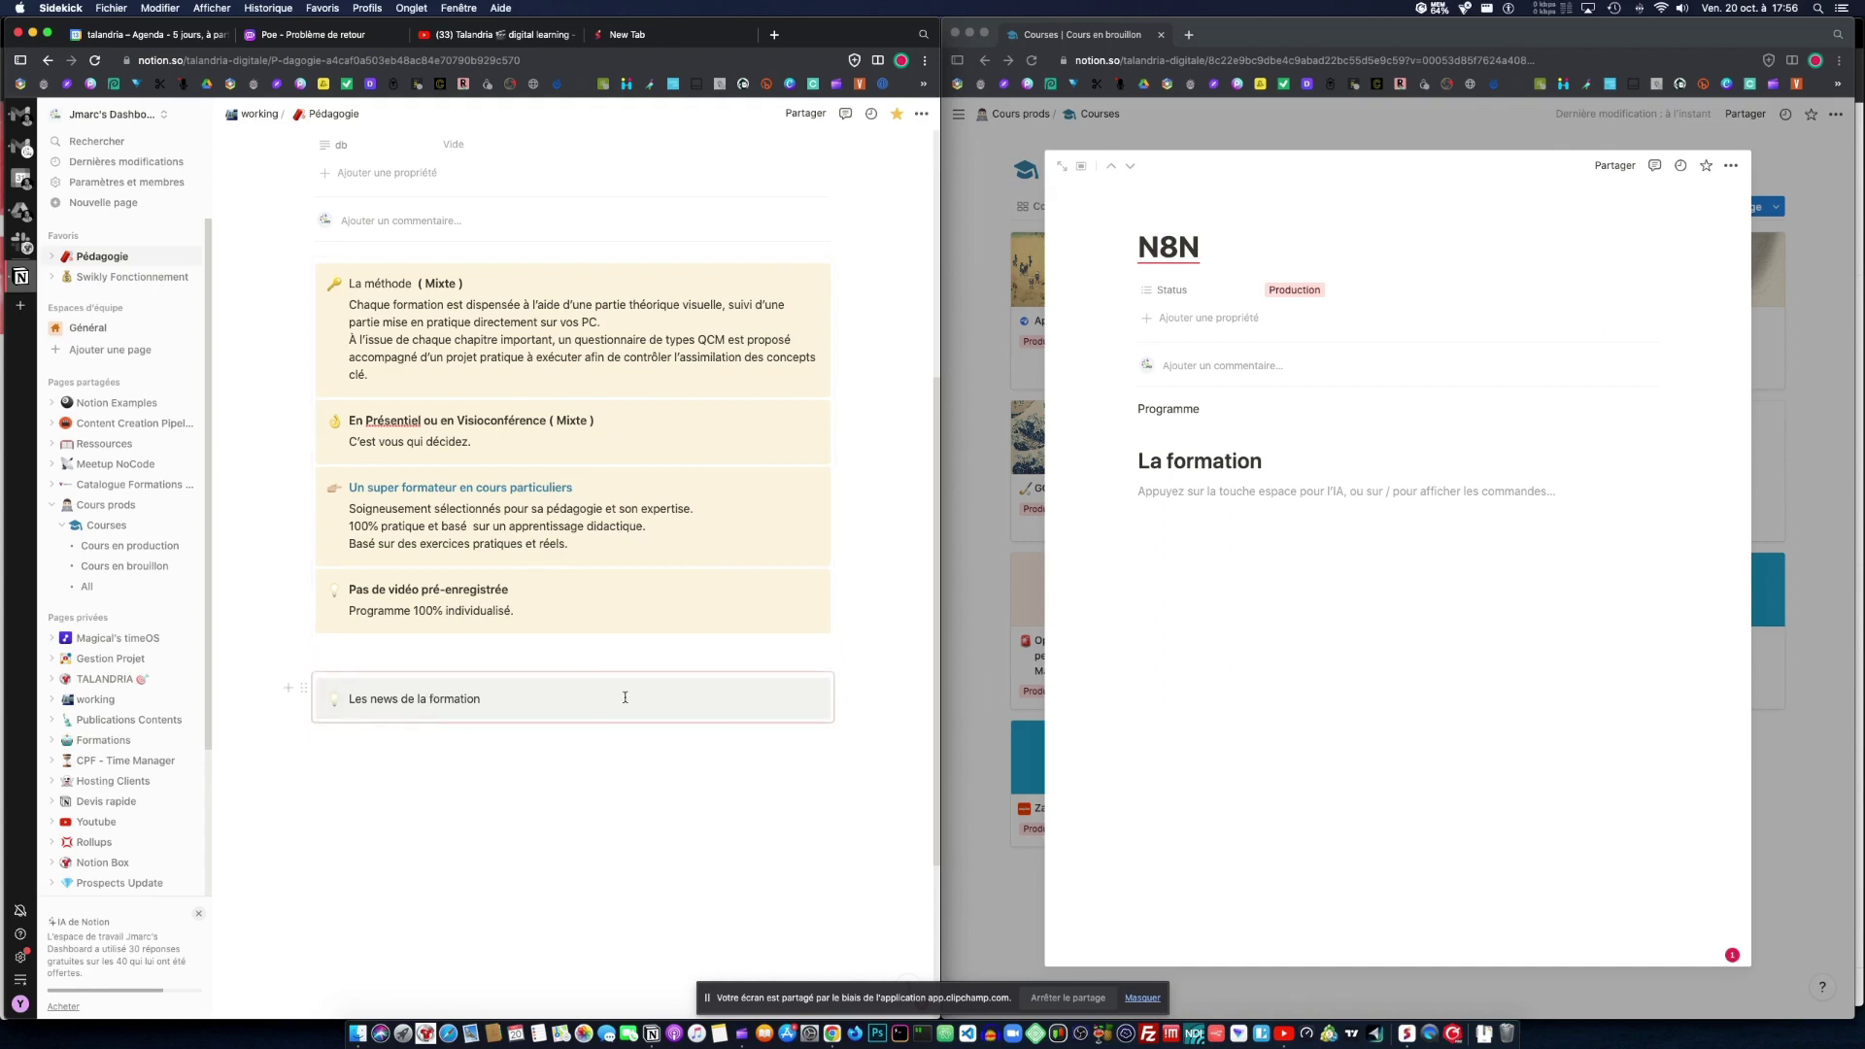
{"action": "mouse_move", "coordinate": [624, 697]}
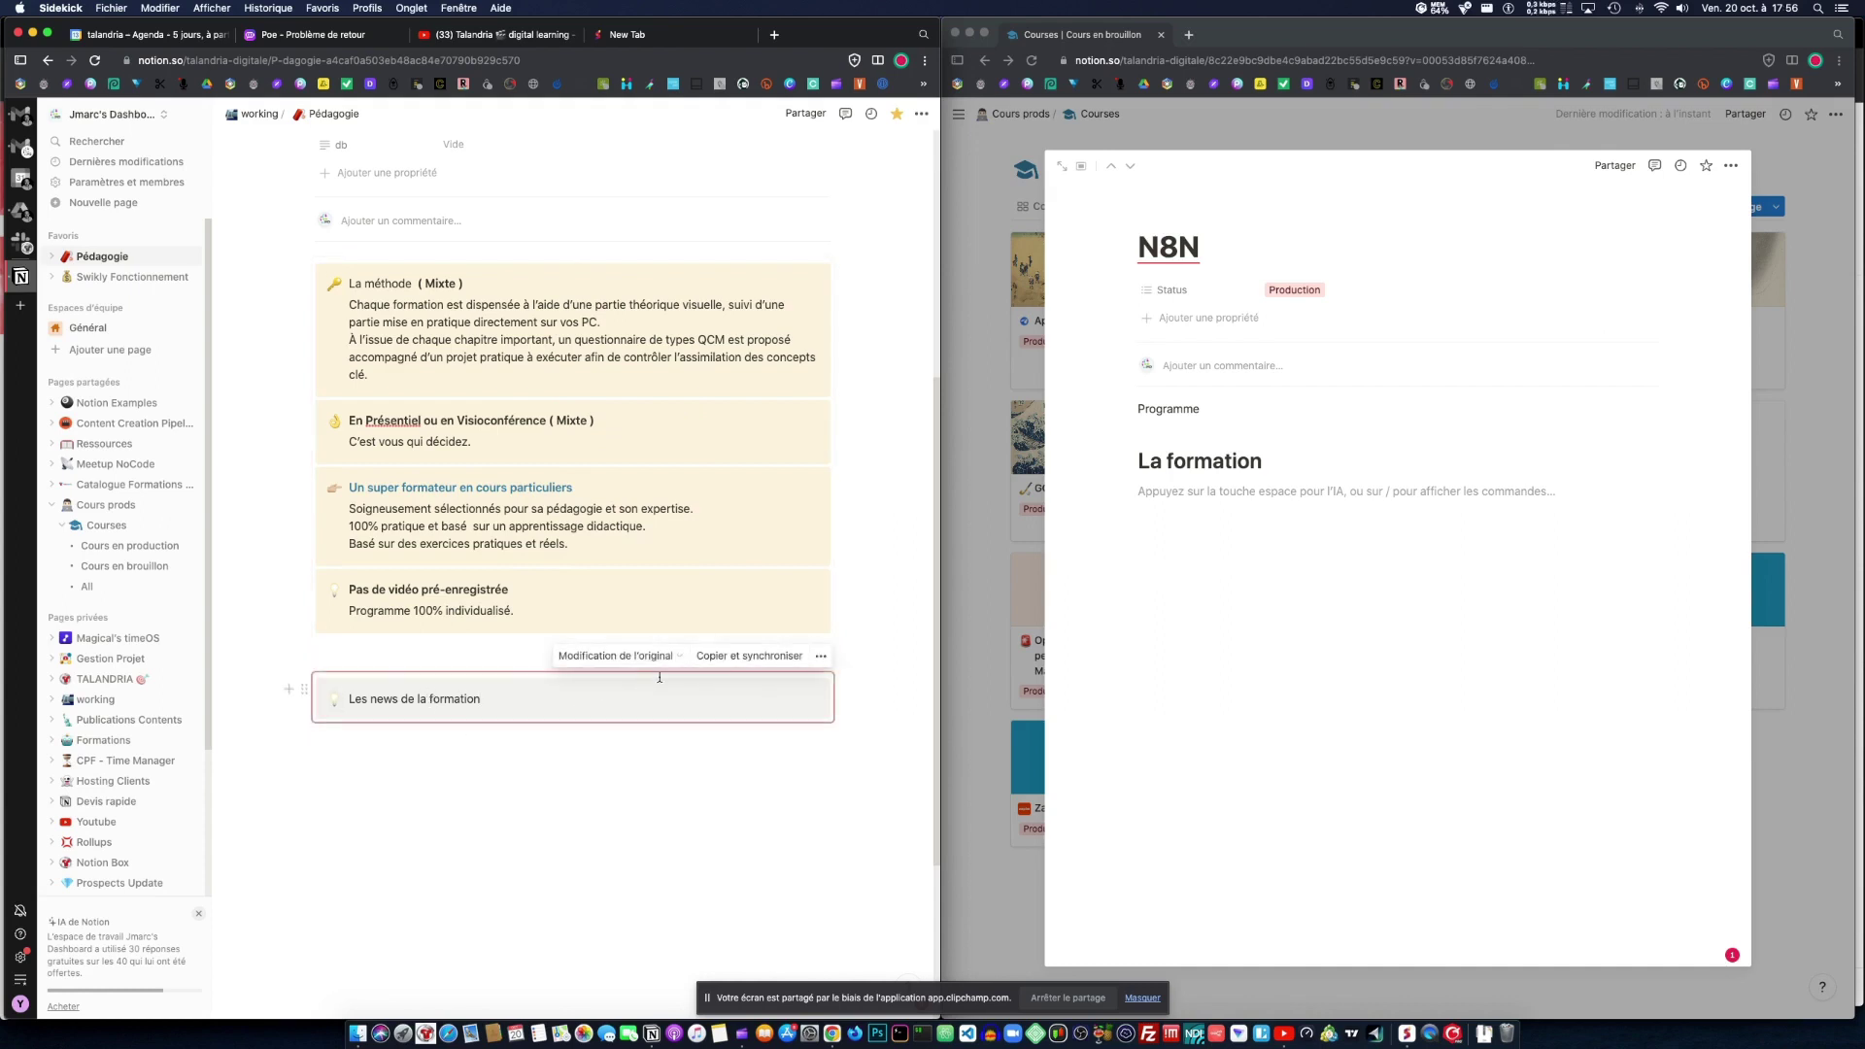
{"action": "left_click", "coordinate": [749, 657]}
{"action": "left_click", "coordinate": [1242, 519]}
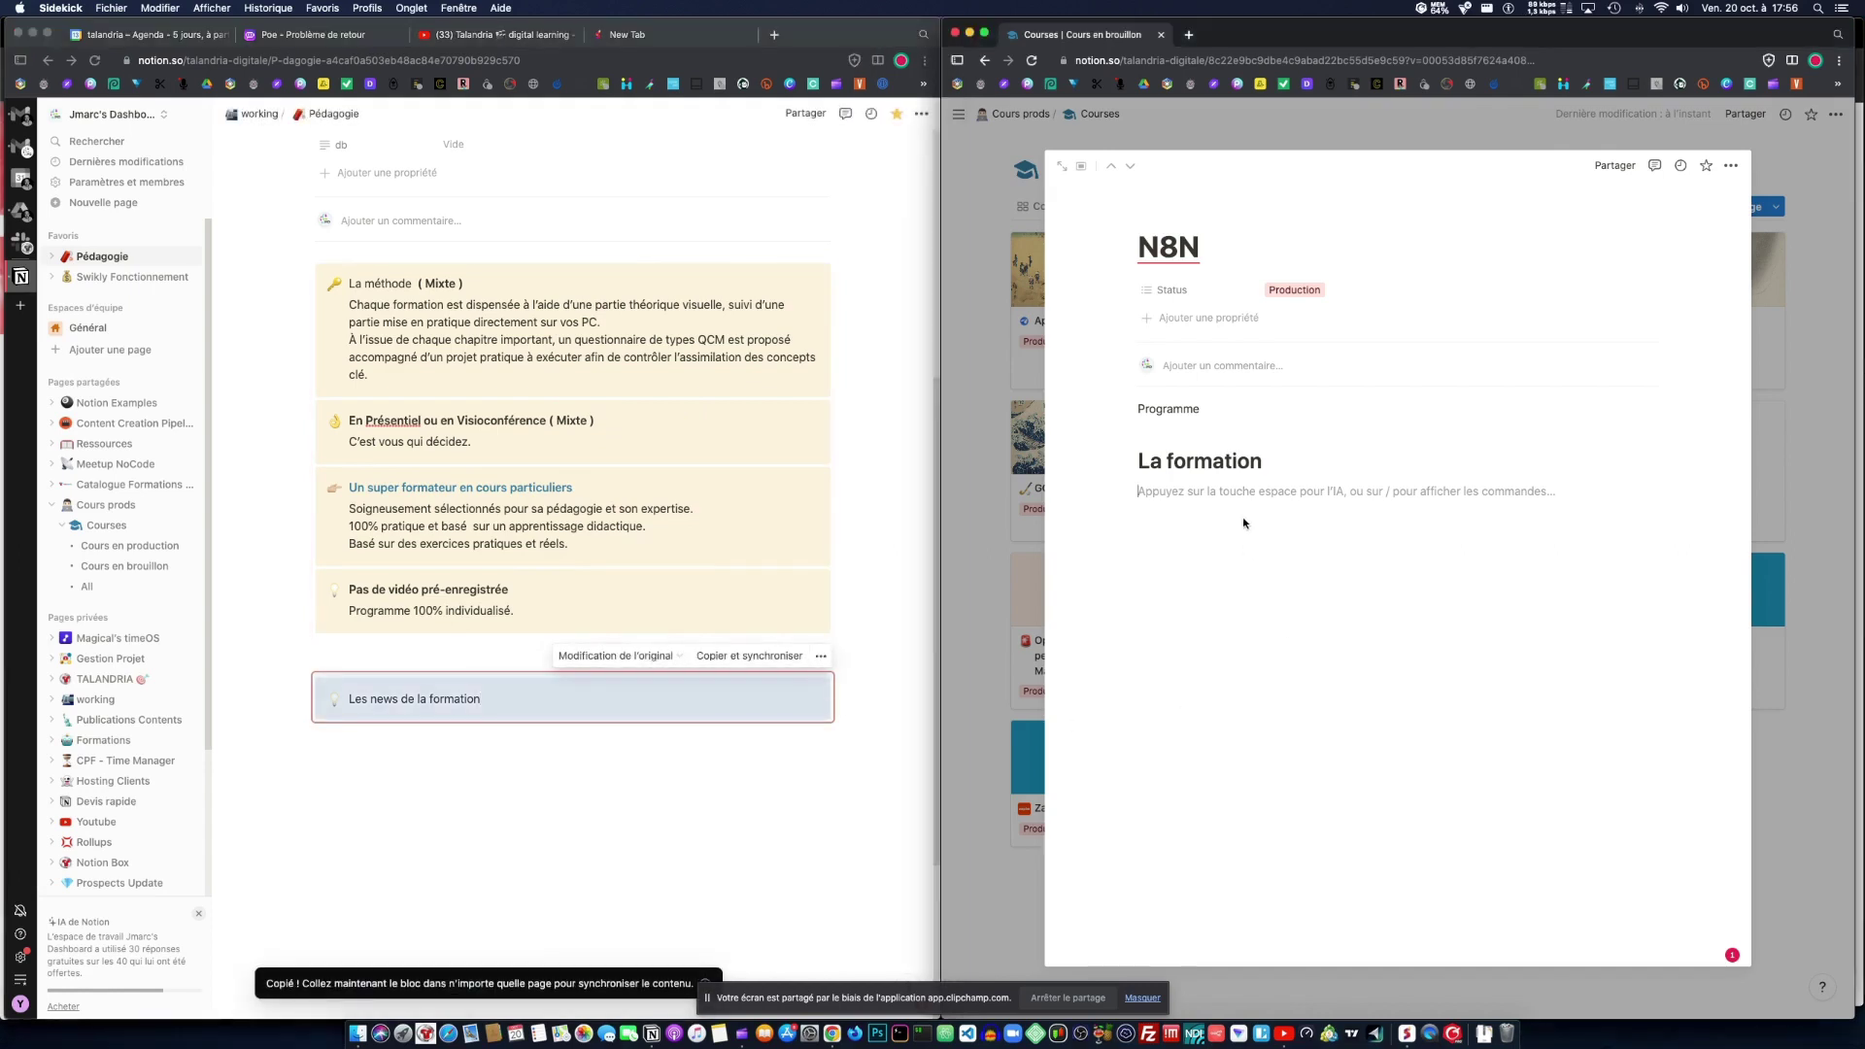
{"action": "type", "text": "Les news de la formation"}
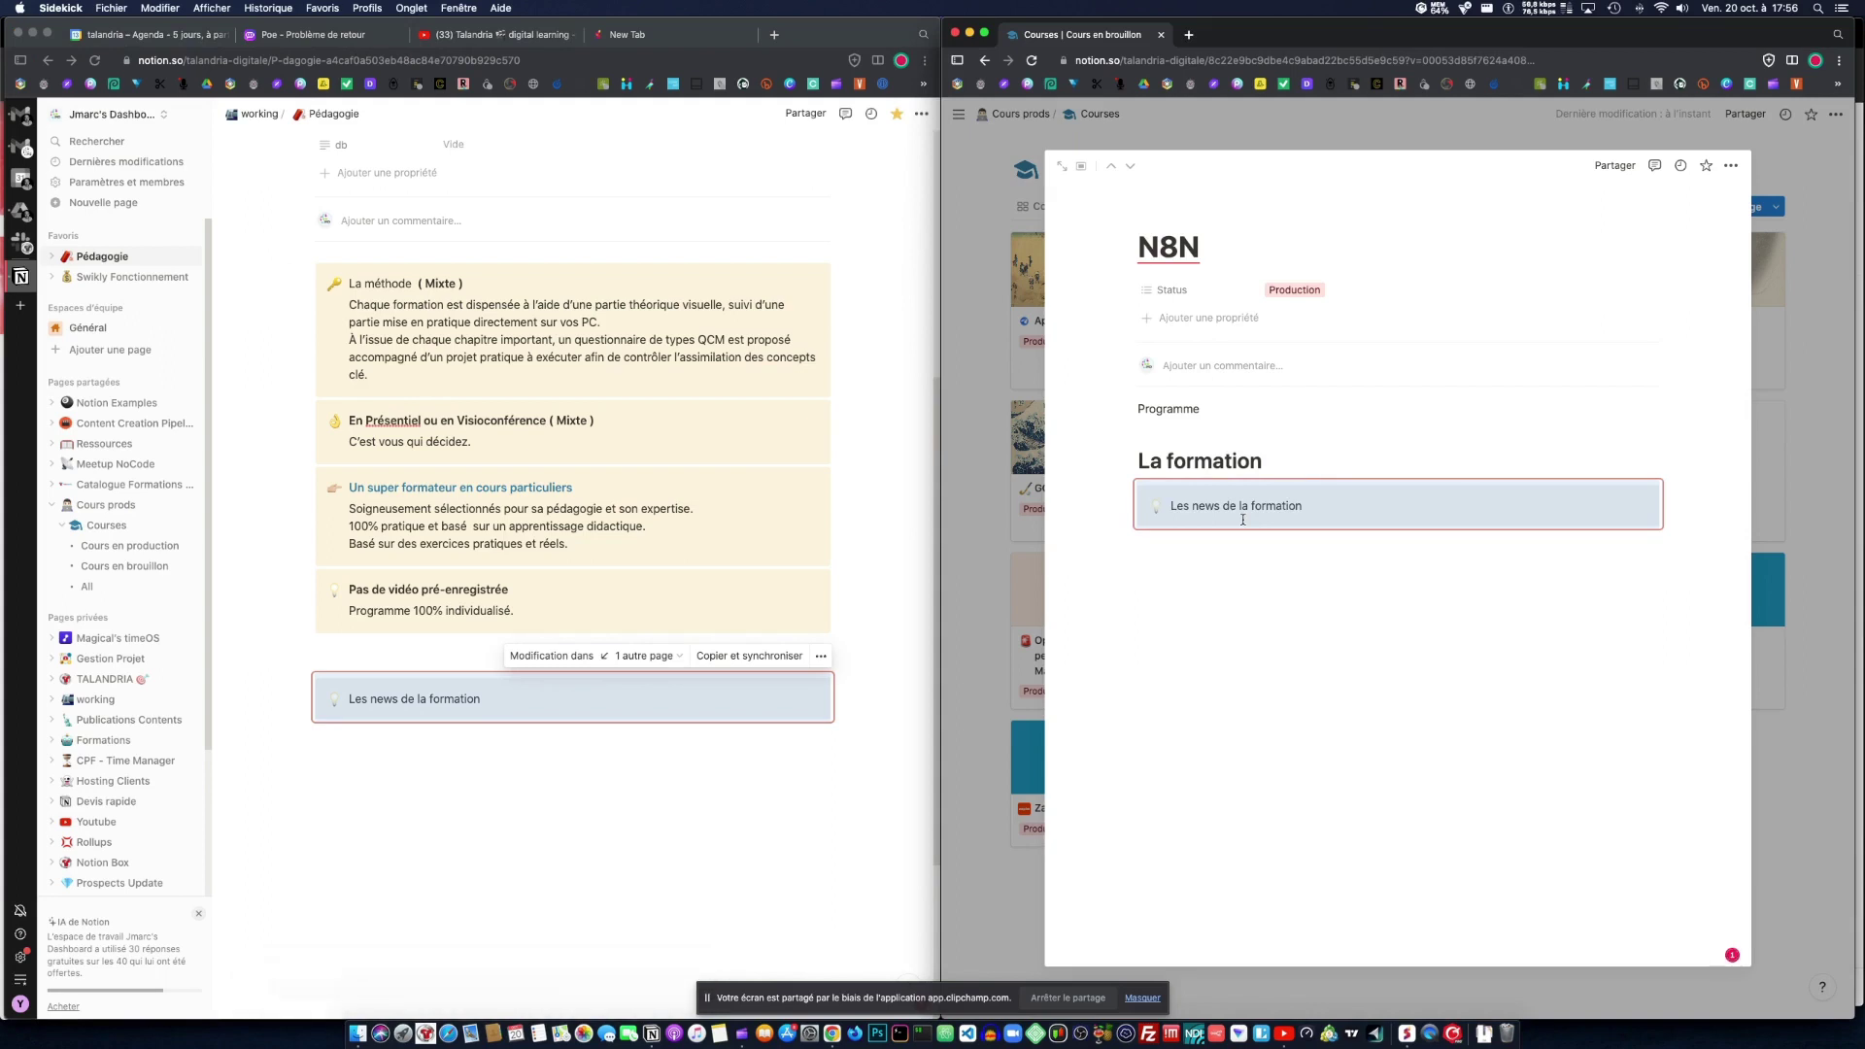
{"action": "mouse_move", "coordinate": [1171, 490]}
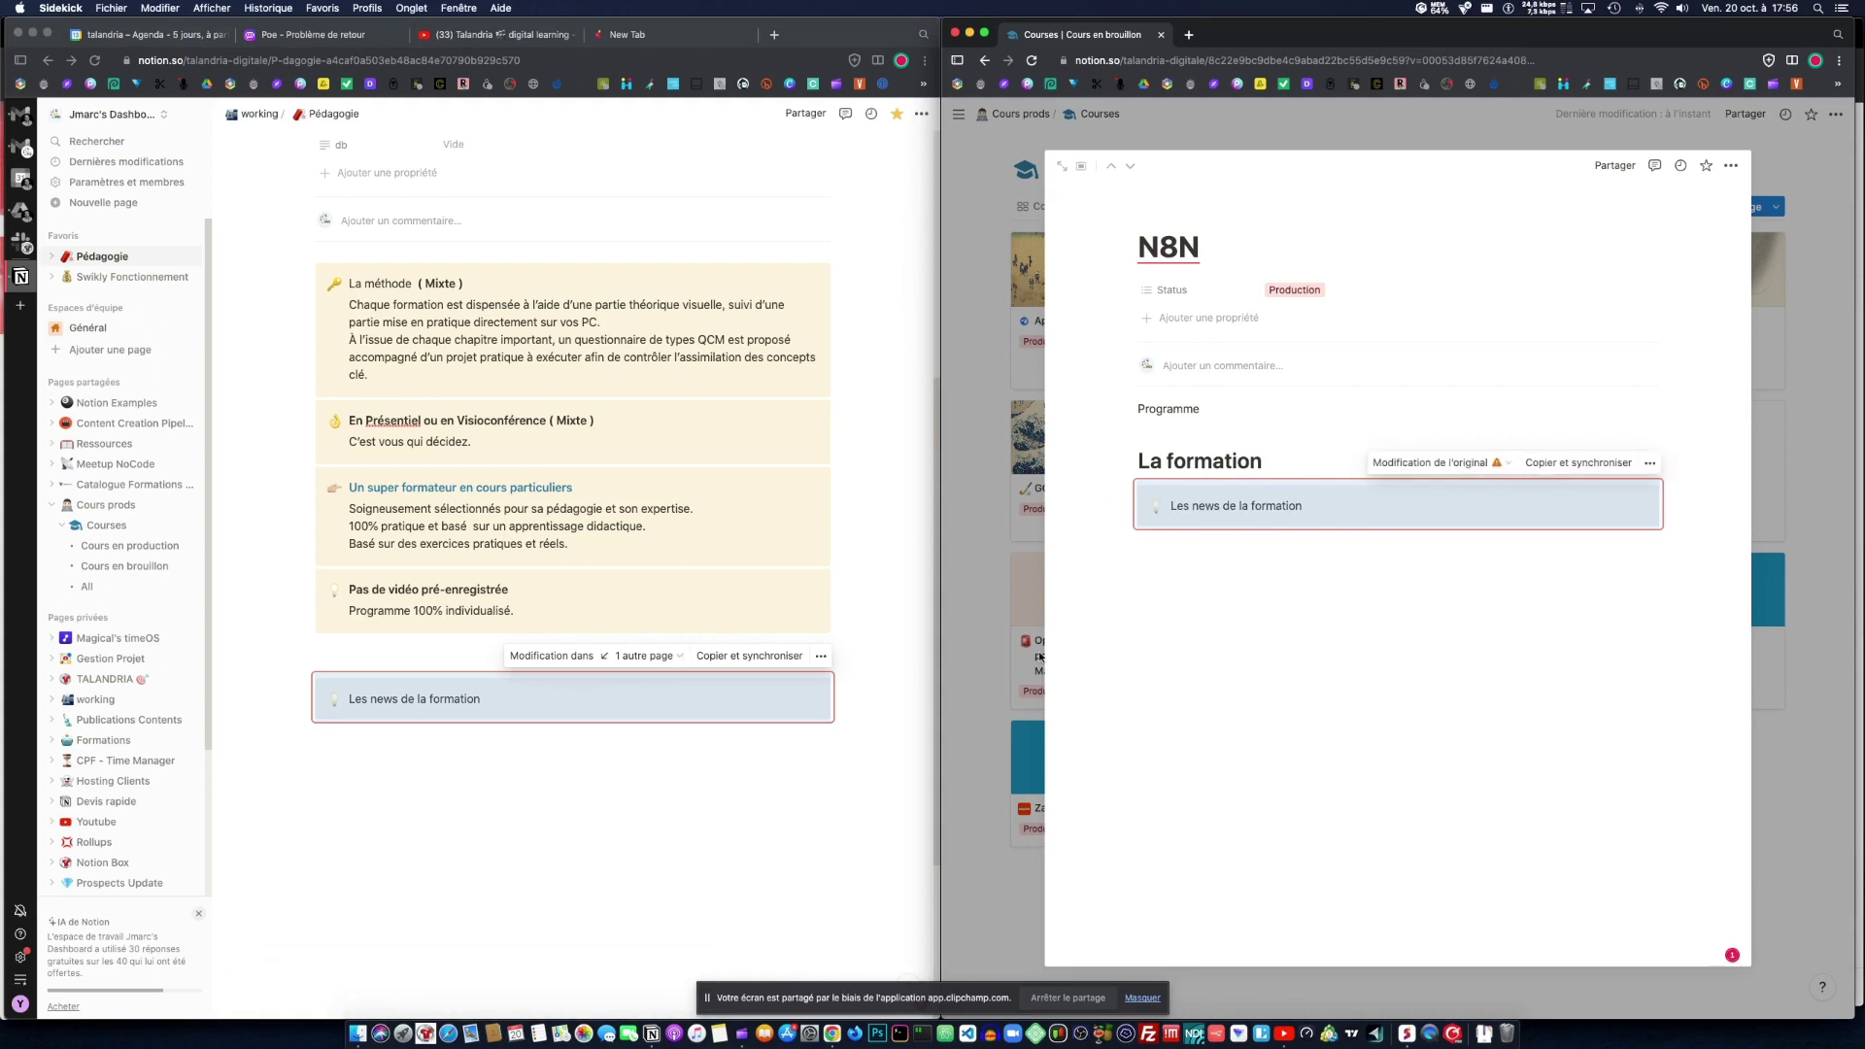
Step: Append "N8N" to the text of the "Les news de la formation" synchronized callout on the Pédagogie page
{"action": "left_click", "coordinate": [525, 701]}
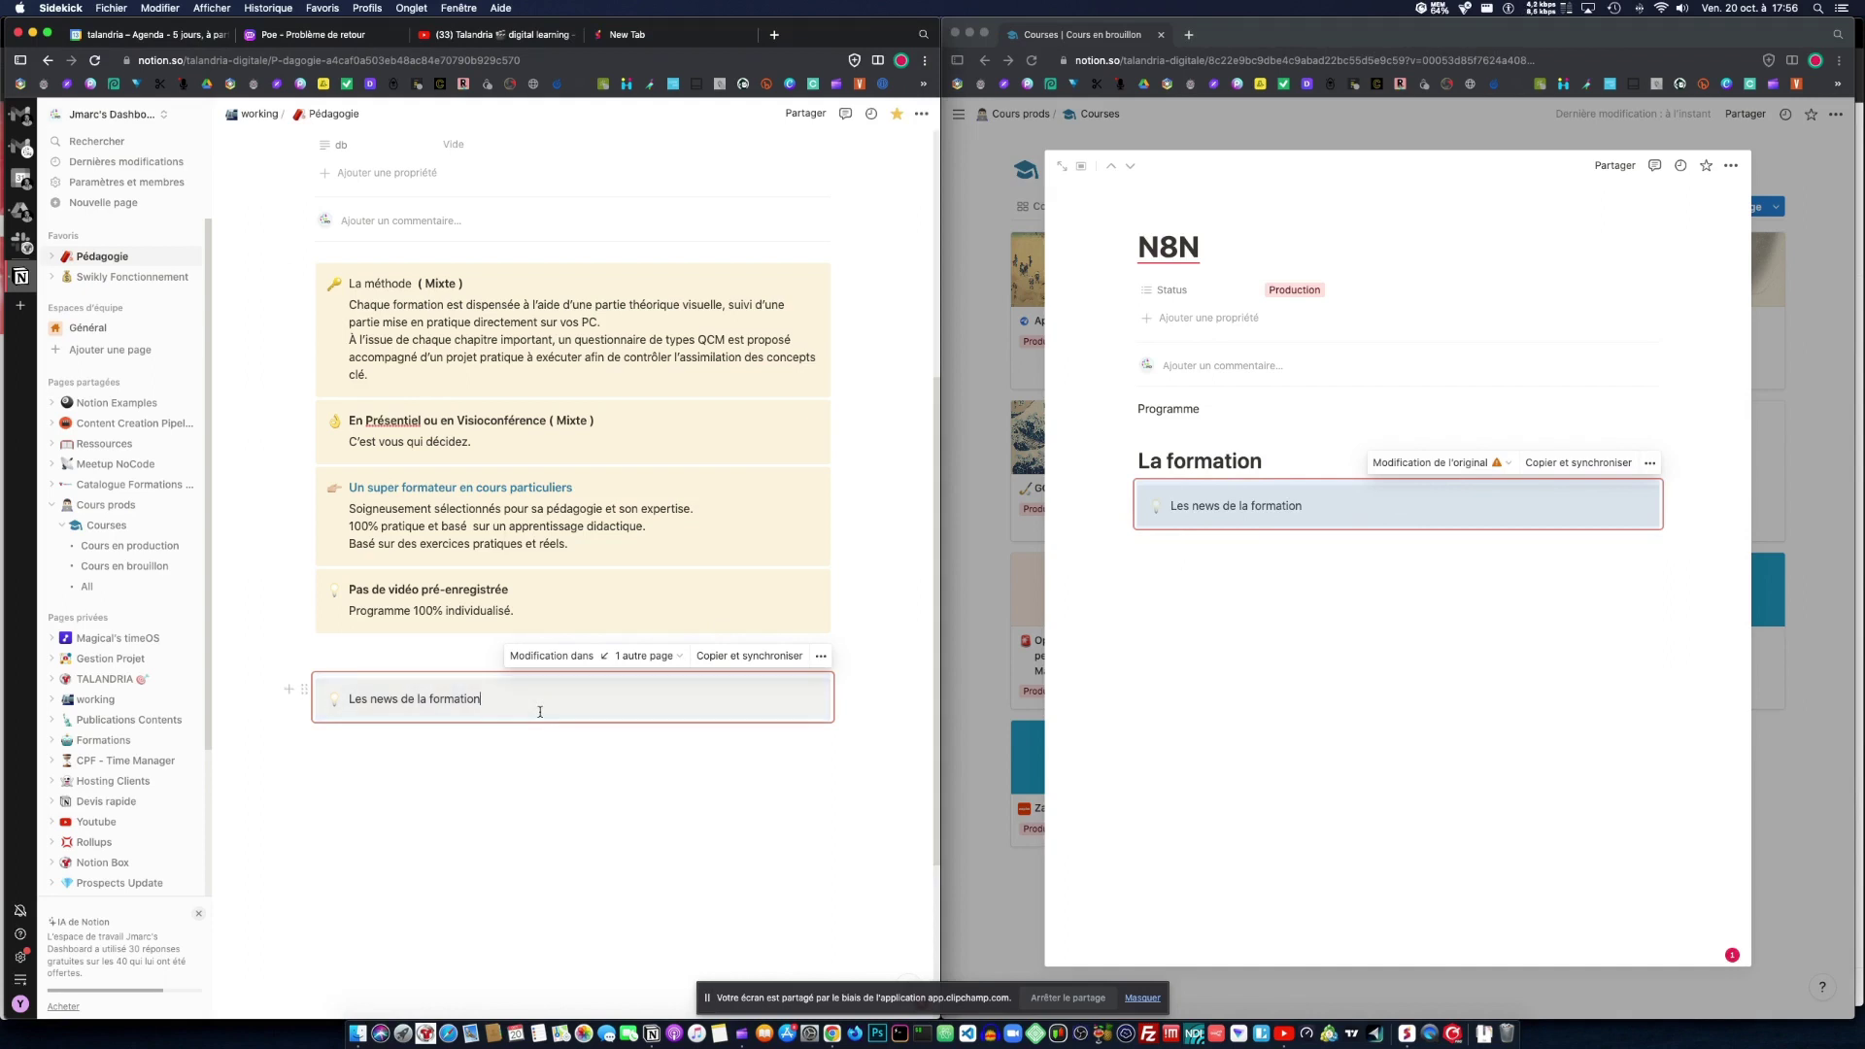
{"action": "type", "text": "N"}
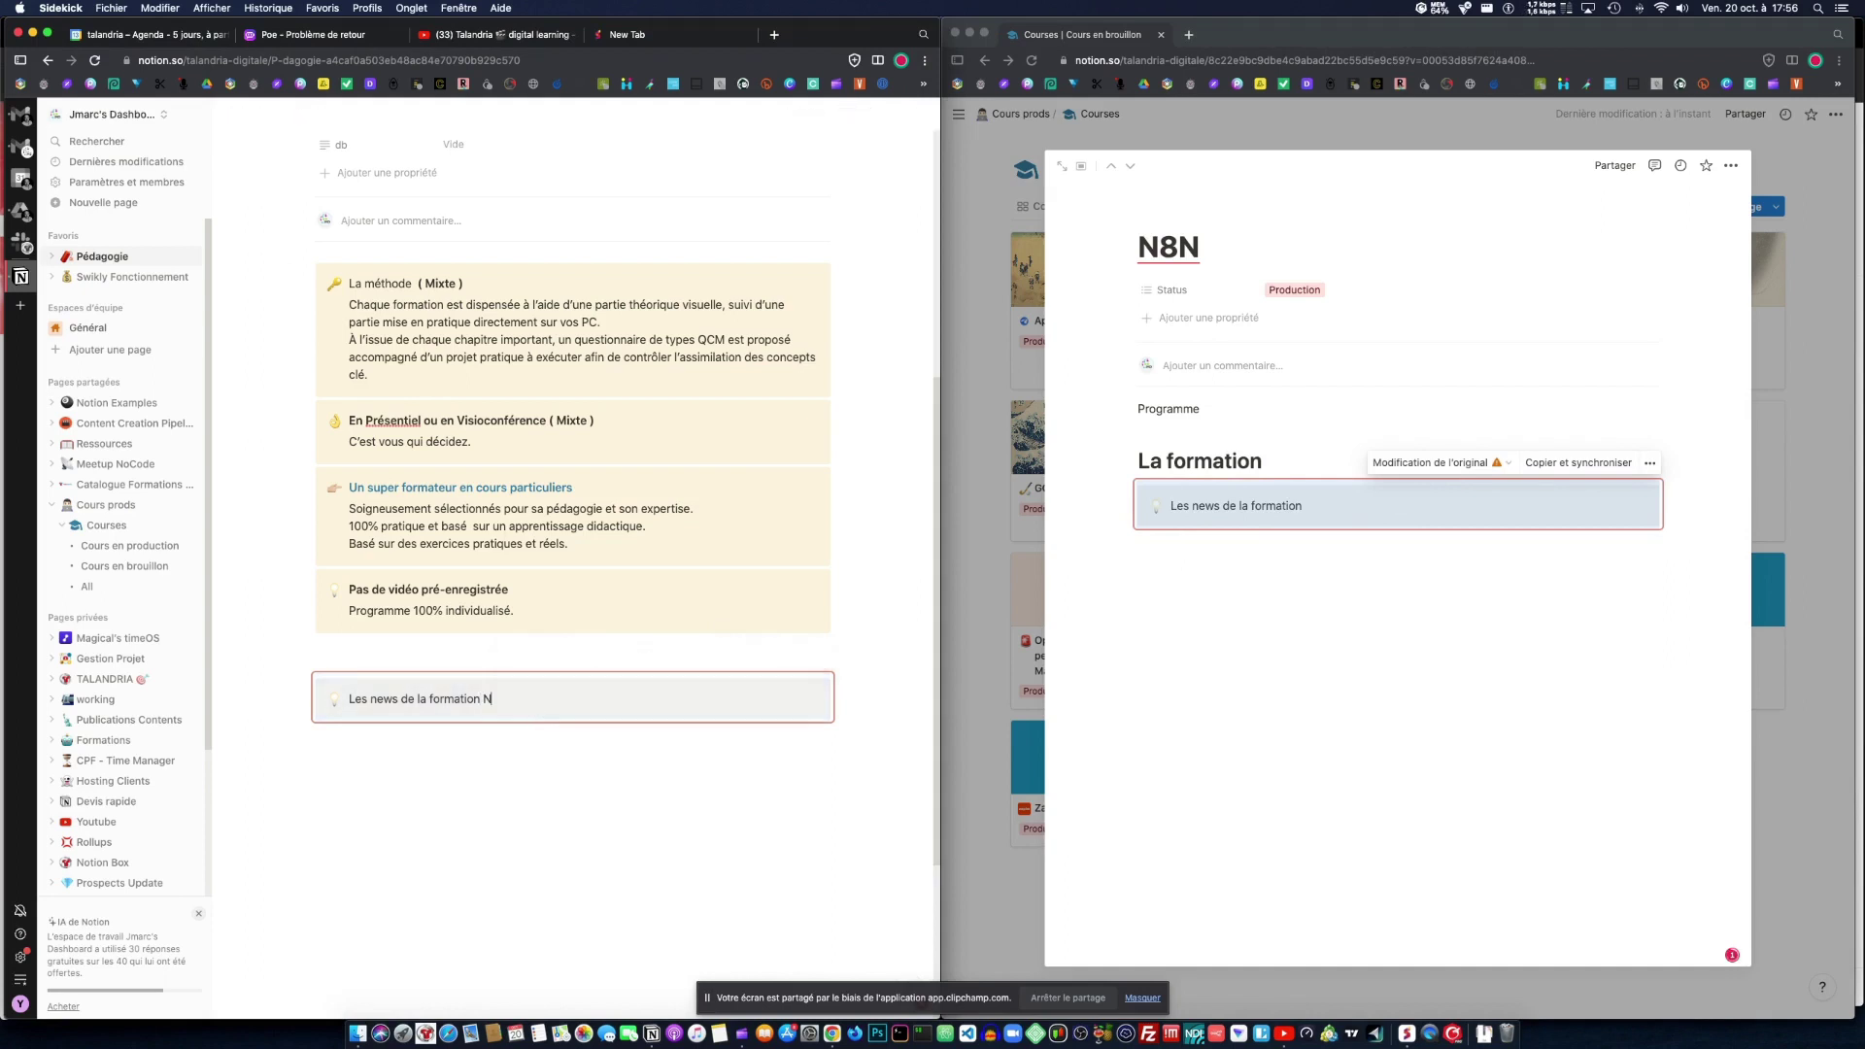
{"action": "type", "text": "8N"}
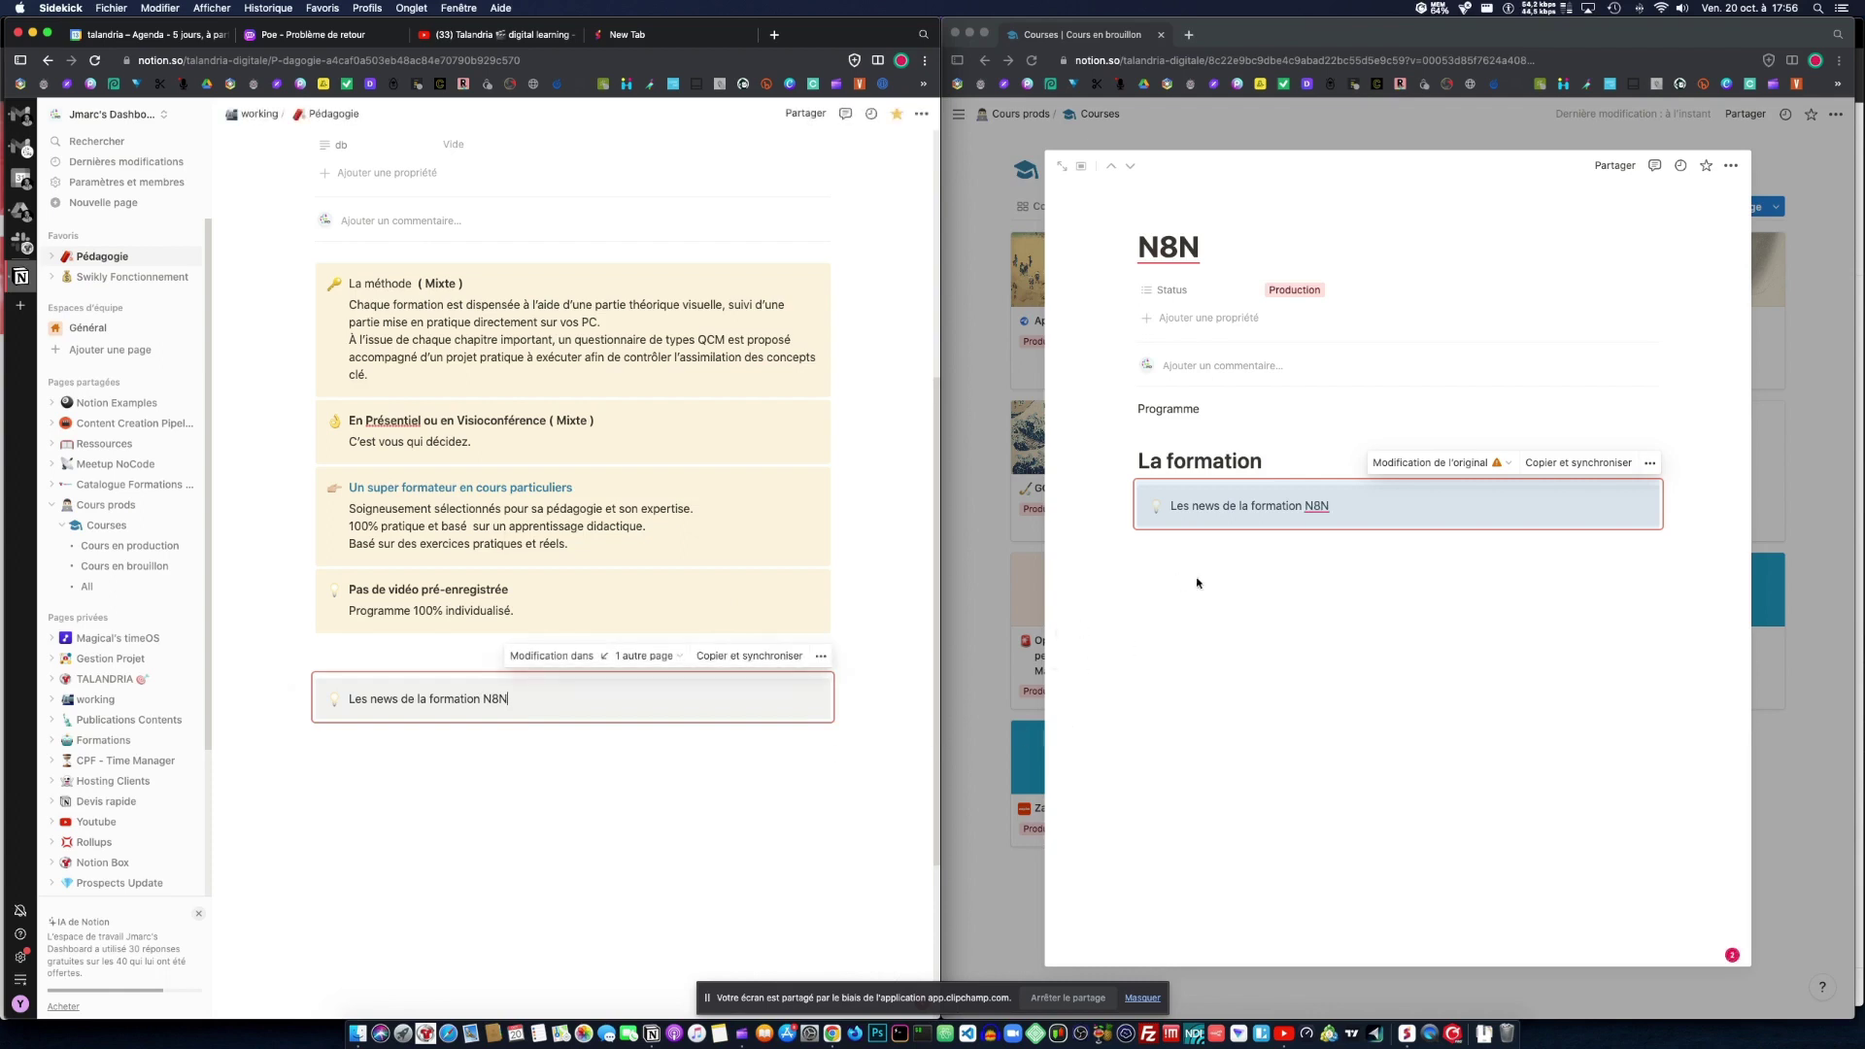
Step: Remove "N8N" from the synchronized callout's text on the N8N page and add an empty line below the callout inside the block
{"action": "left_click", "coordinate": [1236, 566]}
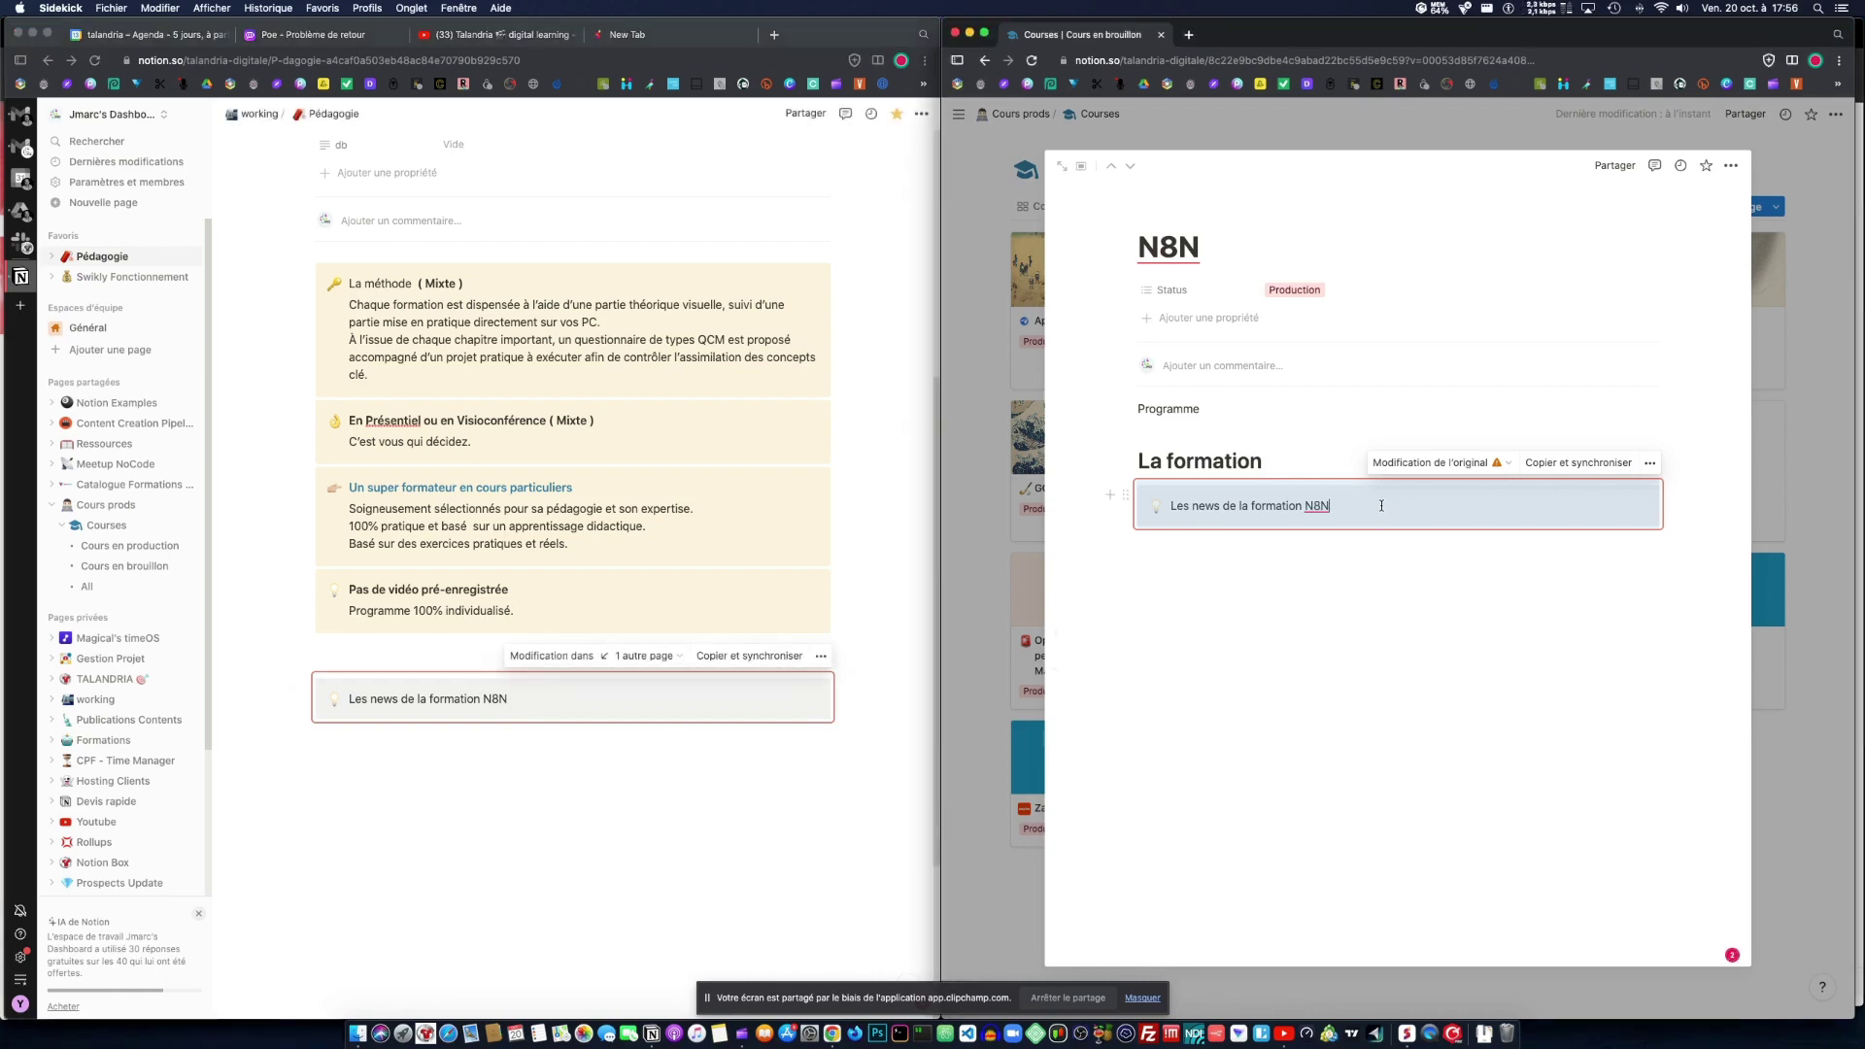
{"action": "key", "text": "BackSpace"}
{"action": "key", "text": "BackSpace"}
{"action": "key", "text": "BackSpace"}
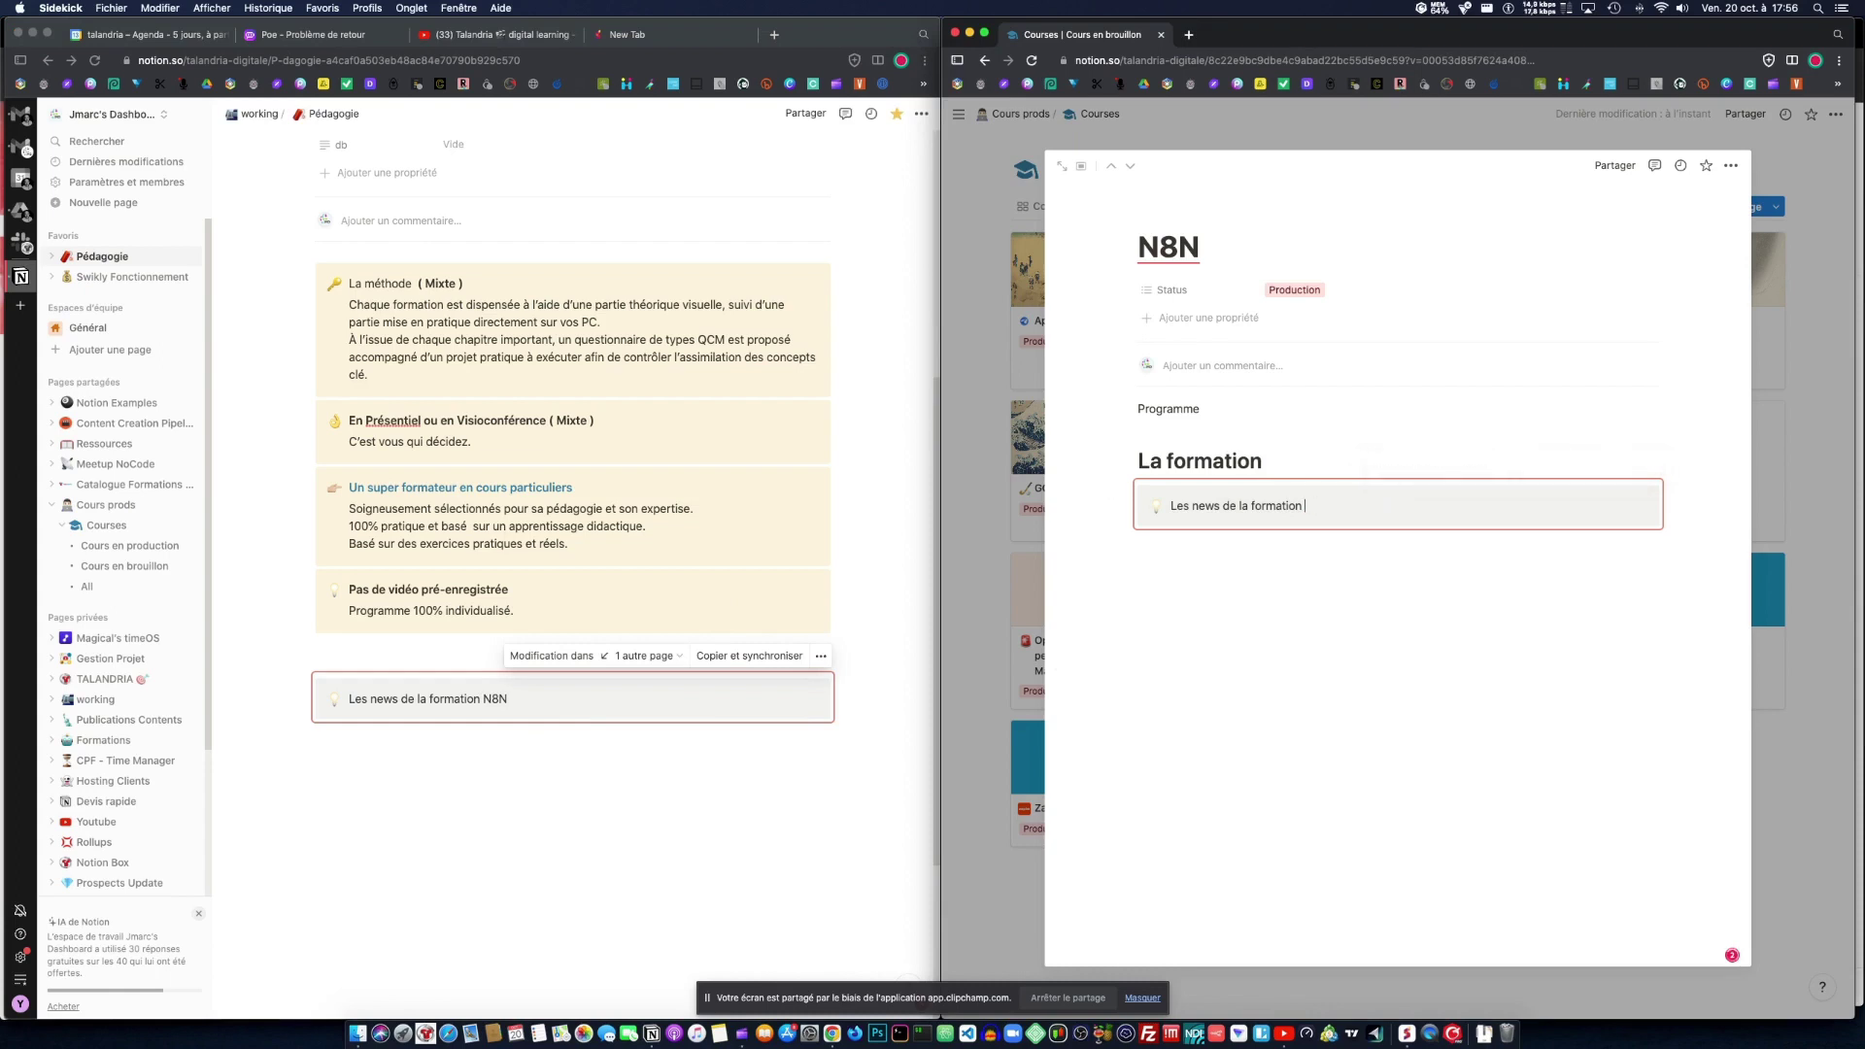
{"action": "key", "text": "Return"}
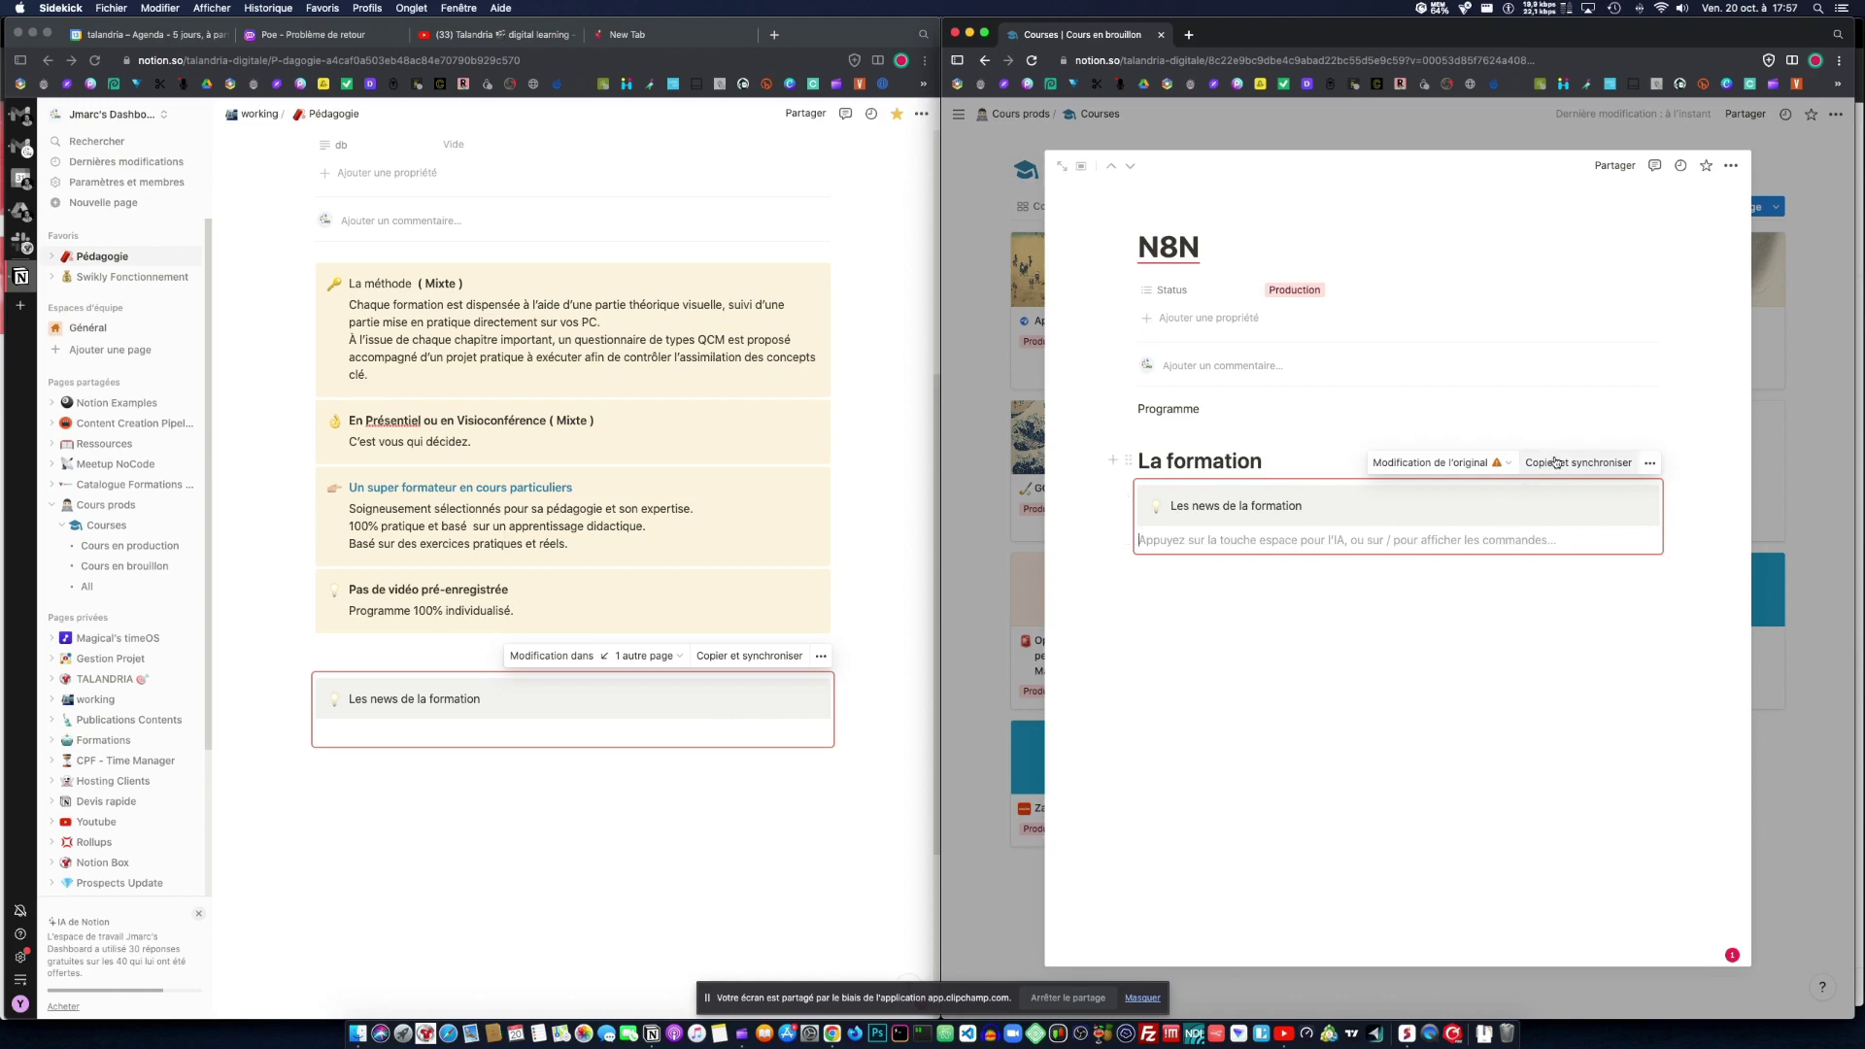
Step: Check which original page the N8N page's synchronized block comes from and copy the block's sync link
{"action": "left_click", "coordinate": [1507, 464]}
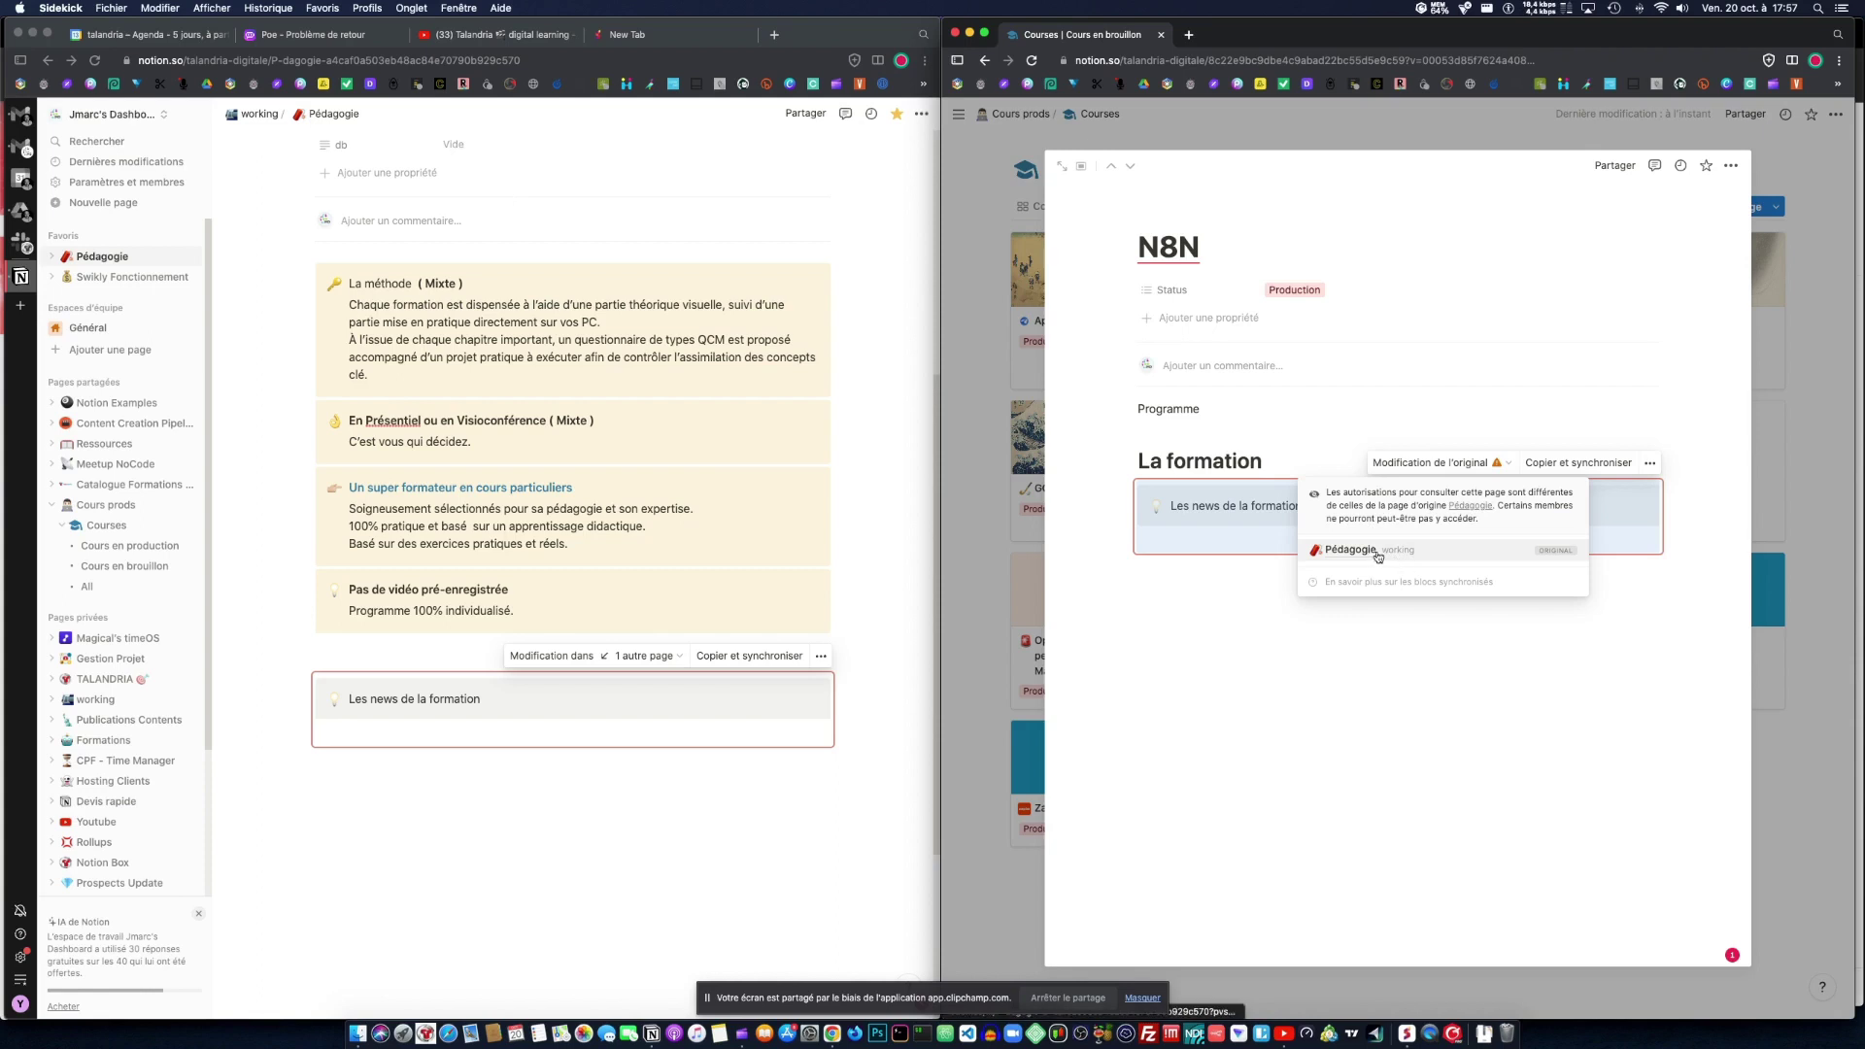
{"action": "left_click", "coordinate": [1606, 465]}
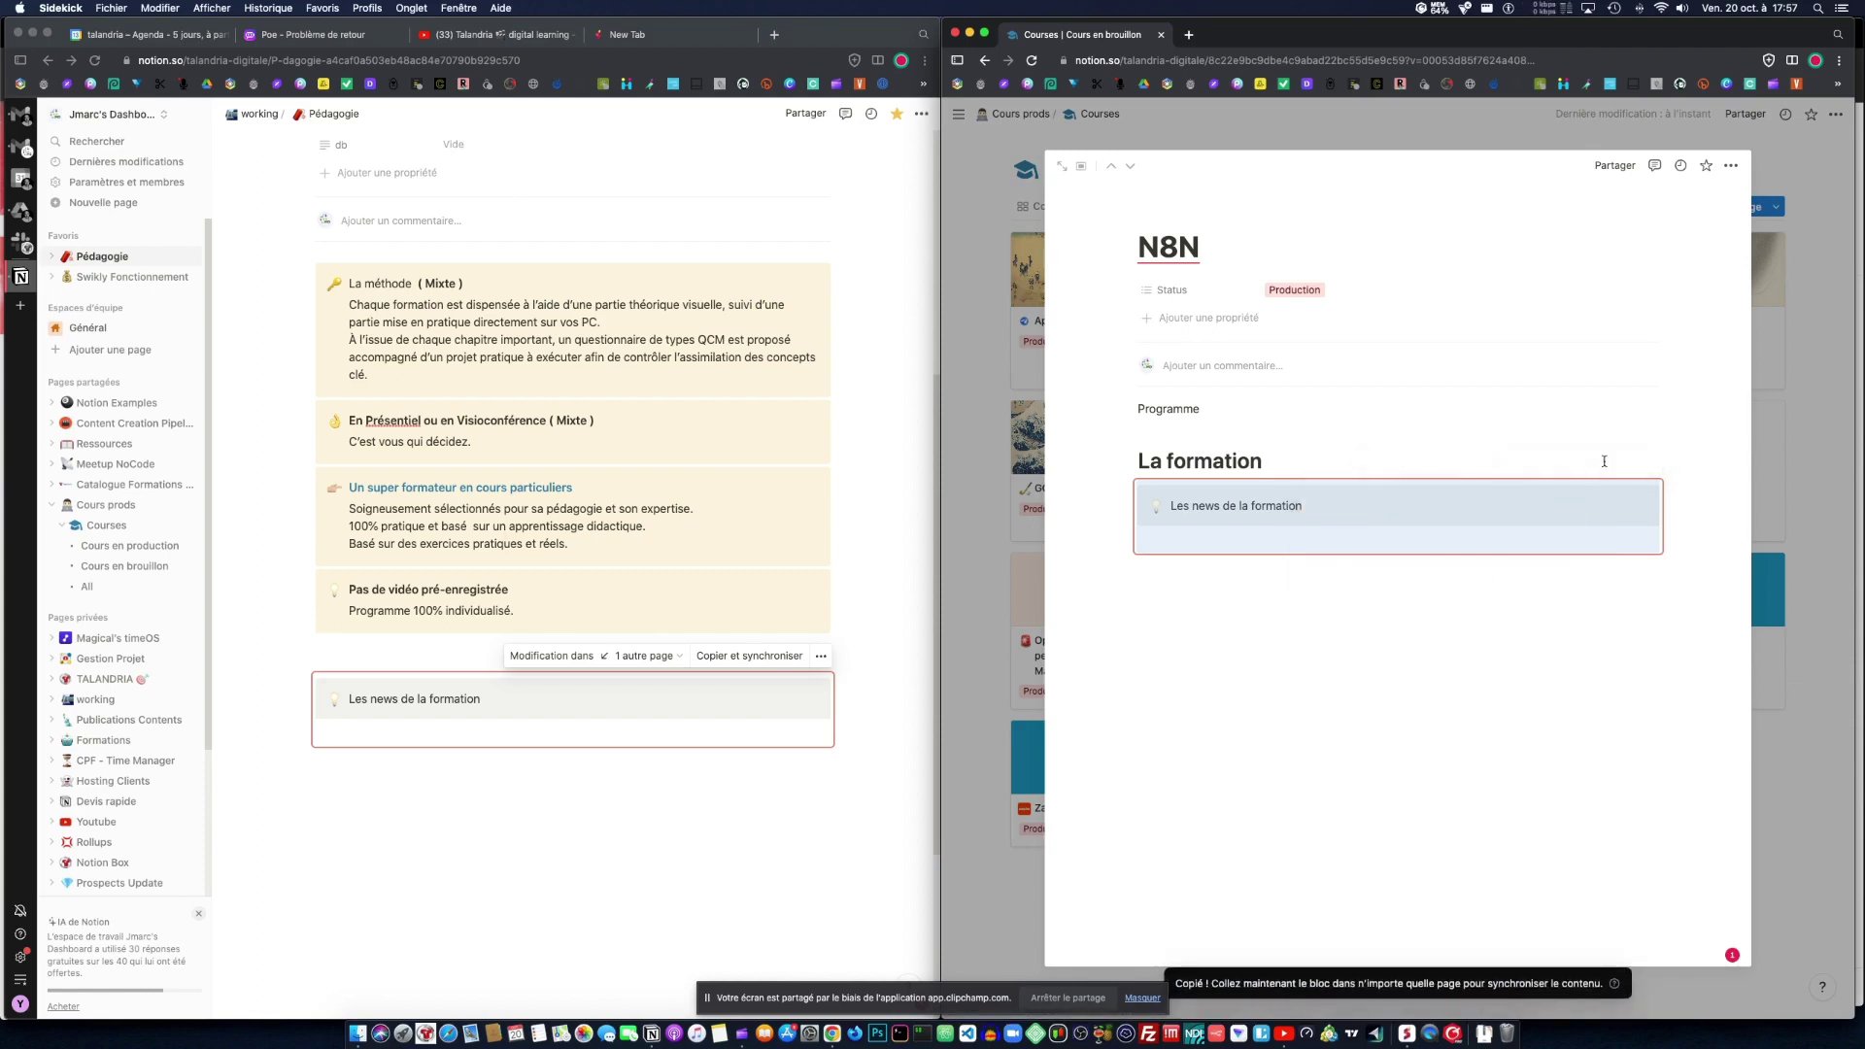
{"action": "mouse_move", "coordinate": [1612, 480]}
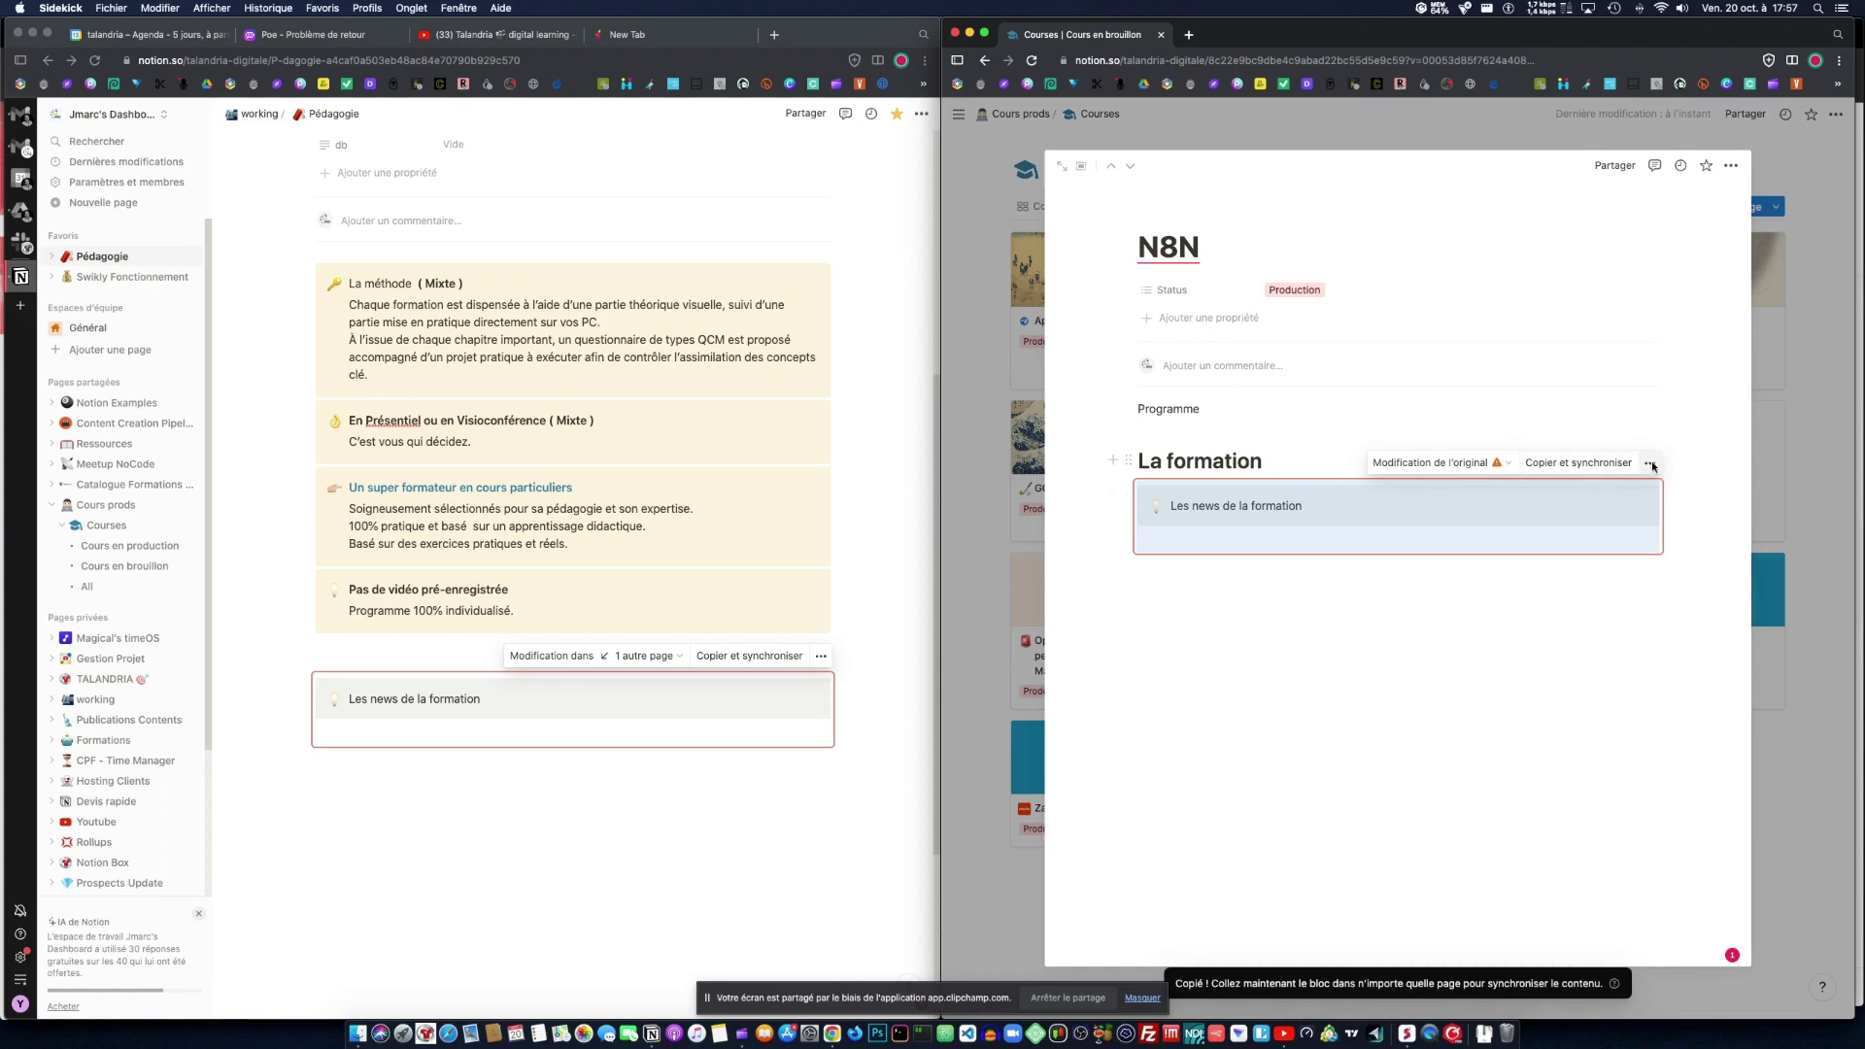
{"action": "left_click", "coordinate": [1650, 464]}
{"action": "left_click", "coordinate": [1565, 466]}
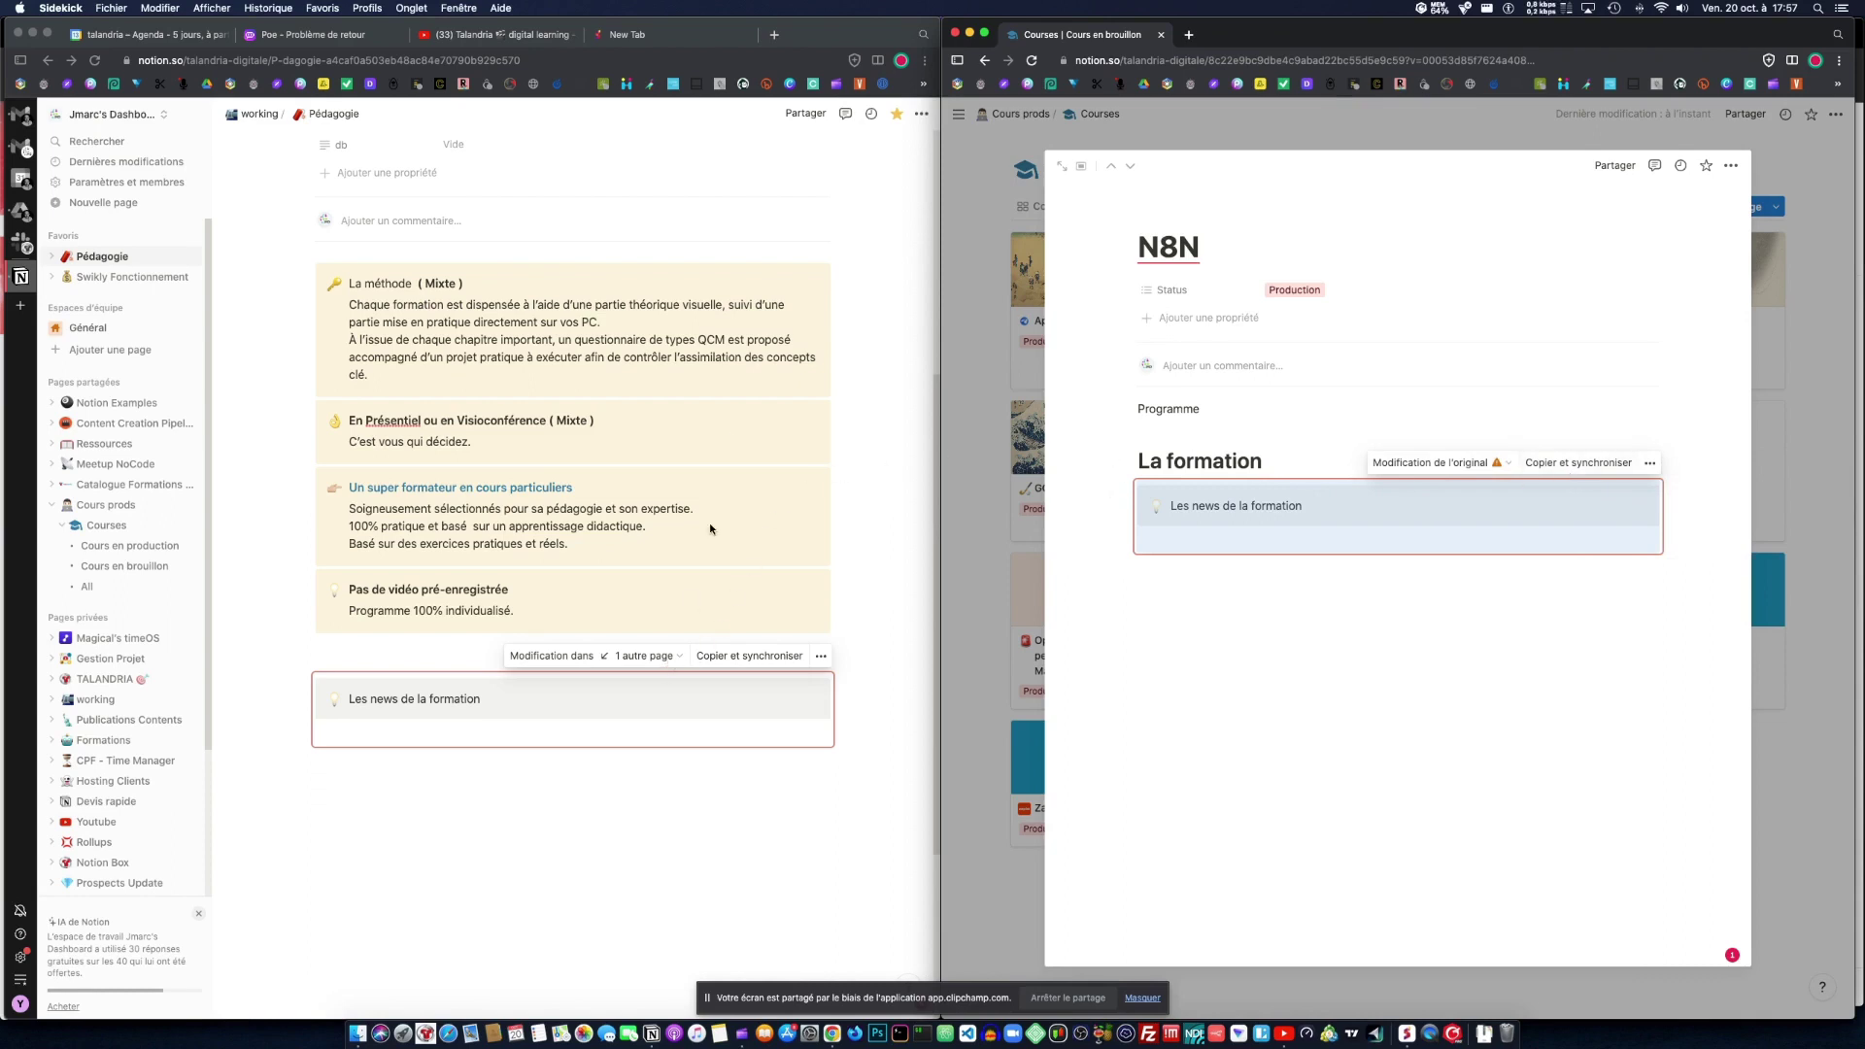
Step: Check which pages share the "La méthode" synchronized block on the Pédagogie page, then return to the "Les news de la formation" block
{"action": "left_click", "coordinate": [689, 284]}
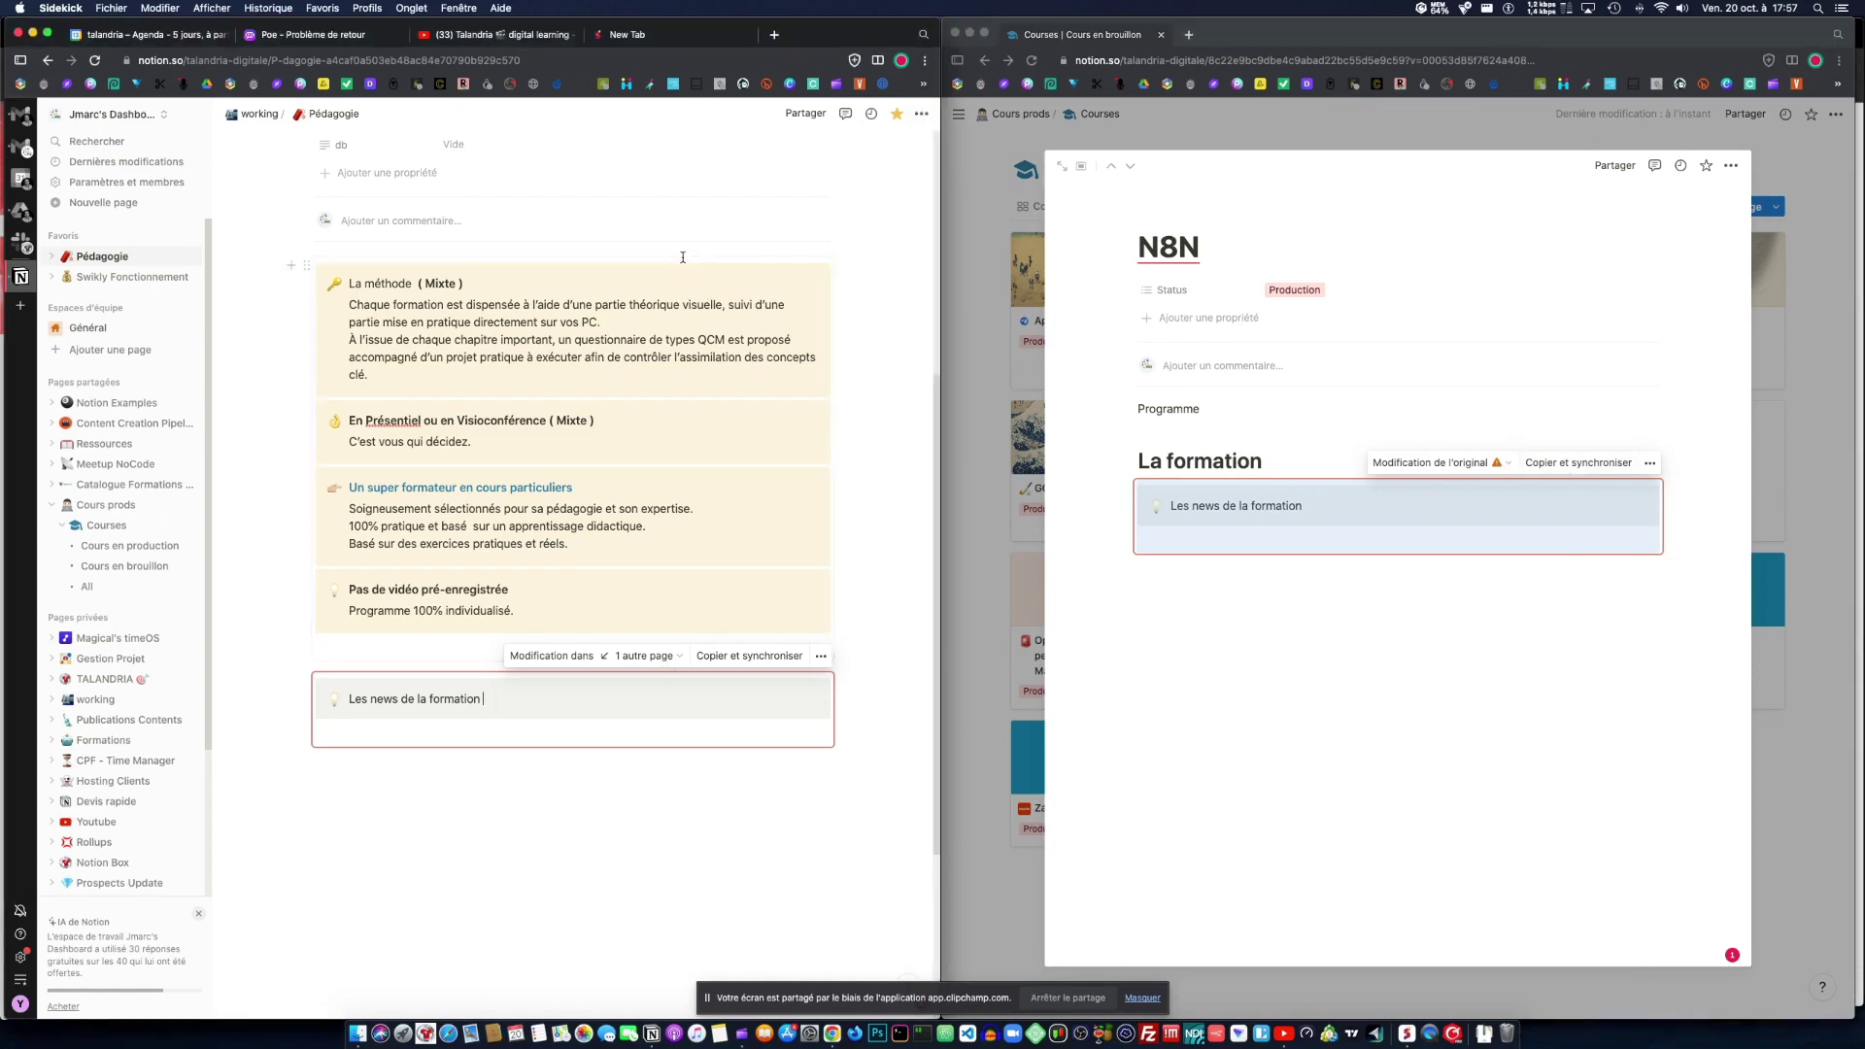
{"action": "left_click", "coordinate": [681, 261]}
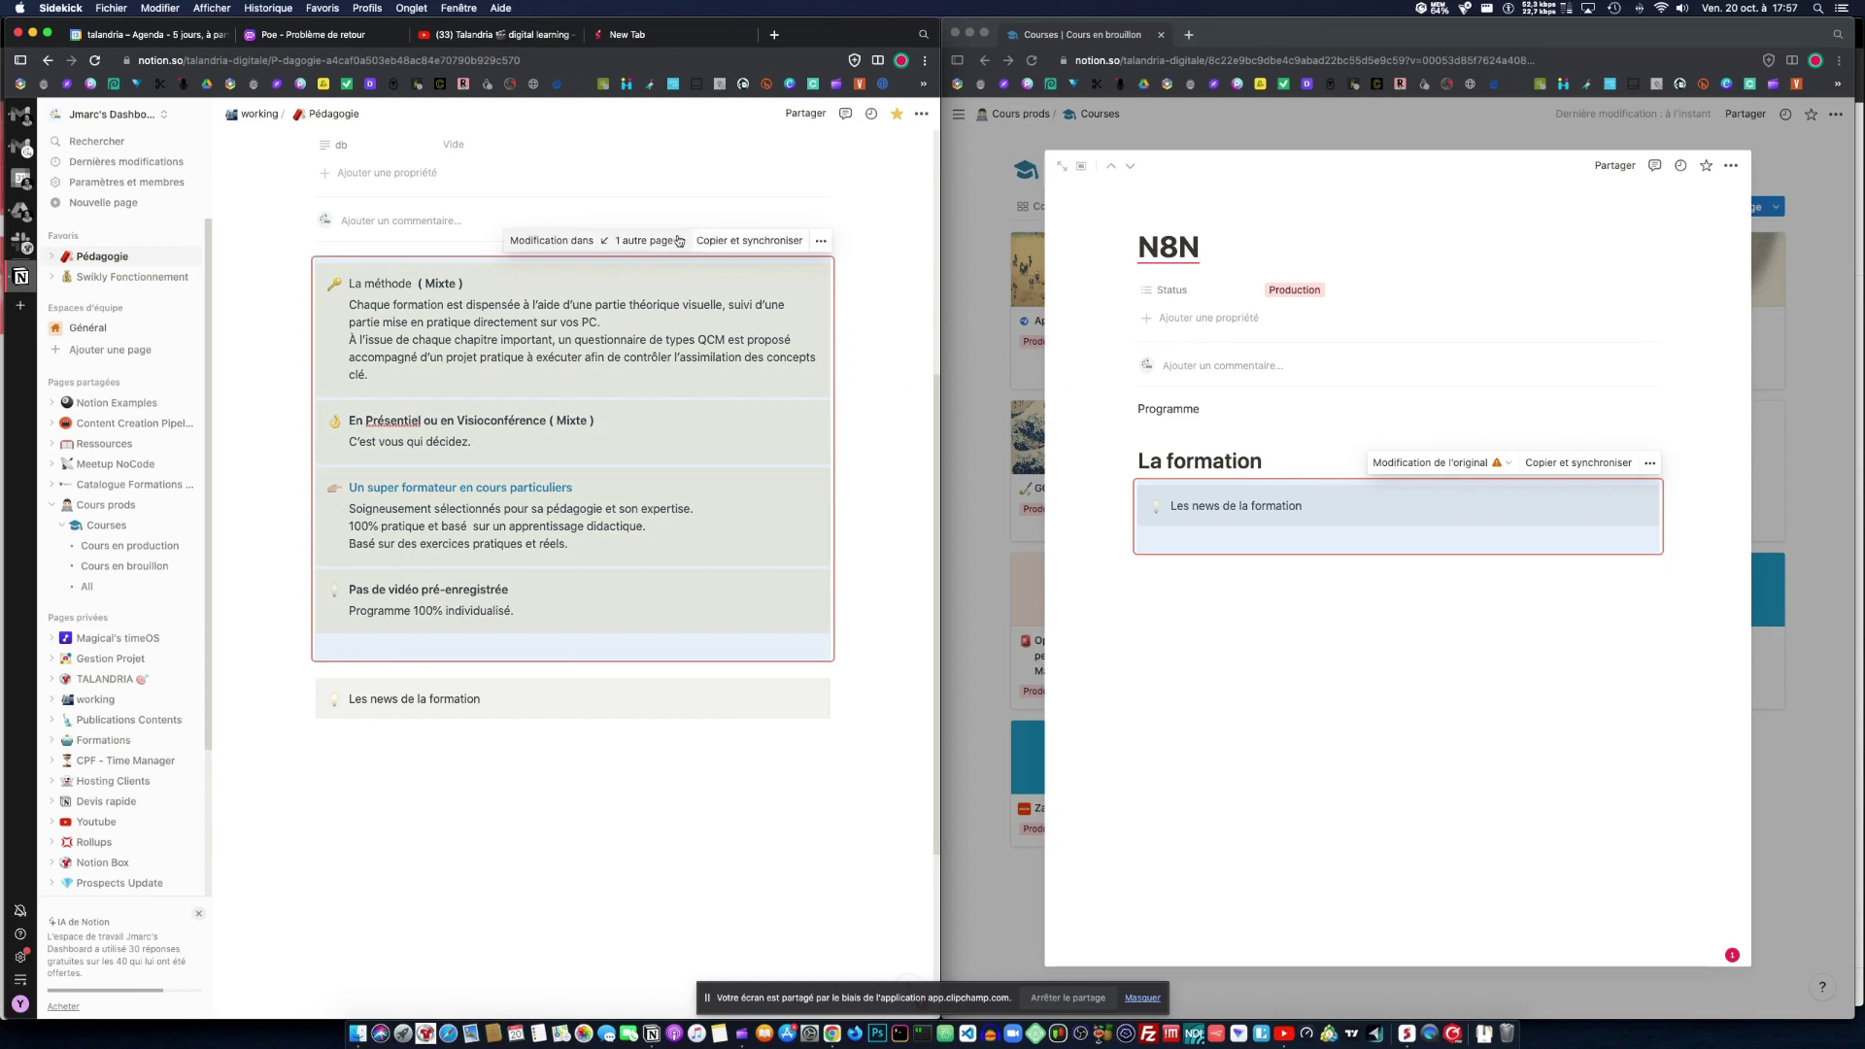
{"action": "left_click", "coordinate": [675, 240]}
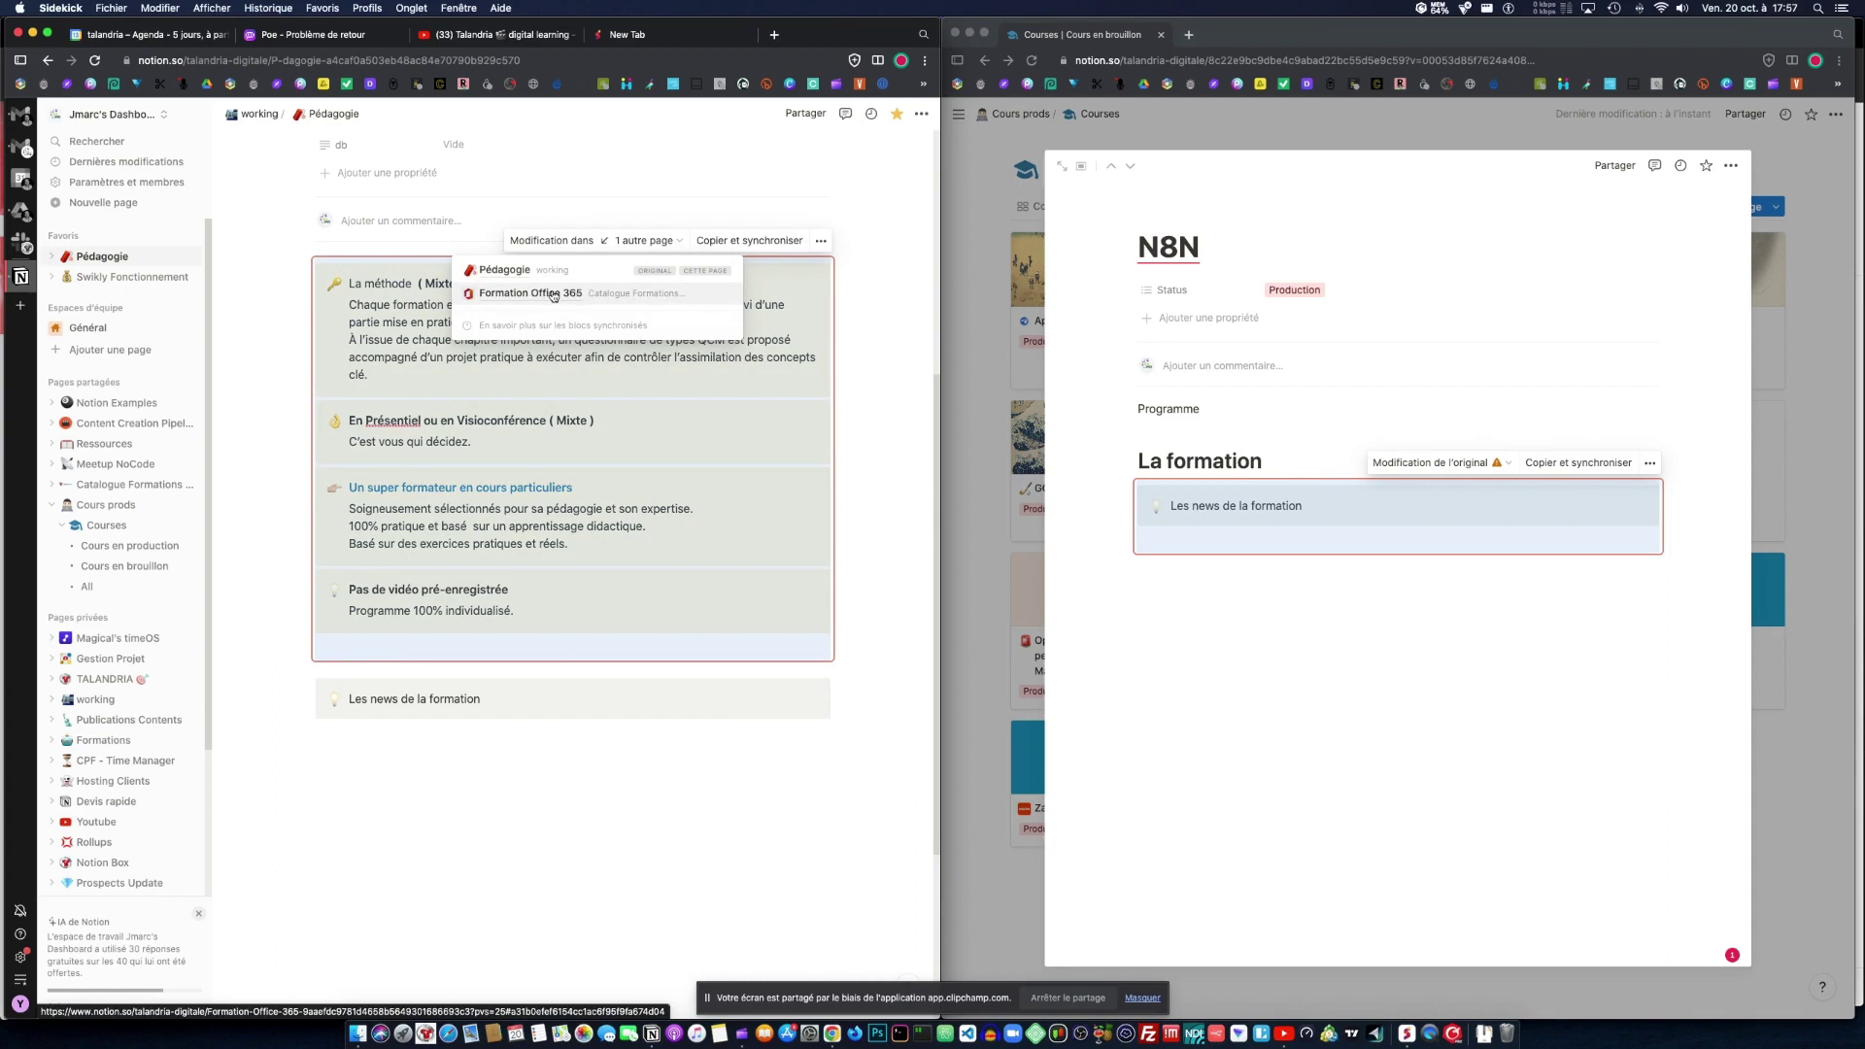
{"action": "left_click", "coordinate": [649, 764]}
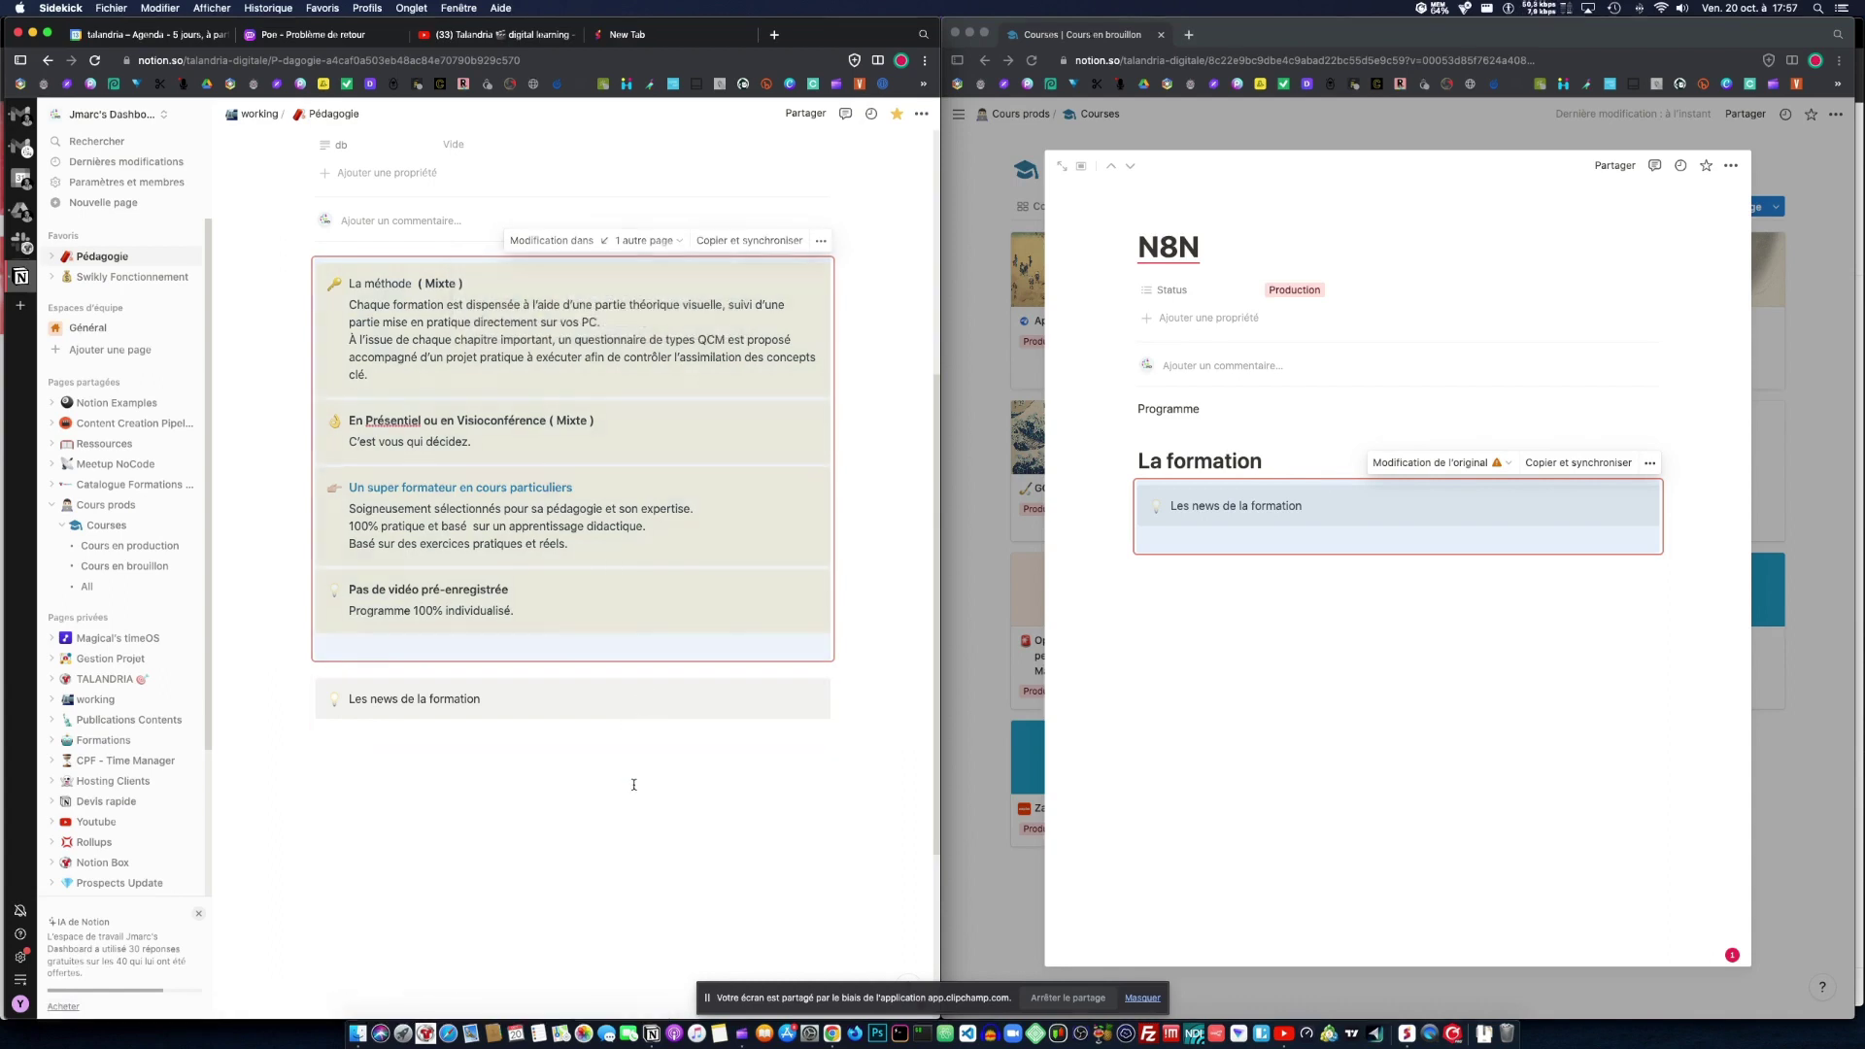
{"action": "left_click", "coordinate": [633, 777]}
{"action": "left_click", "coordinate": [636, 715]}
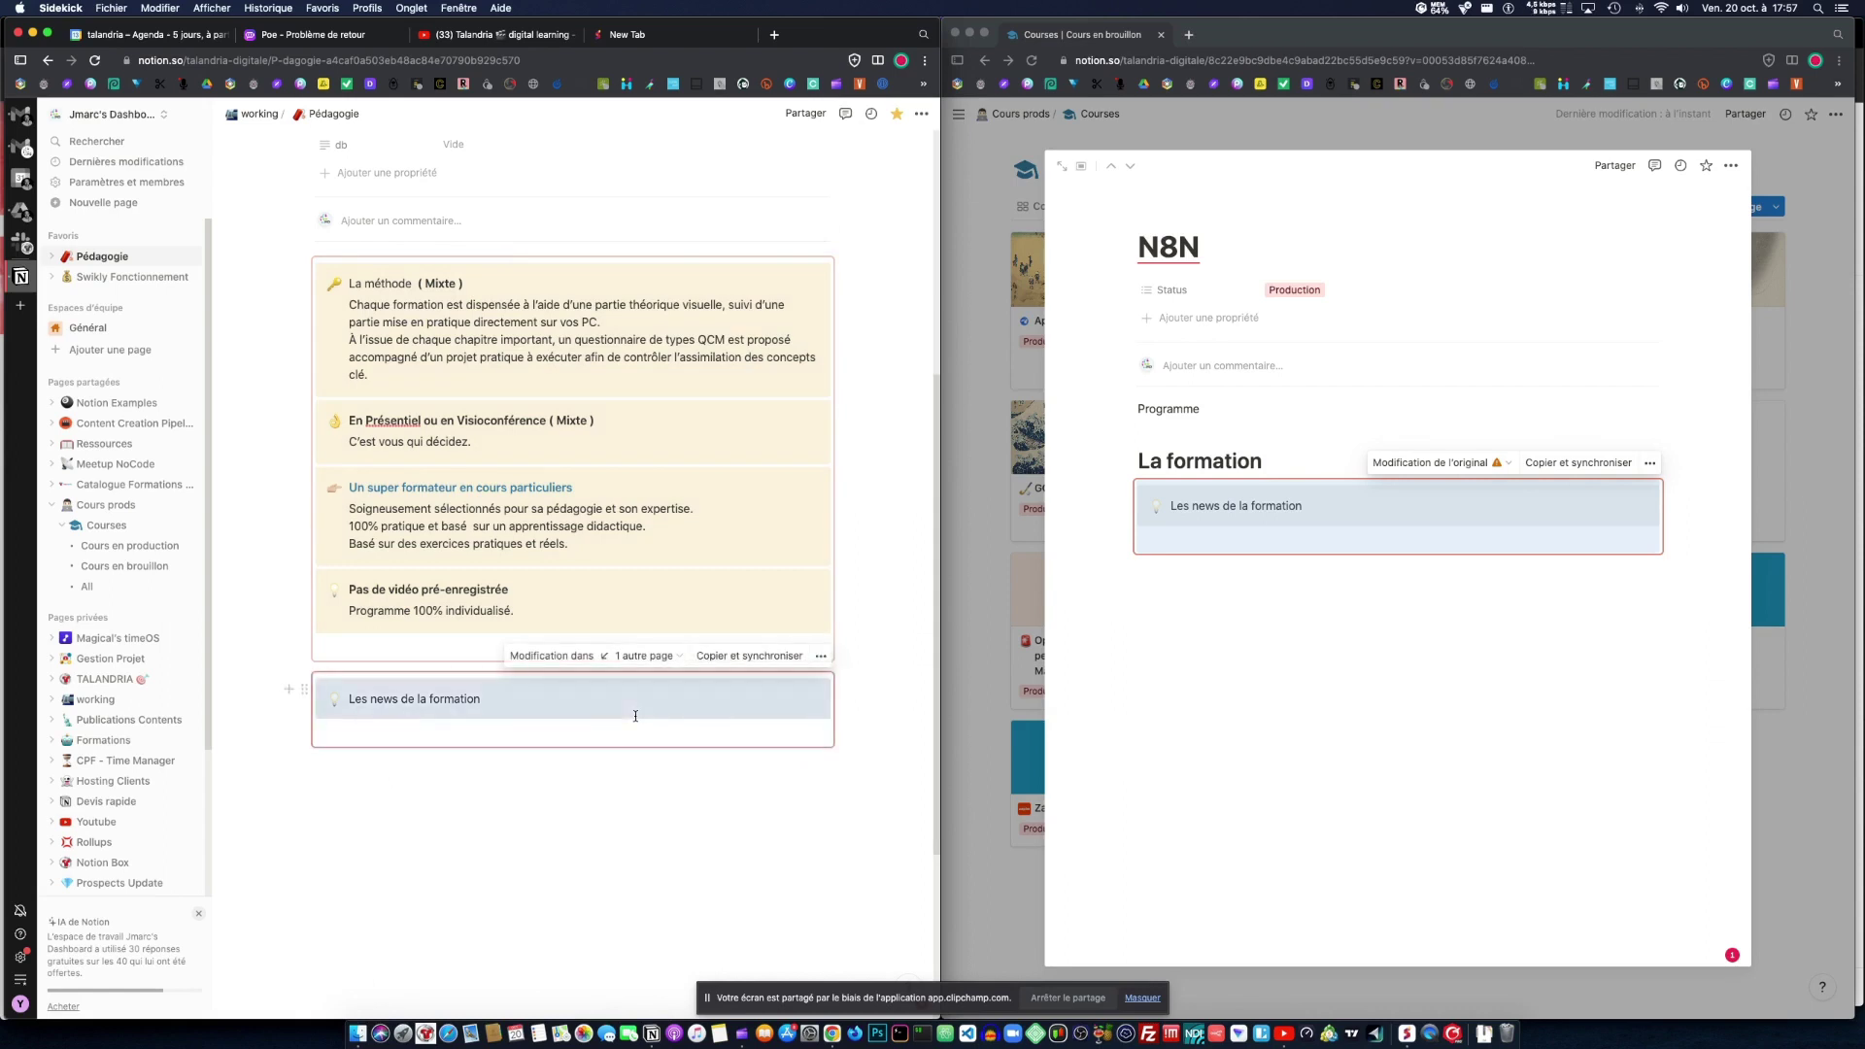